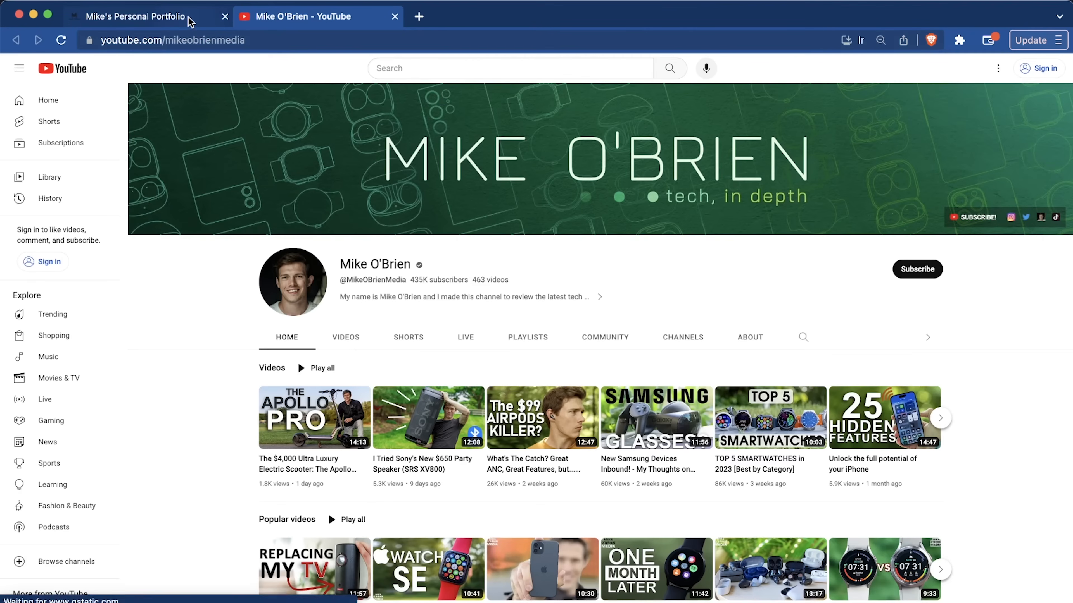
Step: Switch to the finished personal portfolio site and look through its home page
left_click(188, 22)
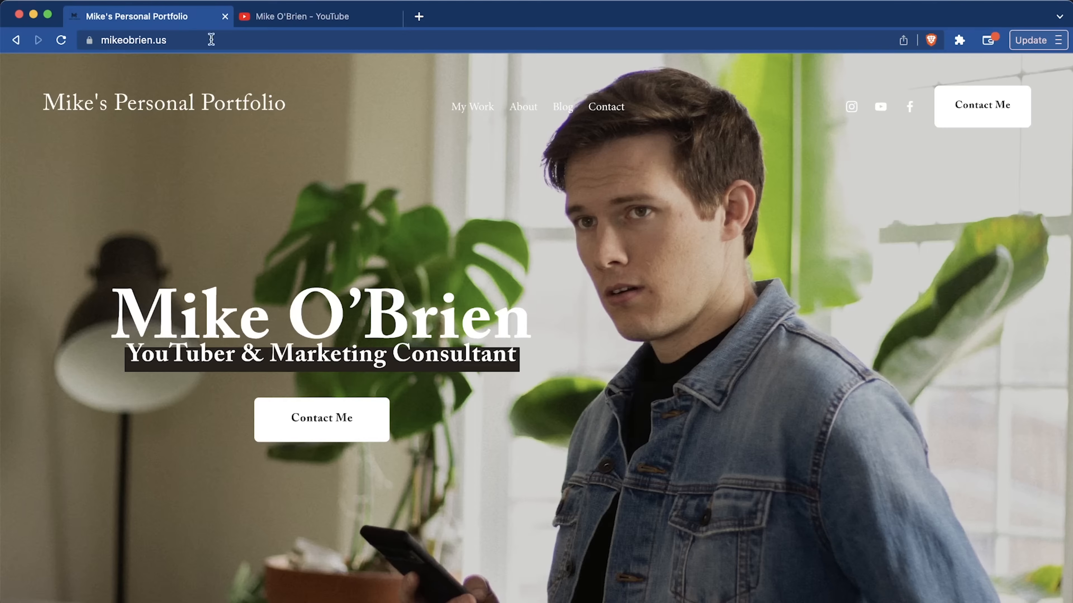
scroll(369, 332, "down", 5)
scroll(370, 333, "down", 3)
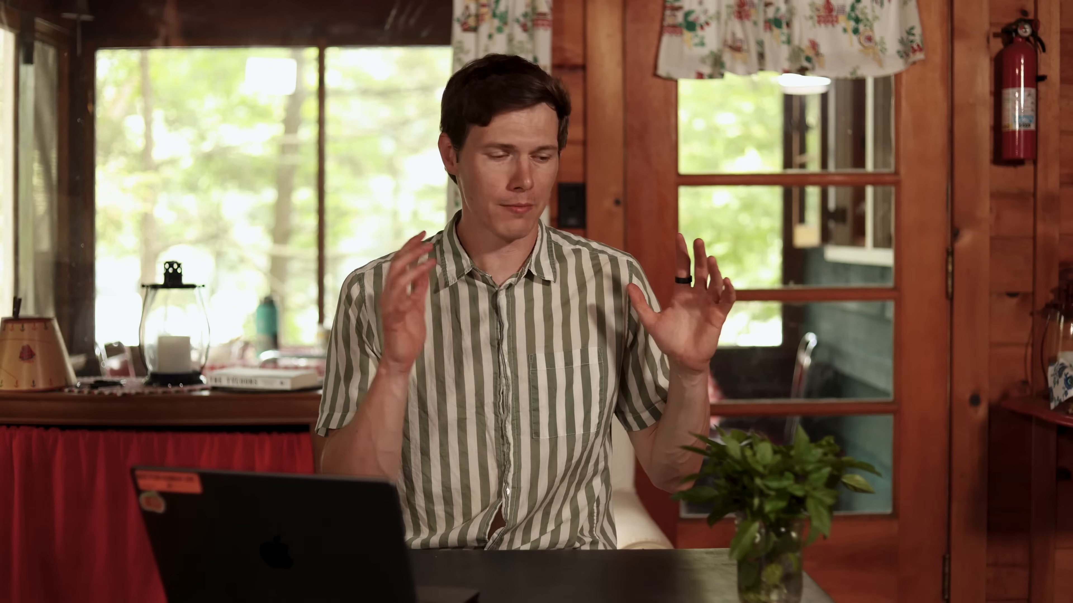
Step: Read through the appointment features on the Squarespace scheduling page
scroll(383, 437, "down", 4)
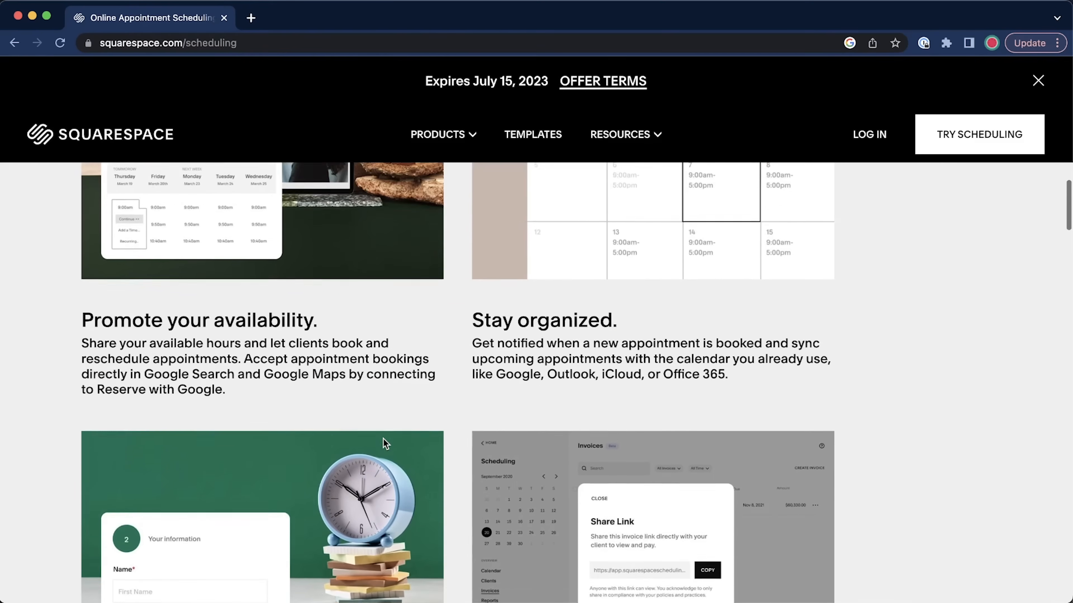
scroll(384, 441, "down", 7)
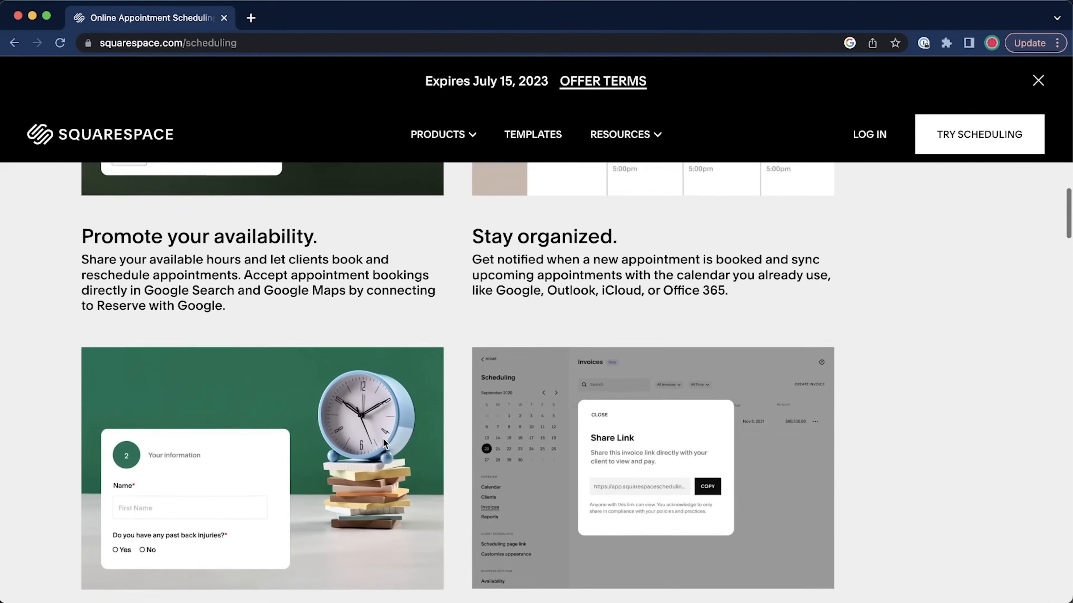
scroll(451, 484, "down", 7)
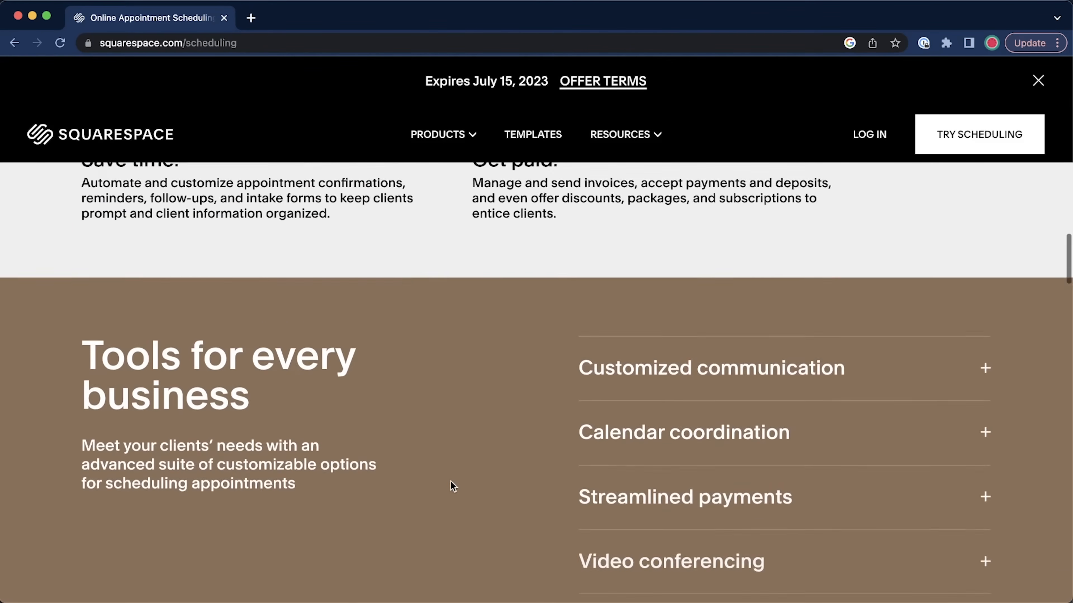
Step: Open the Courses & Memberships product page and read through its membership site features
left_click(442, 134)
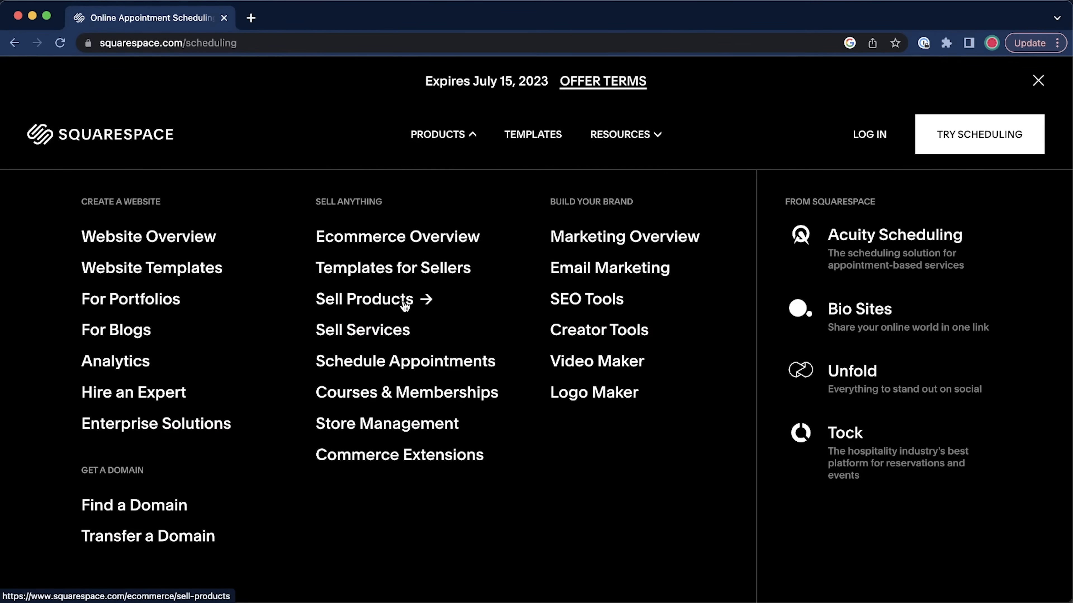
left_click(402, 398)
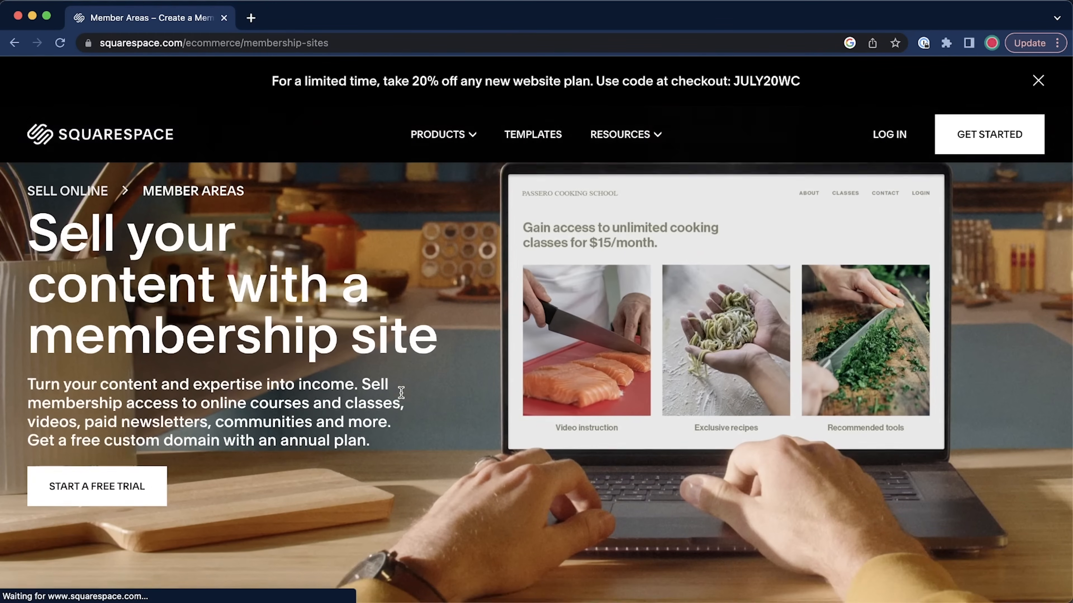
scroll(401, 393, "down", 2)
scroll(401, 392, "down", 5)
scroll(423, 371, "down", 5)
scroll(423, 370, "down", 10)
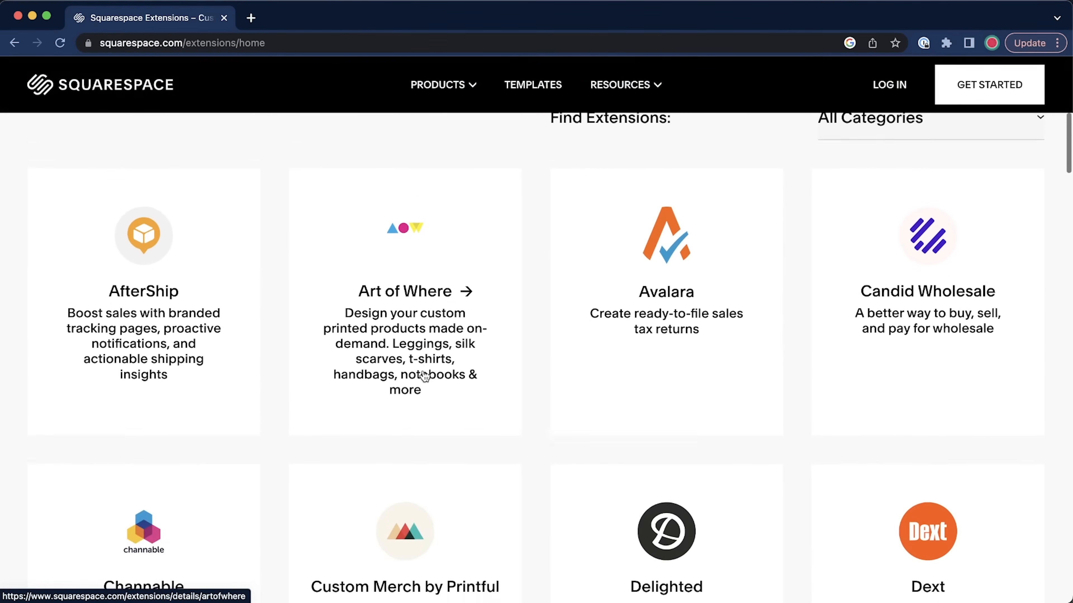
Step: Browse the extensions offered in all categories on the Squarespace Extensions page
scroll(522, 444, "down", 10)
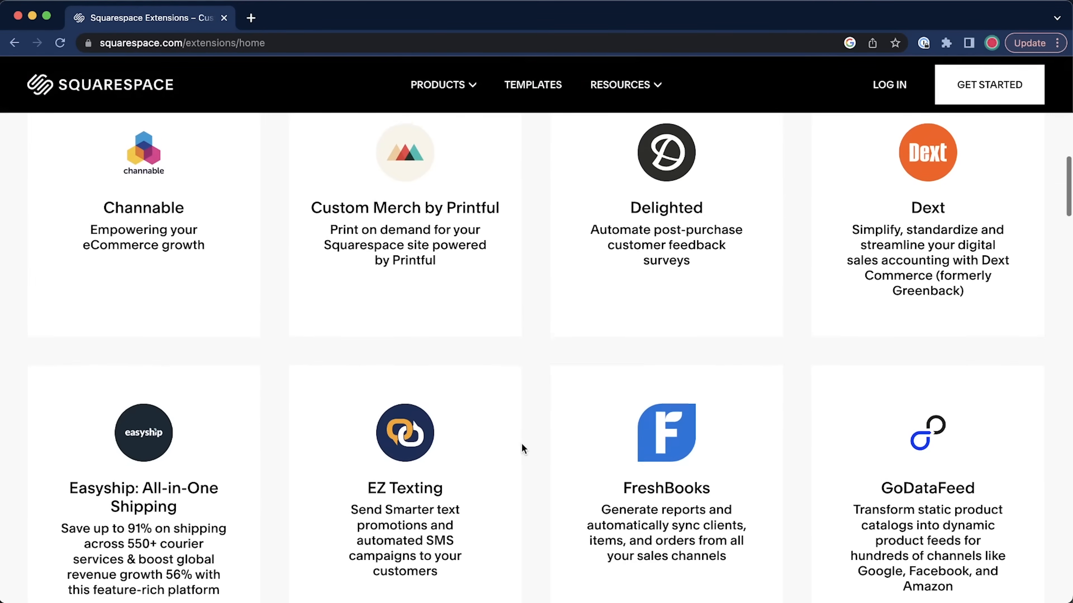
scroll(522, 444, "down", 15)
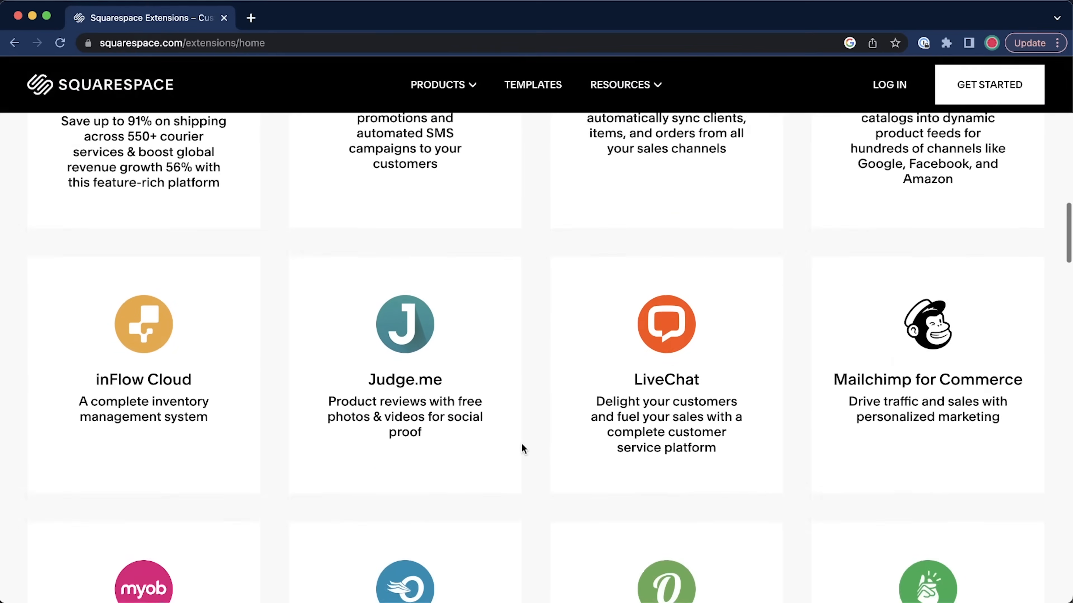
scroll(522, 444, "down", 7)
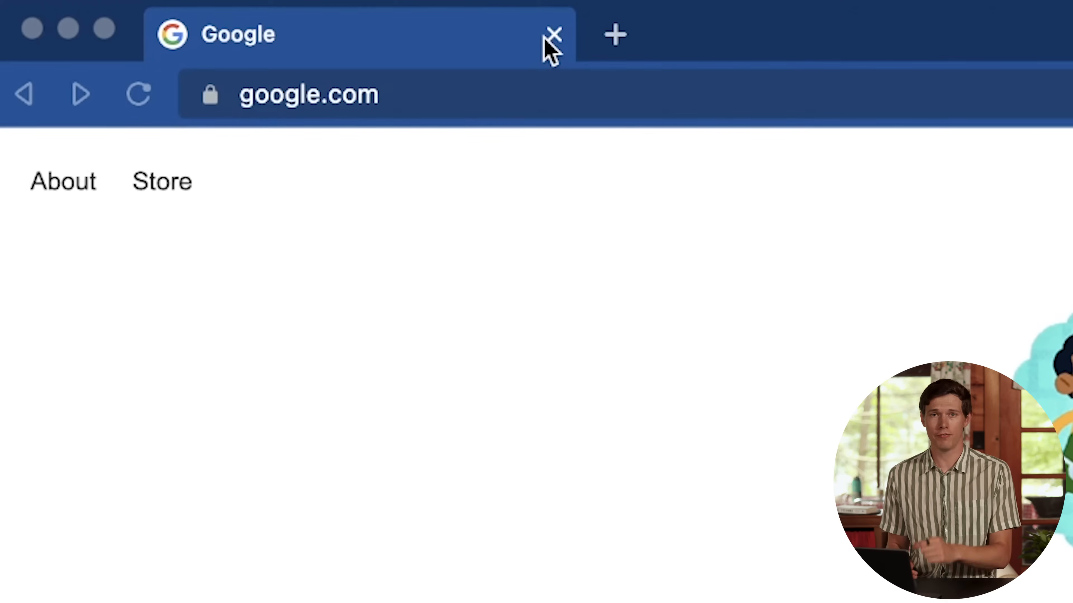
Step: Go to santrelmedia.com/squarespace in the browser
left_click(544, 88)
type("santrelm")
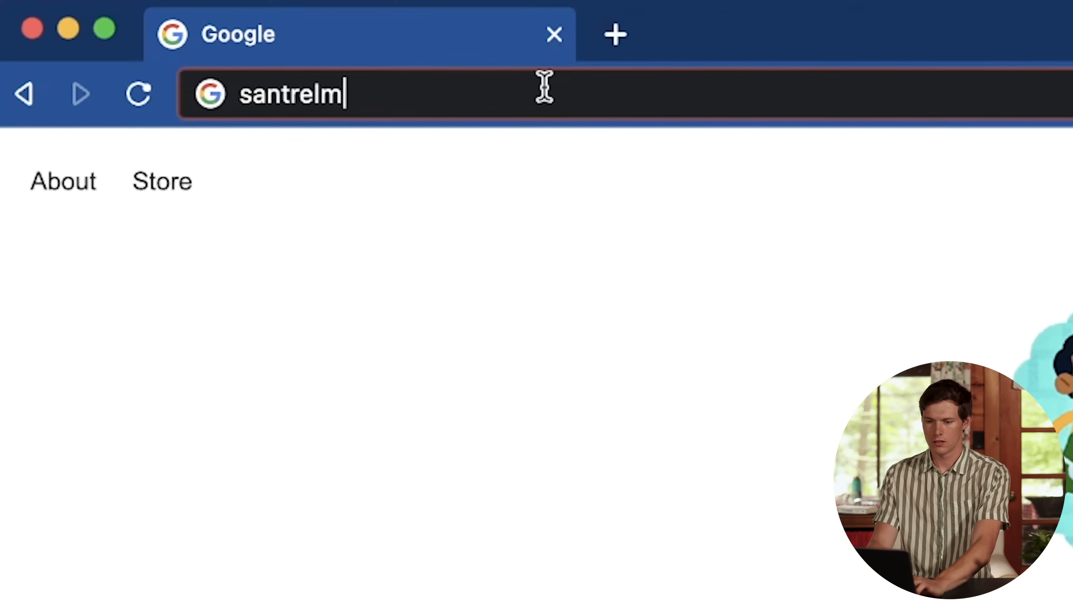
type("edia.com/squarespace")
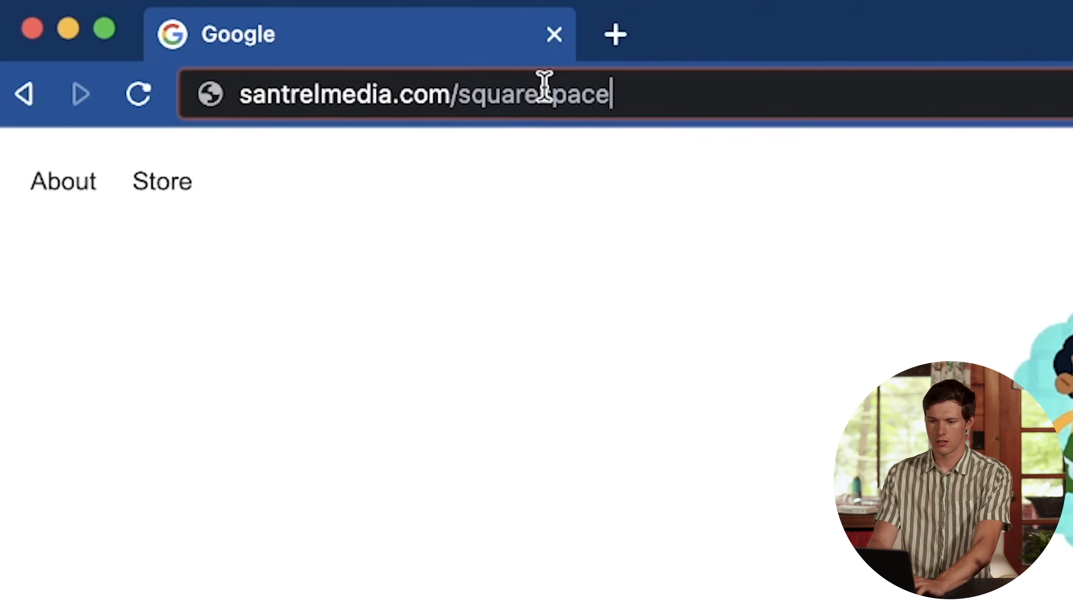
key("Return")
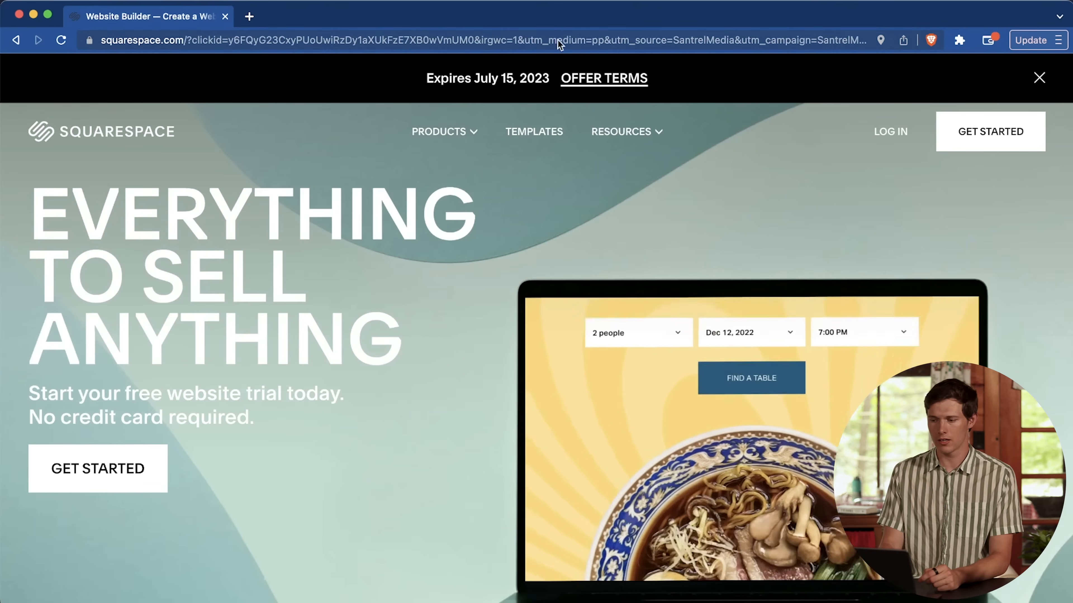
Step: Get started with a new site, skipping the topic and goals questions and closing the starting-method choice to reach the template gallery
left_click(970, 146)
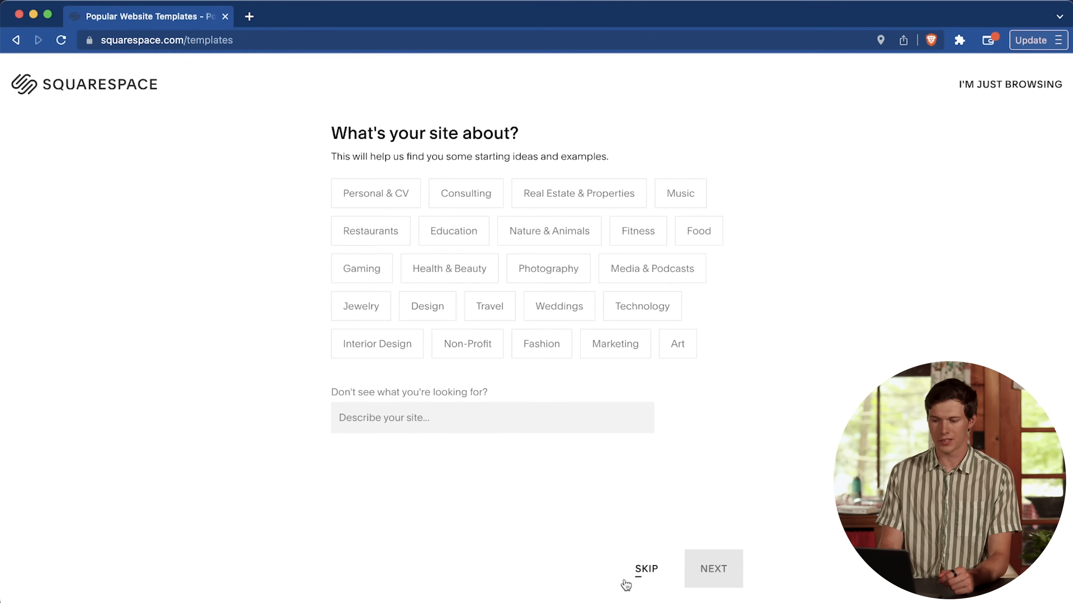
left_click(640, 574)
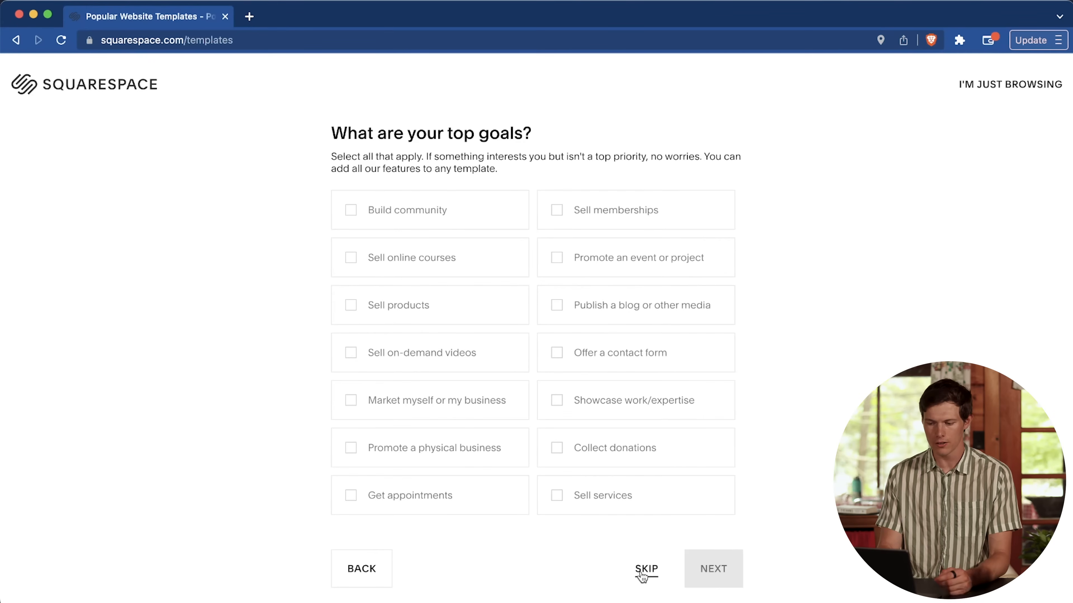
left_click(642, 575)
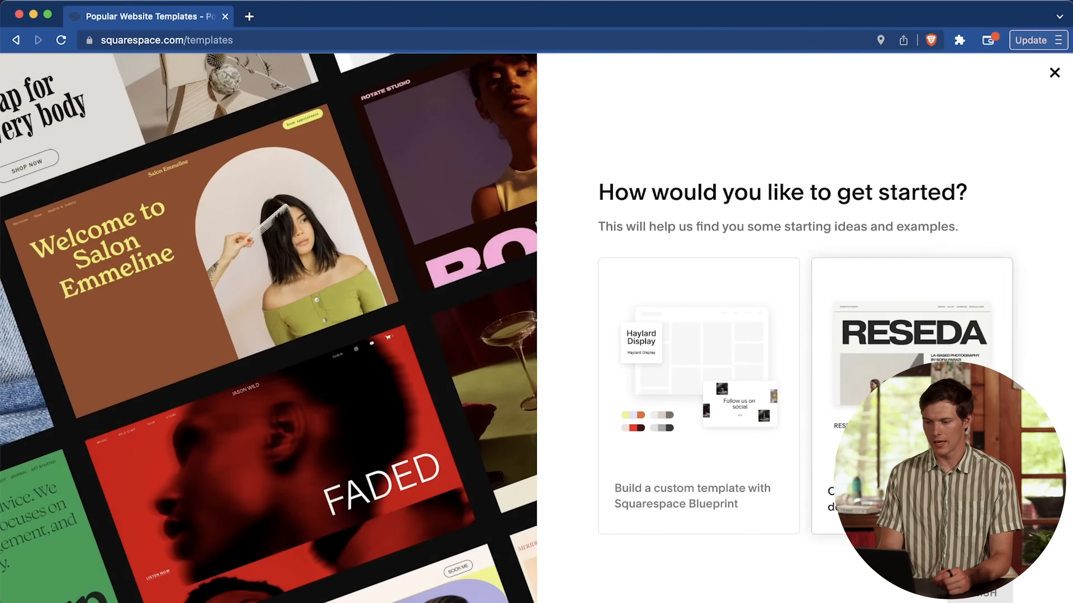
left_click(1054, 73)
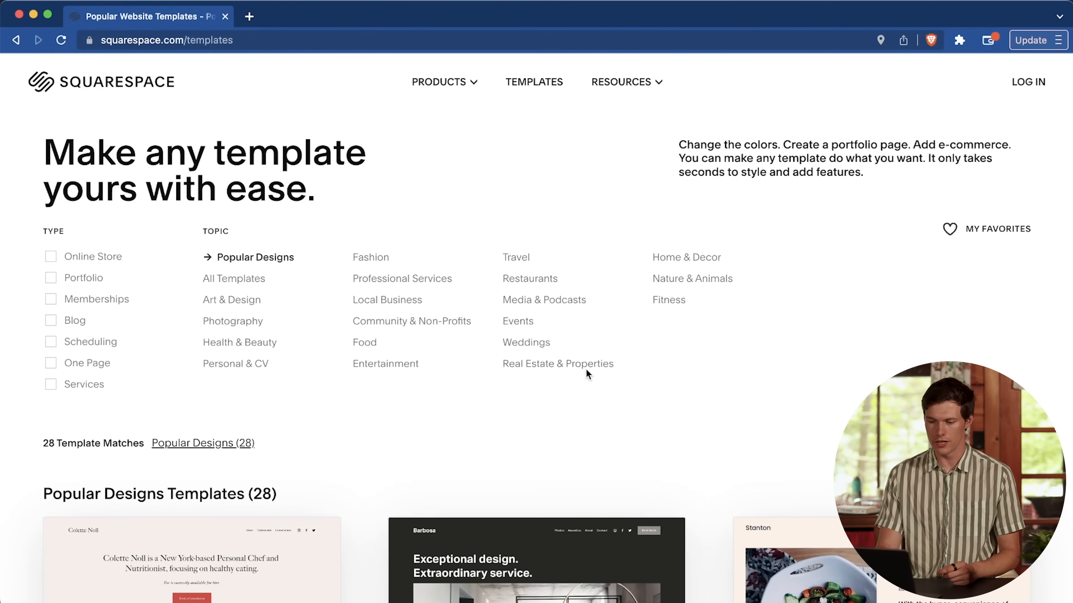
Step: Filter the popular designs by the Portfolio type to browse the matching templates, and clear that filter
scroll(585, 369, "down", 4)
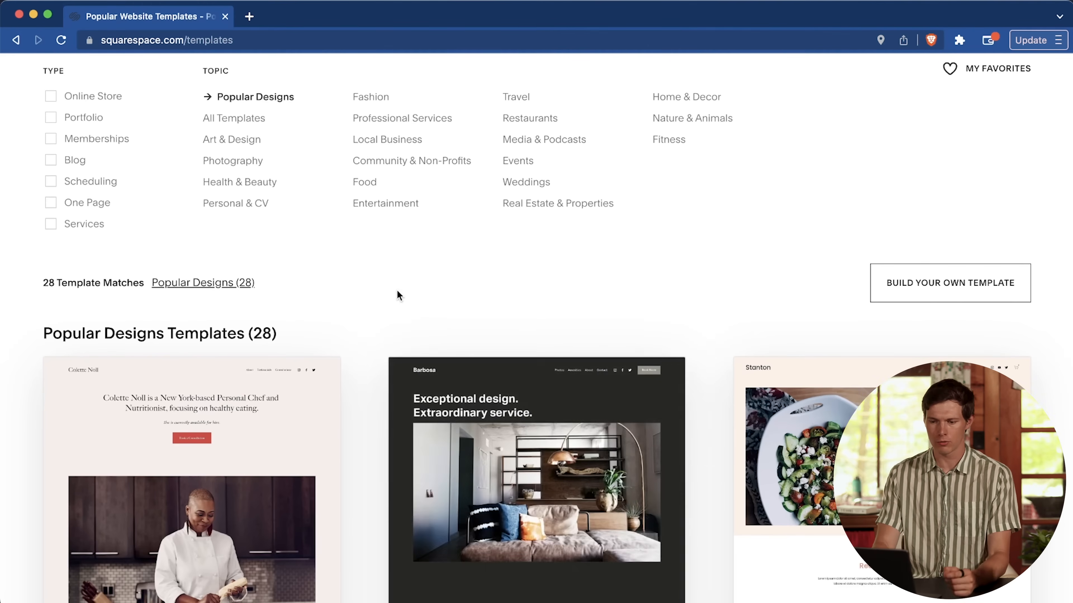
scroll(399, 295, "up", 3)
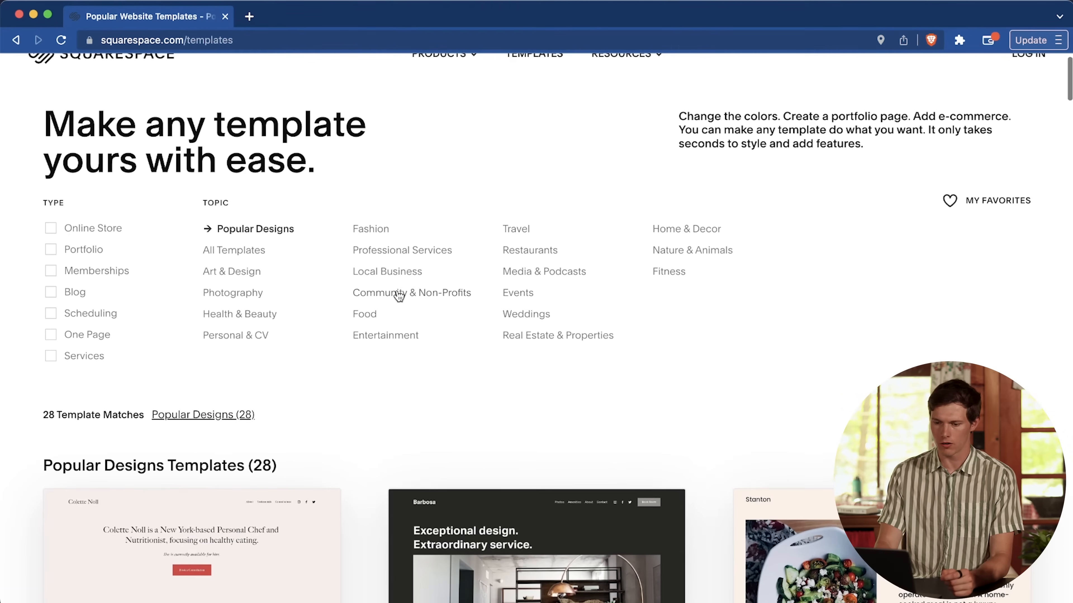
left_click(59, 252)
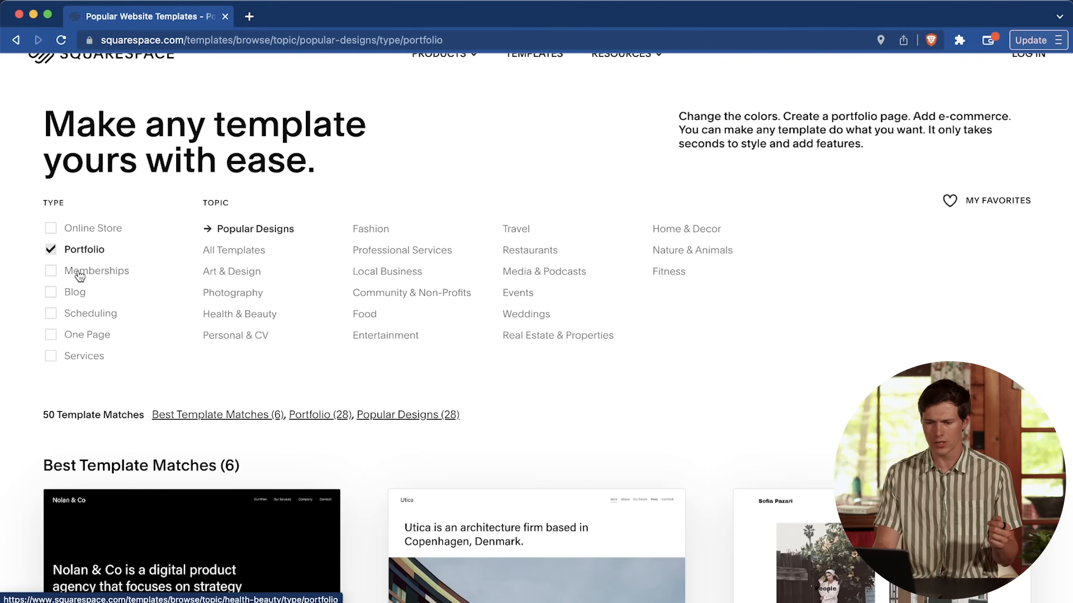
scroll(264, 272, "down", 5)
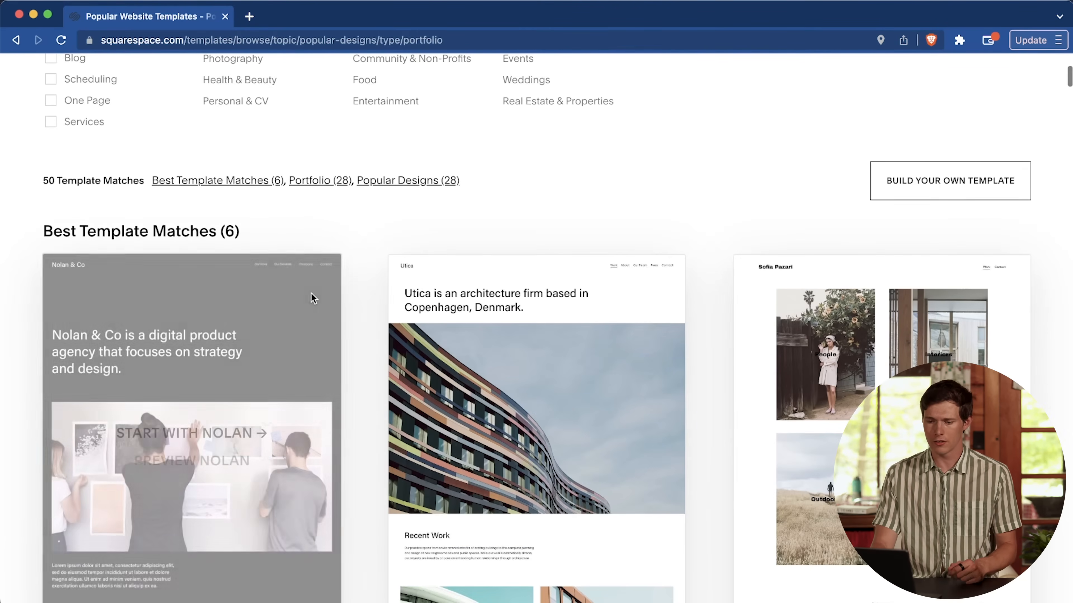
scroll(530, 222, "down", 15)
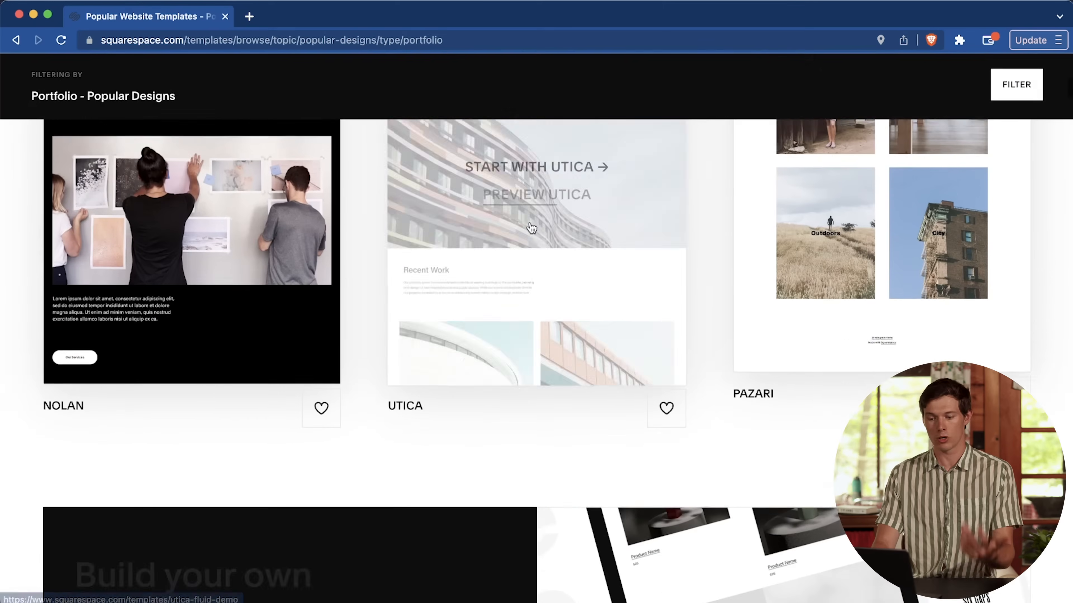
scroll(530, 222, "down", 8)
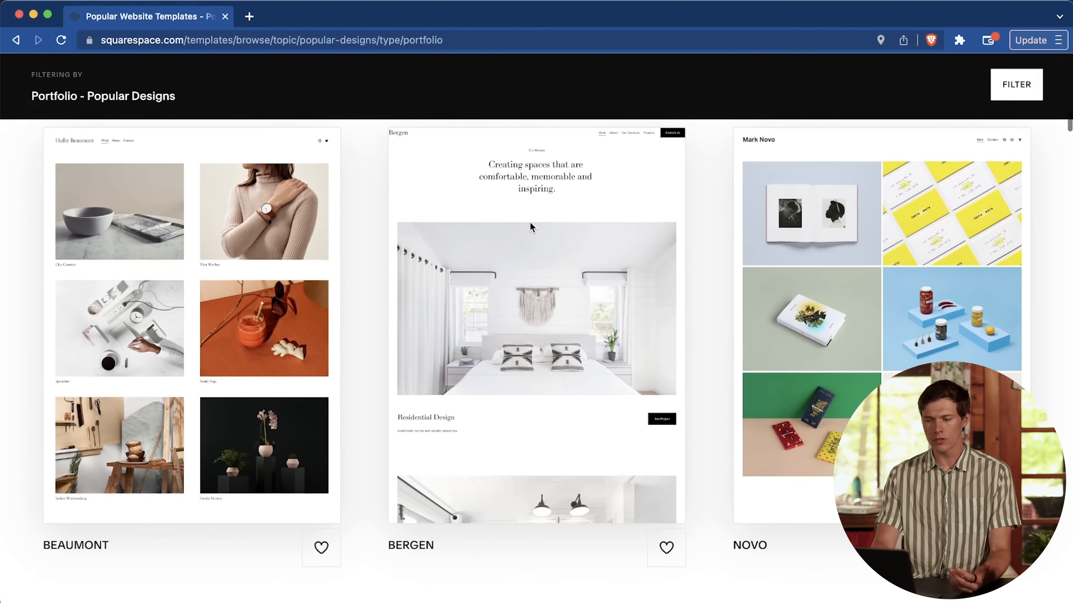
scroll(783, 317, "up", 20)
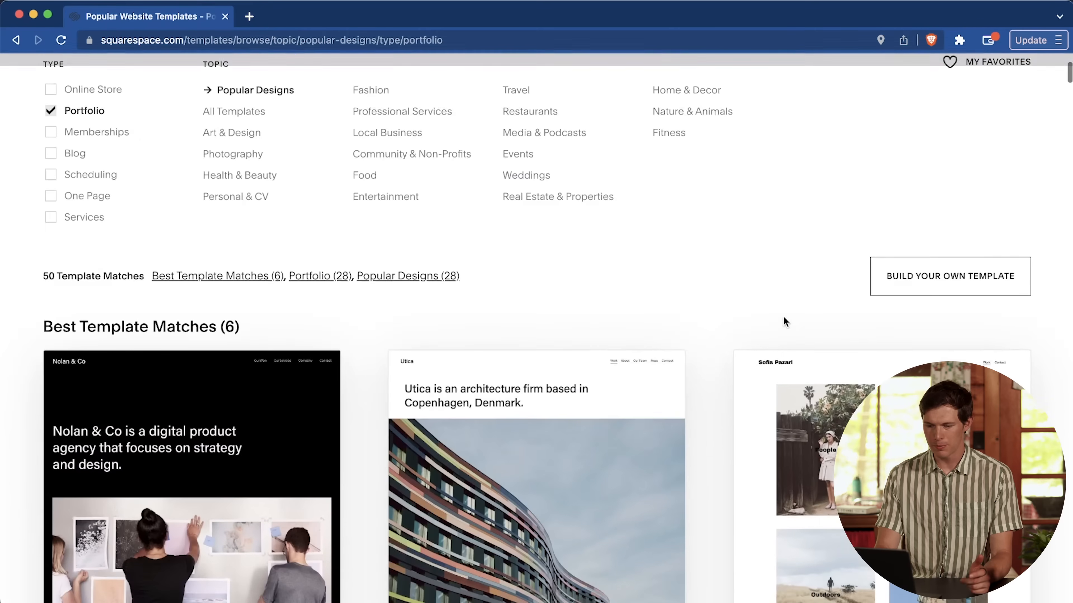
left_click(50, 125)
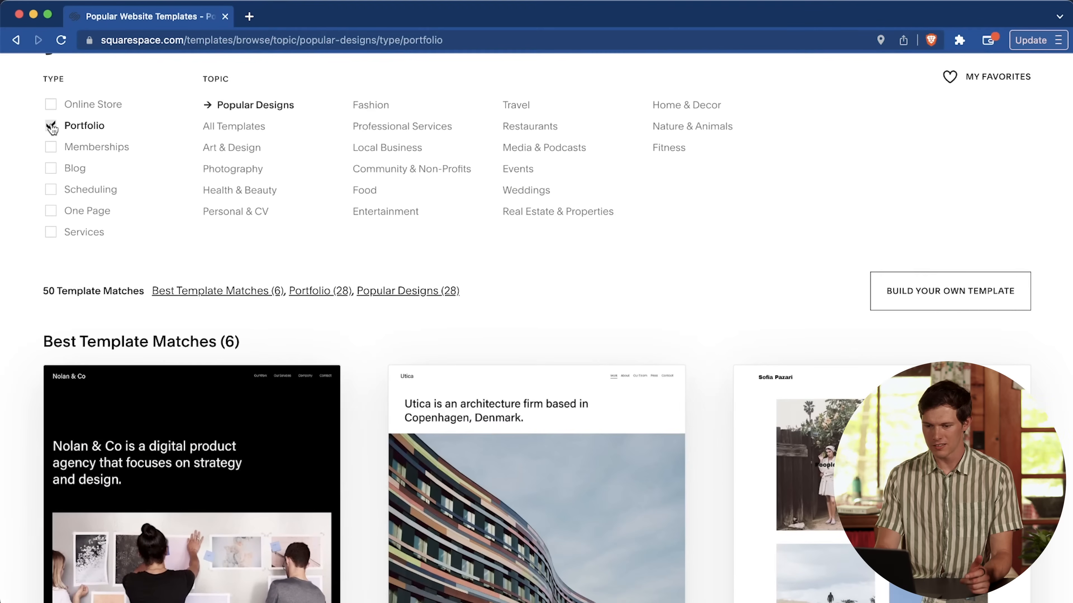
Step: Browse the Popular Designs templates and open the preview of the Paloma template
scroll(484, 292, "down", 7)
scroll(712, 423, "up", 3)
scroll(712, 423, "down", 20)
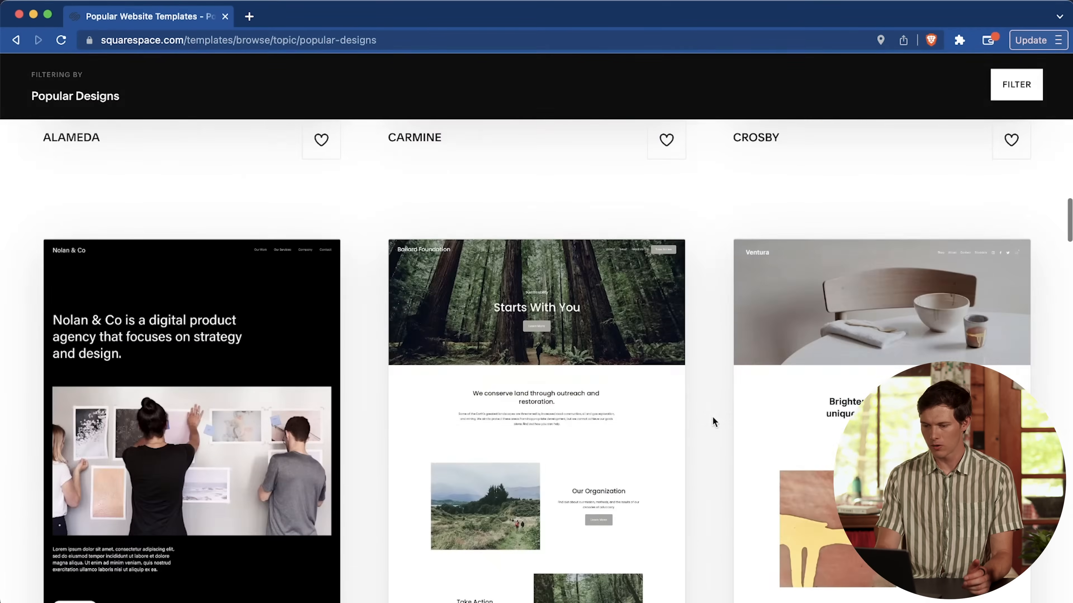
mouse_move(881, 348)
left_click(879, 338)
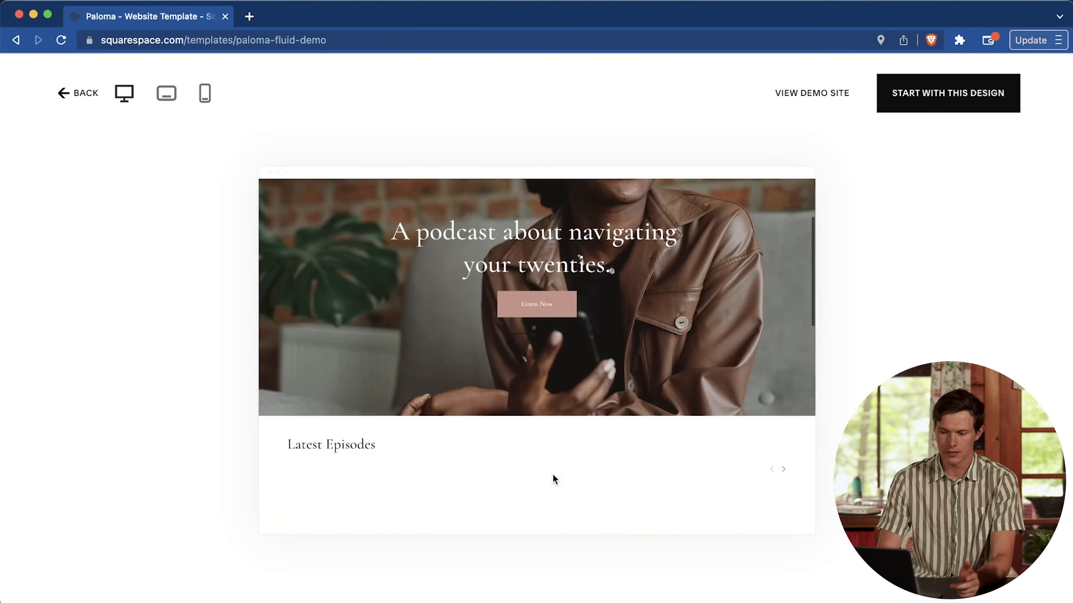
Step: Start a site with the Paloma design and choose email as the way to create the account
scroll(552, 474, "down", 5)
left_click(948, 90)
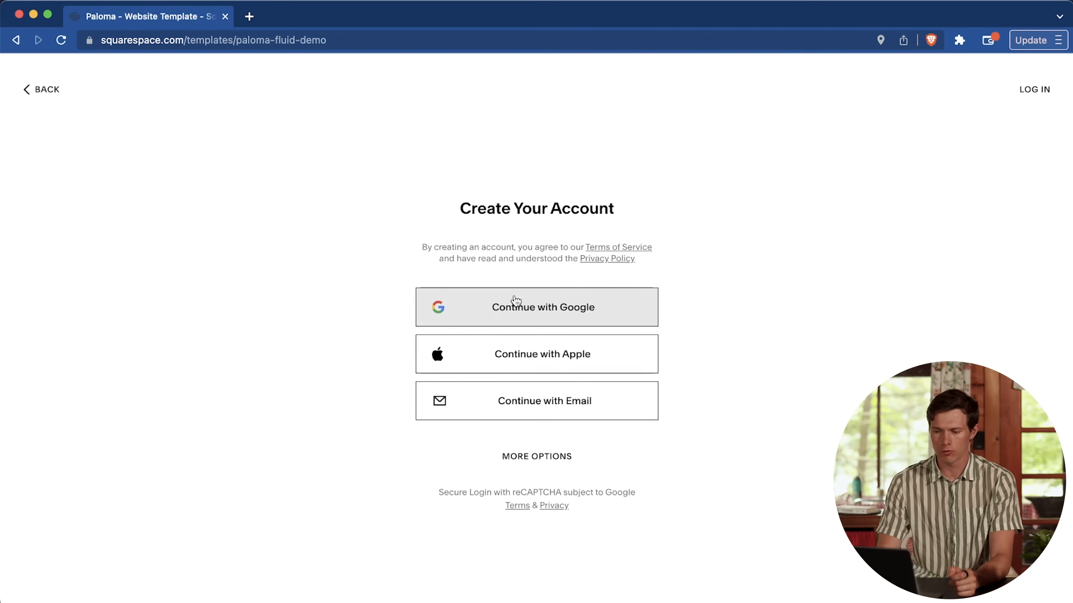
left_click(605, 409)
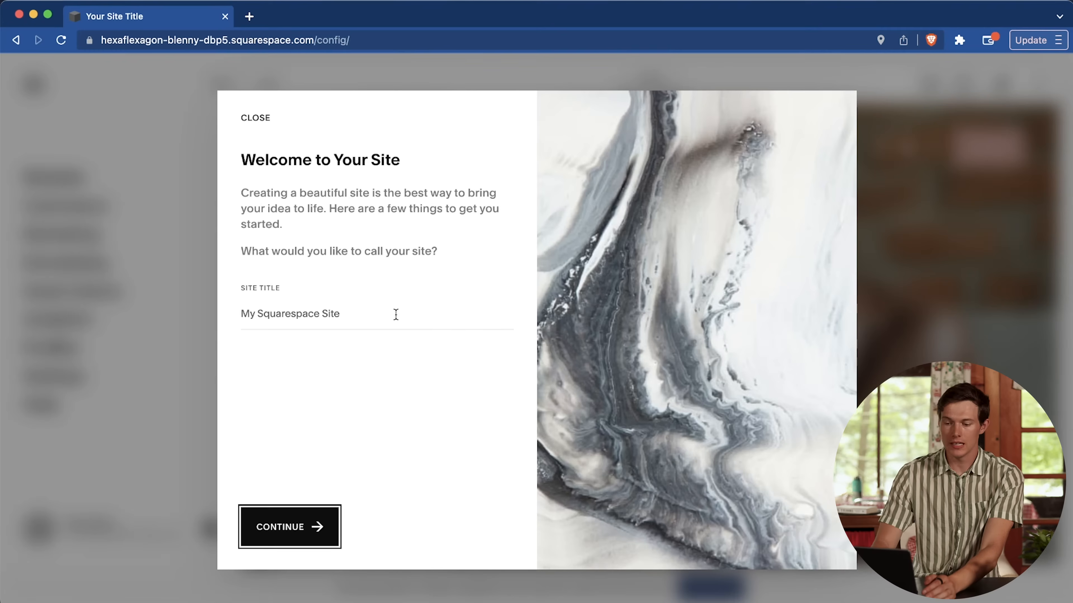
Step: Set the site title to the owner's first name plus "Personal Portfolio" and close the welcome dialog
left_click(396, 313)
type("Mike's Person")
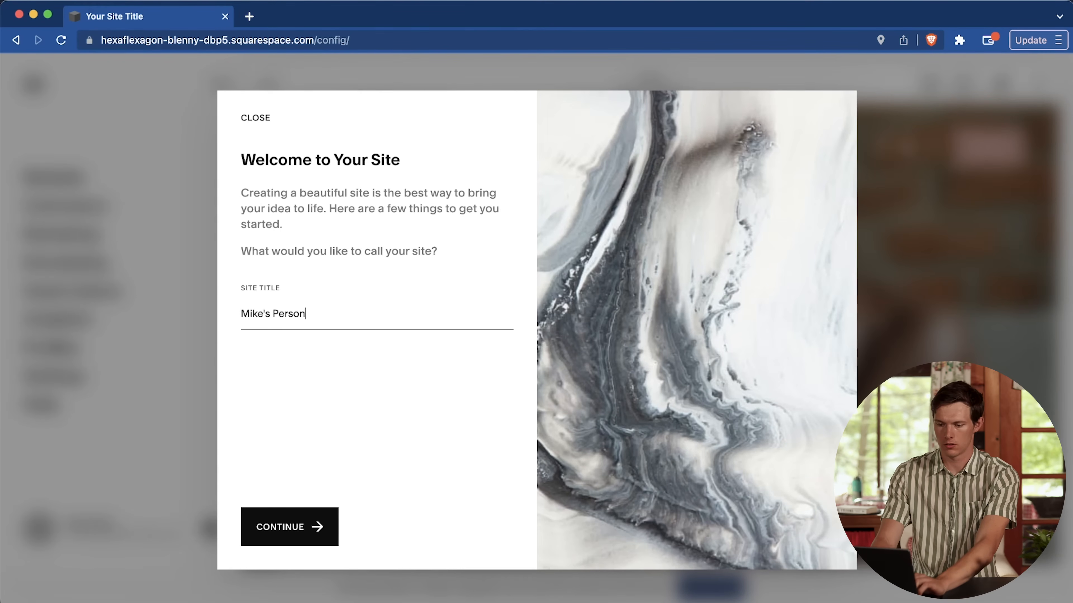
key("Return")
left_click(254, 118)
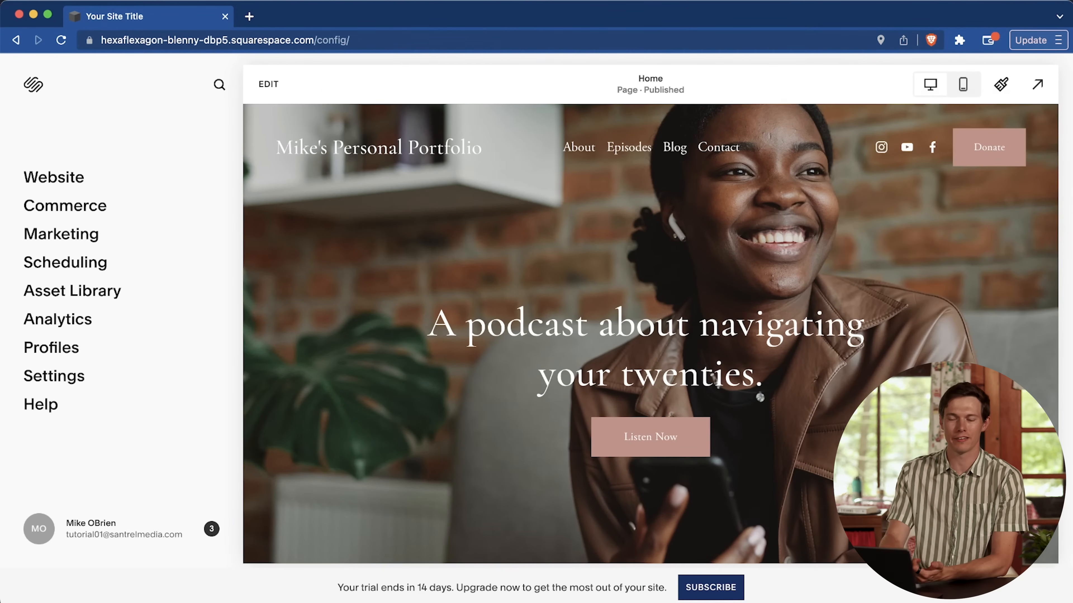
Step: Look over the site's home page and open it for editing
scroll(460, 122, "down", 2)
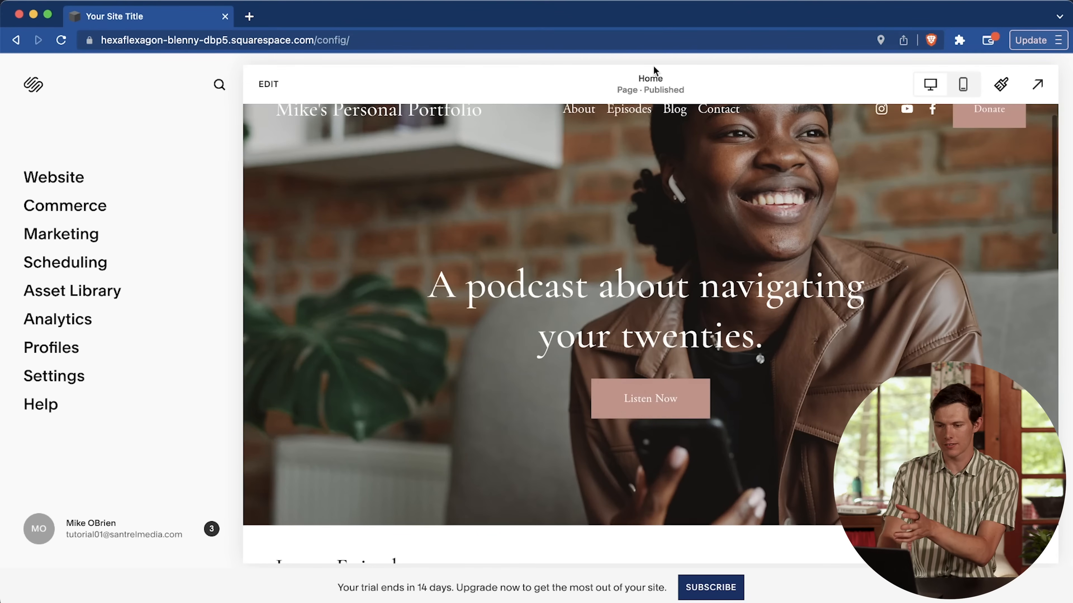
scroll(660, 349, "down", 8)
scroll(660, 348, "up", 10)
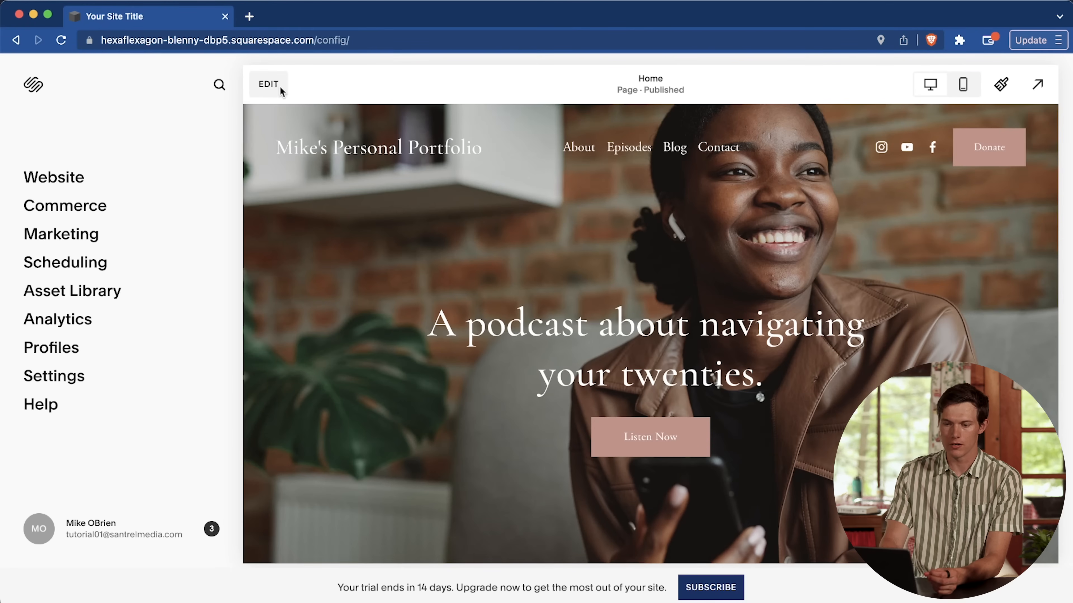
left_click(272, 83)
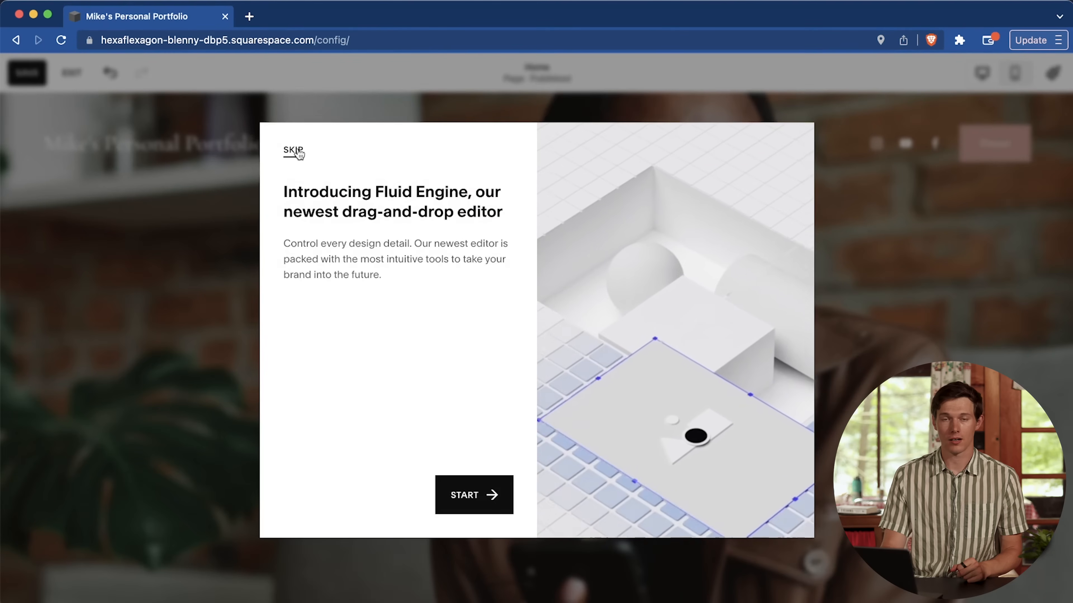
Step: Dismiss the Fluid Engine introduction and move the Learn More button in the podcast host section further right beneath its text
left_click(191, 357)
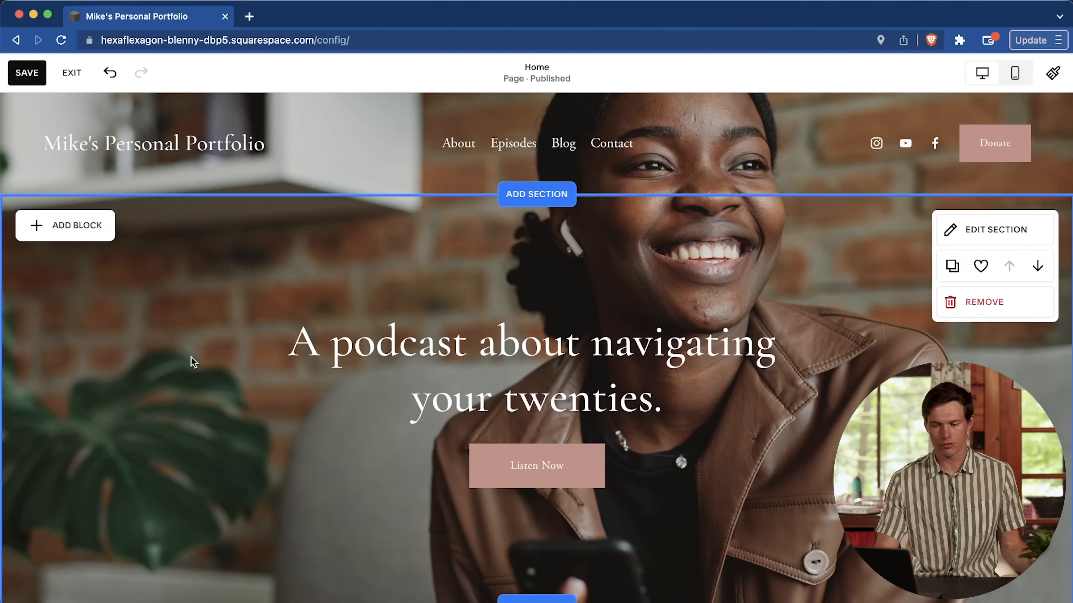
scroll(526, 343, "down", 20)
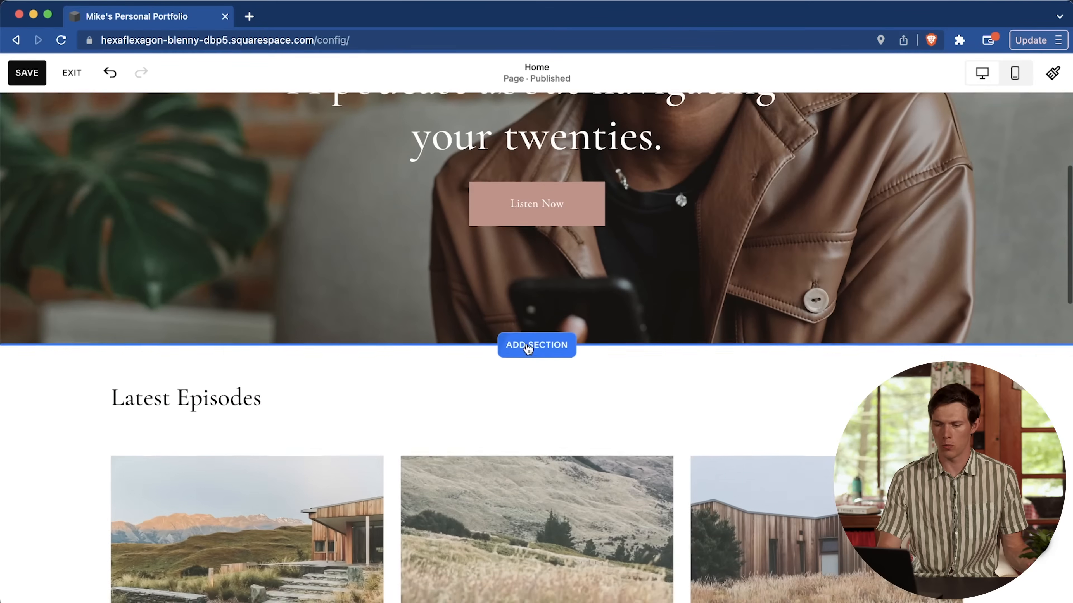
scroll(526, 343, "up", 3)
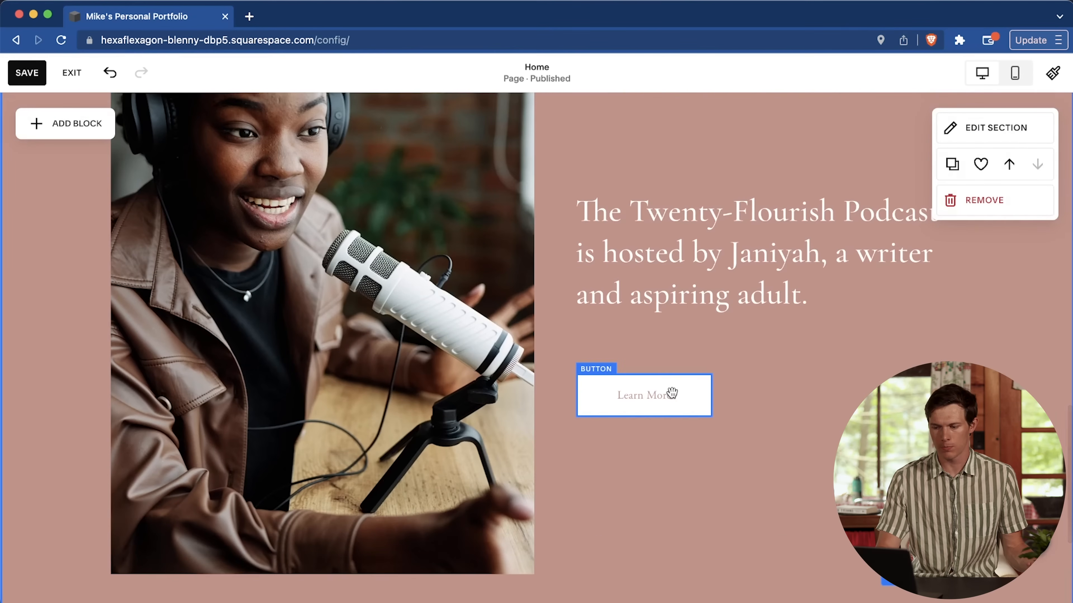
left_click_drag(641, 400, 754, 395)
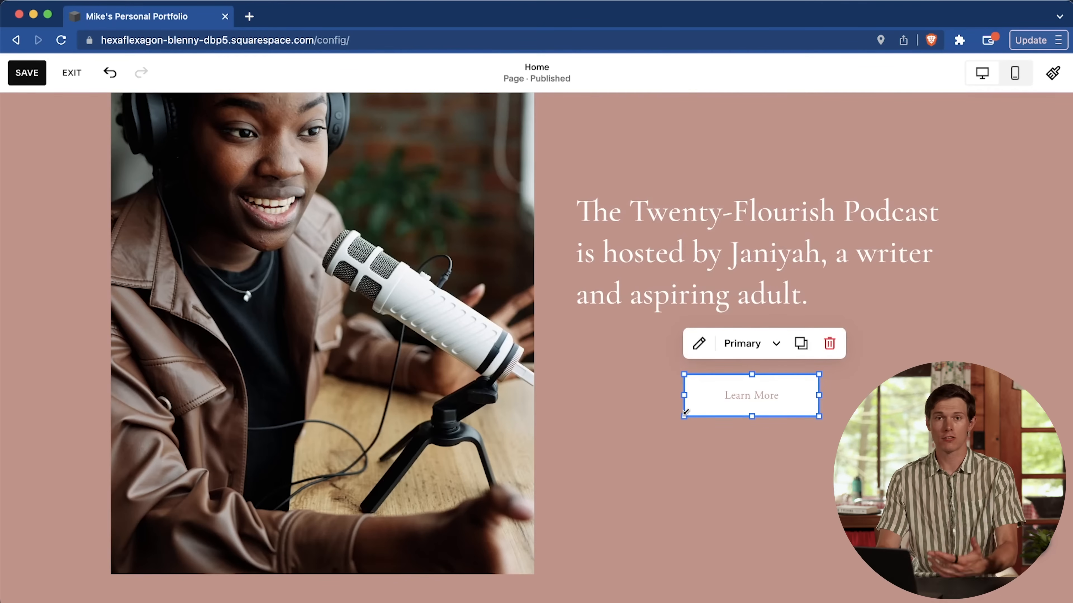
Step: Switch to the mobile layout and center the Learn More button beneath the podcast host text
scroll(709, 271, "up", 15)
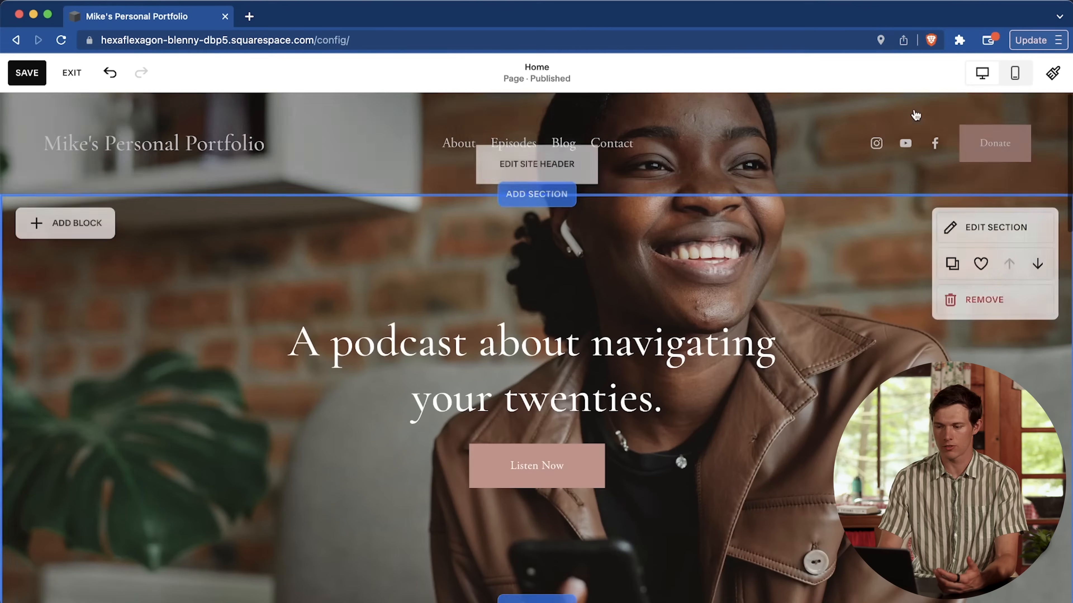
scroll(521, 492, "down", 5)
scroll(522, 492, "down", 1)
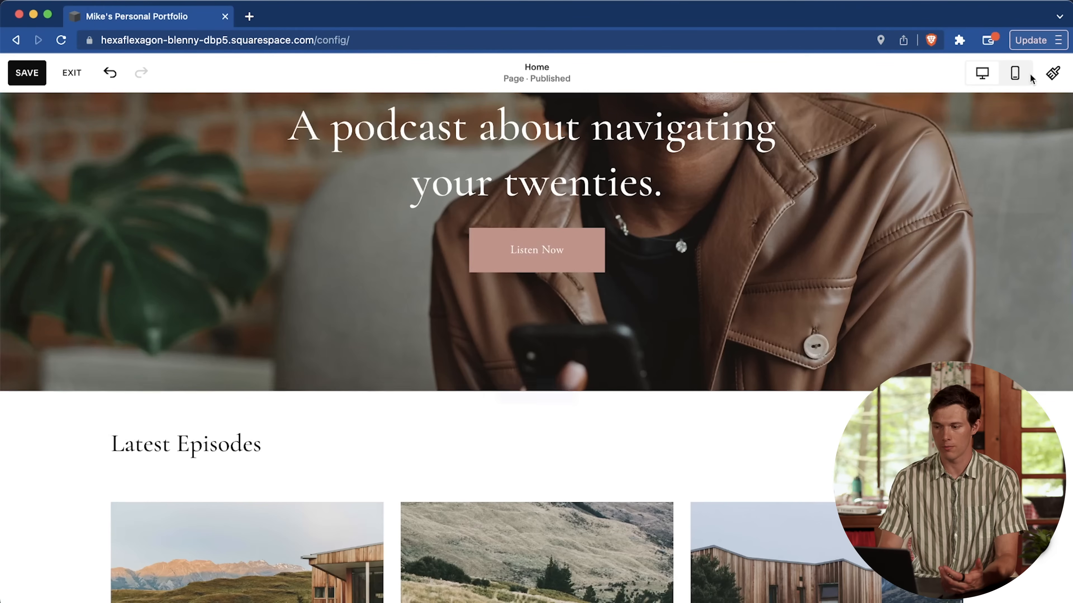
left_click(1016, 75)
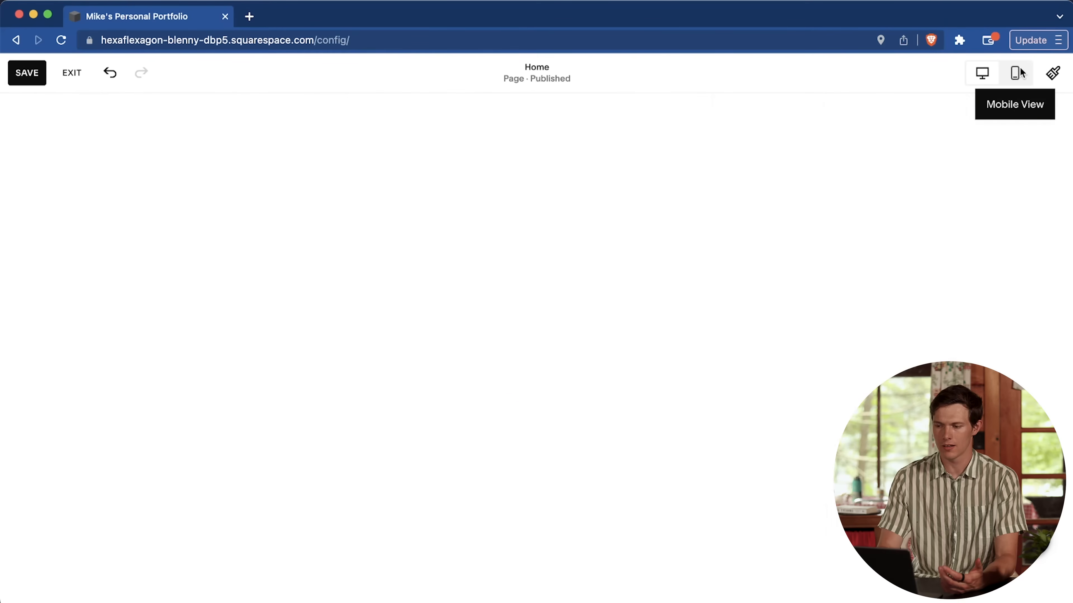
scroll(590, 439, "down", 15)
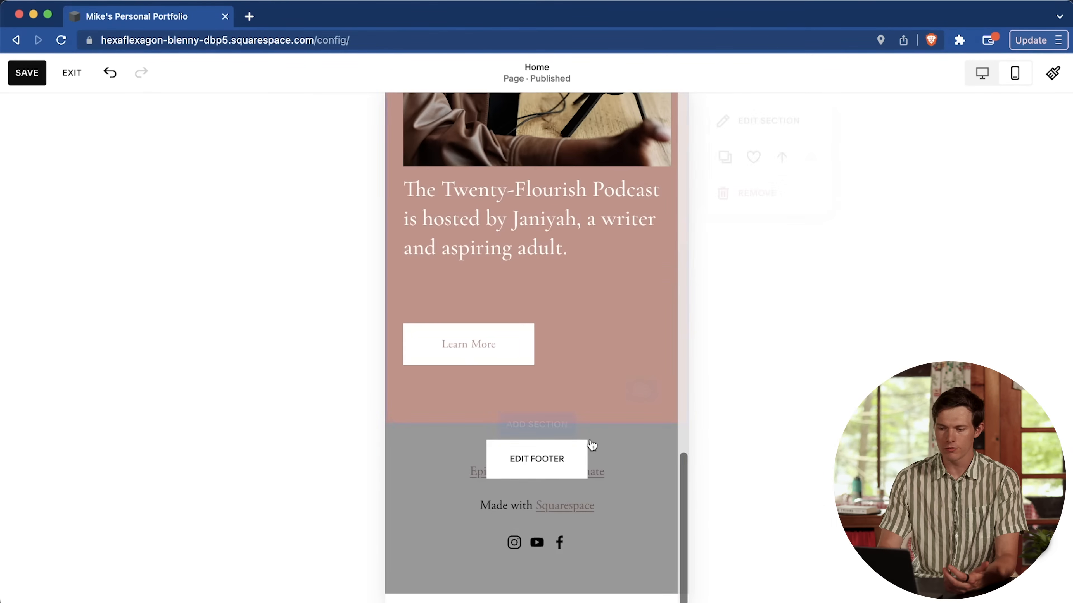
left_click_drag(461, 342, 535, 345)
scroll(592, 331, "up", 8)
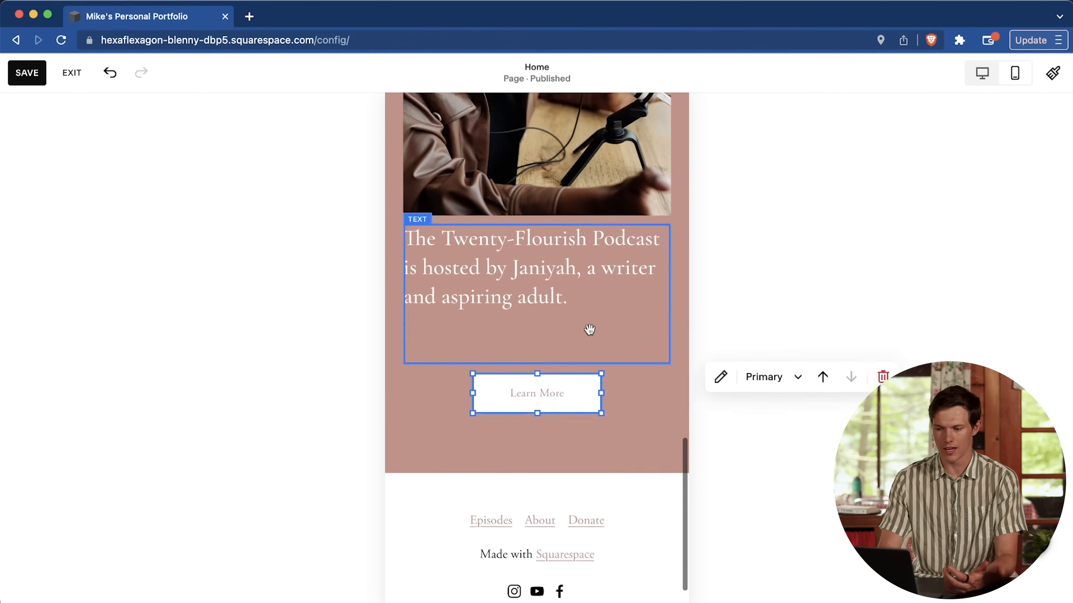
Step: Return to the desktop layout and look over all sections of the home page, from the header to the footer
left_click(982, 76)
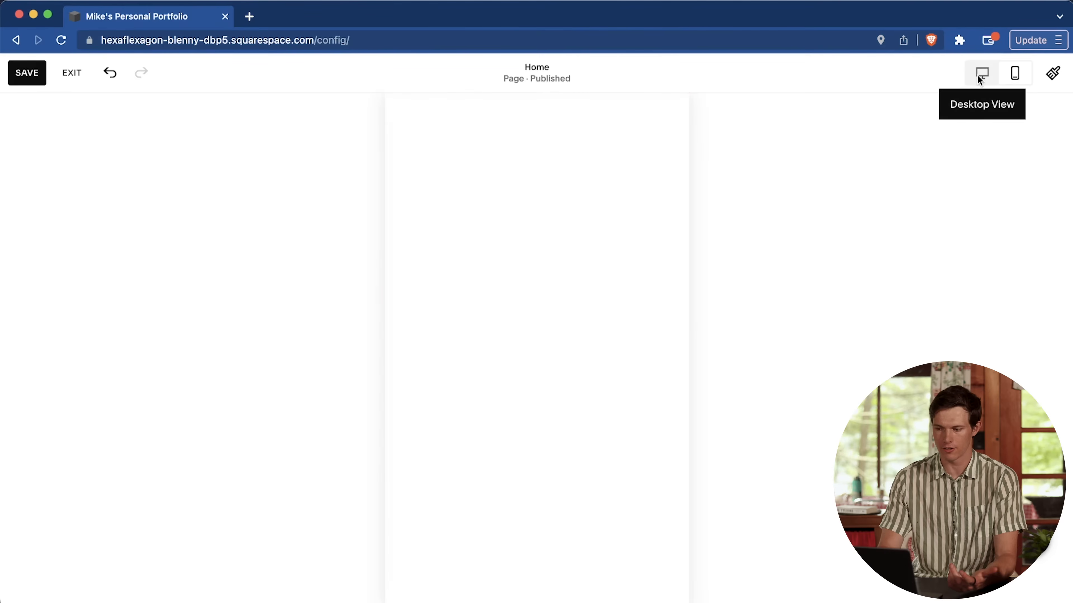
scroll(621, 363, "down", 5)
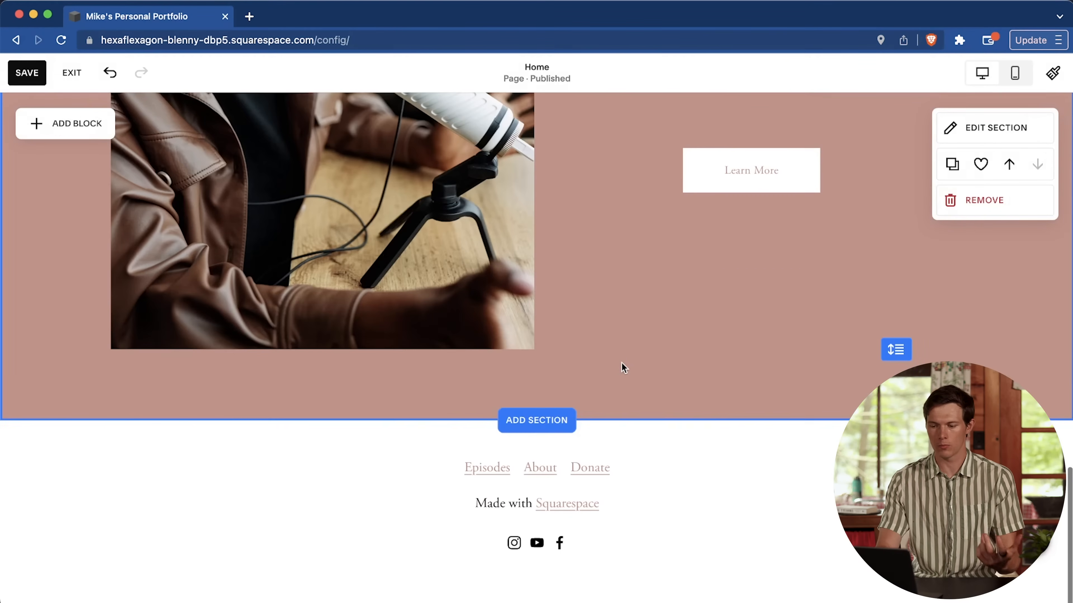
scroll(622, 363, "up", 10)
scroll(621, 363, "up", 5)
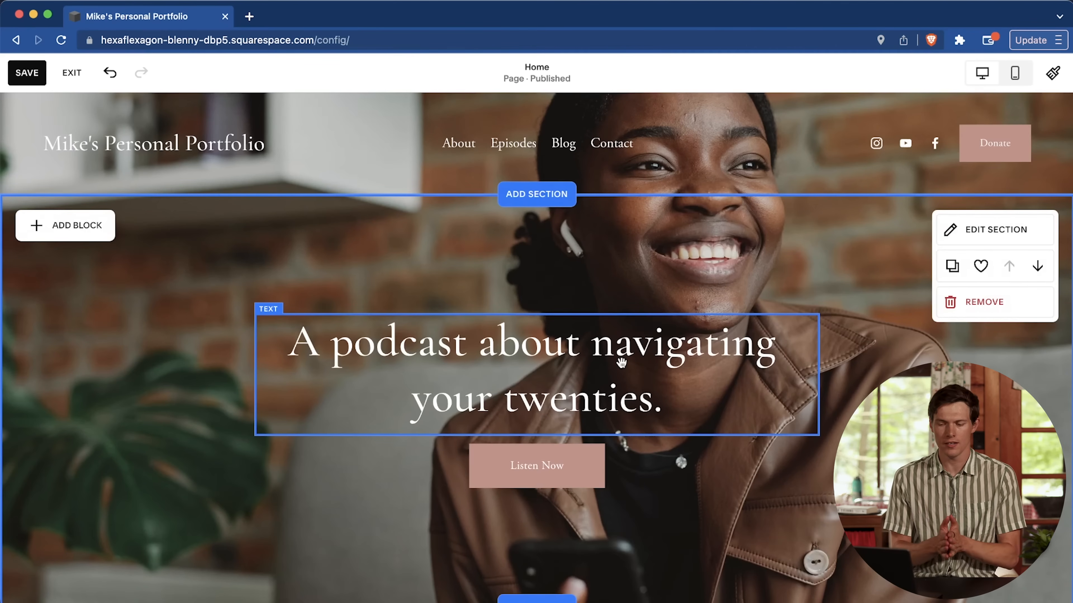
scroll(621, 363, "down", 2)
scroll(476, 294, "up", 1)
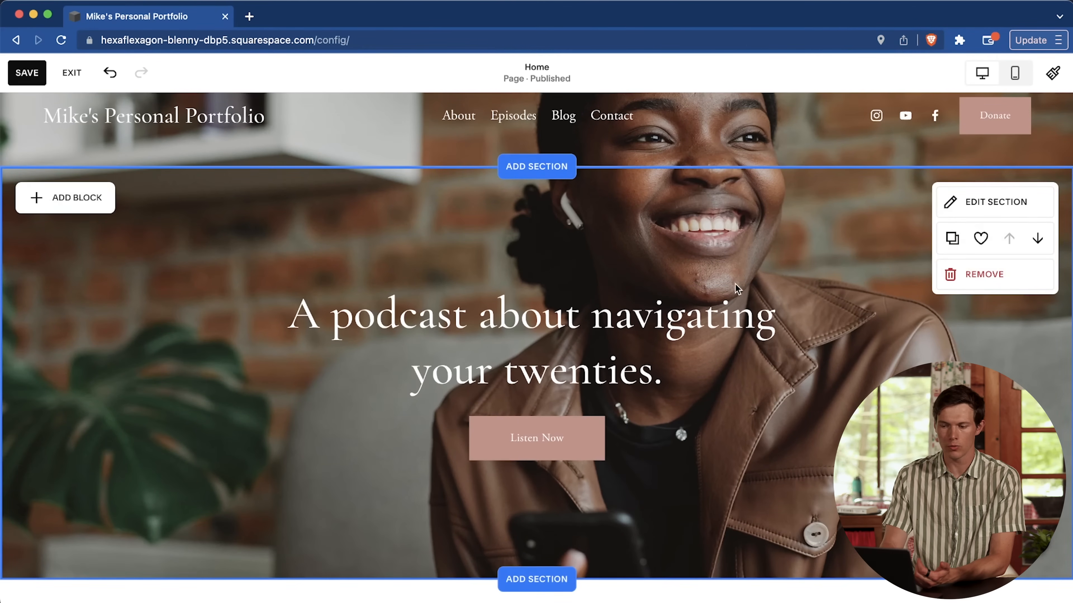
scroll(710, 251, "down", 10)
scroll(601, 135, "up", 3)
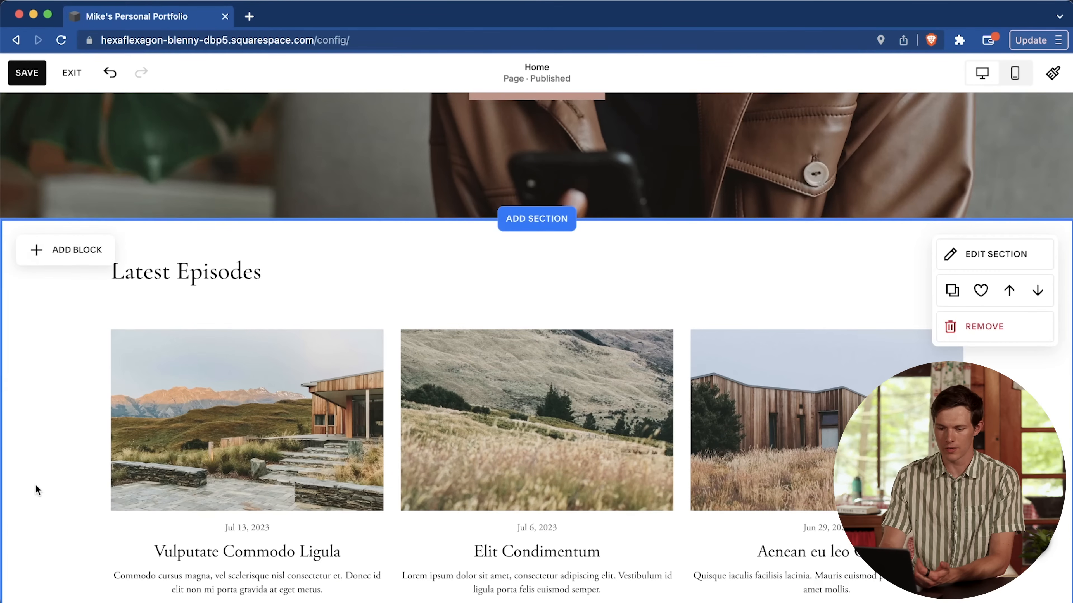
scroll(36, 489, "down", 5)
scroll(36, 488, "down", 3)
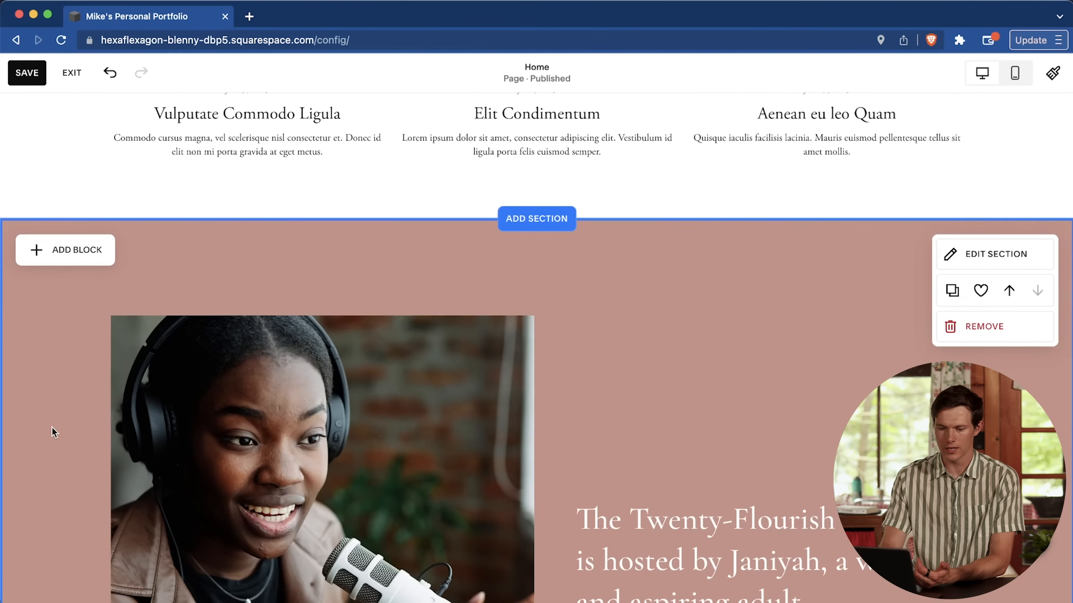
scroll(52, 427, "down", 10)
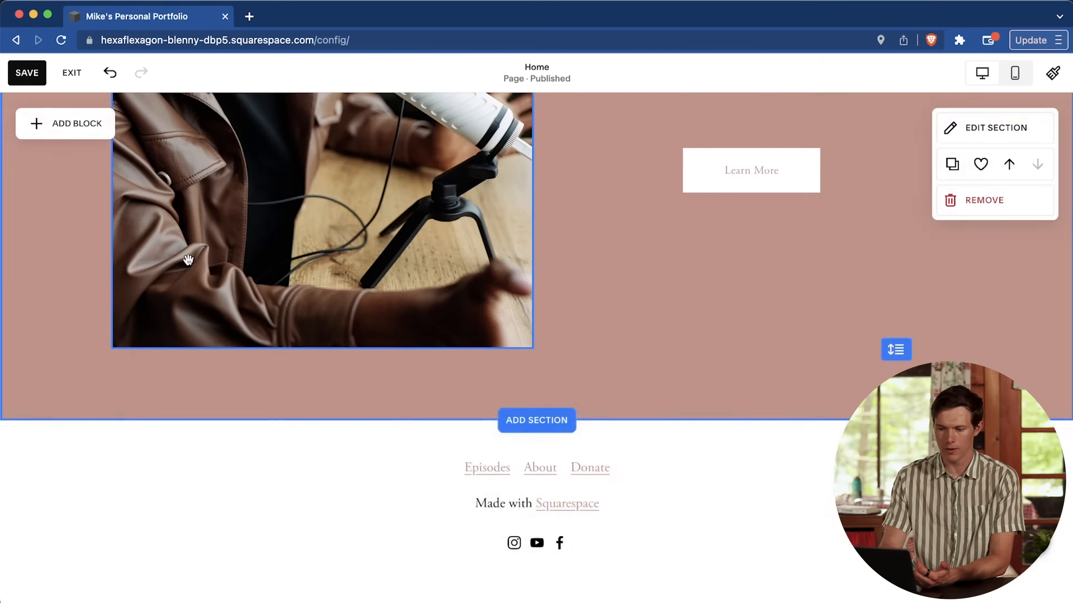
scroll(189, 260, "up", 20)
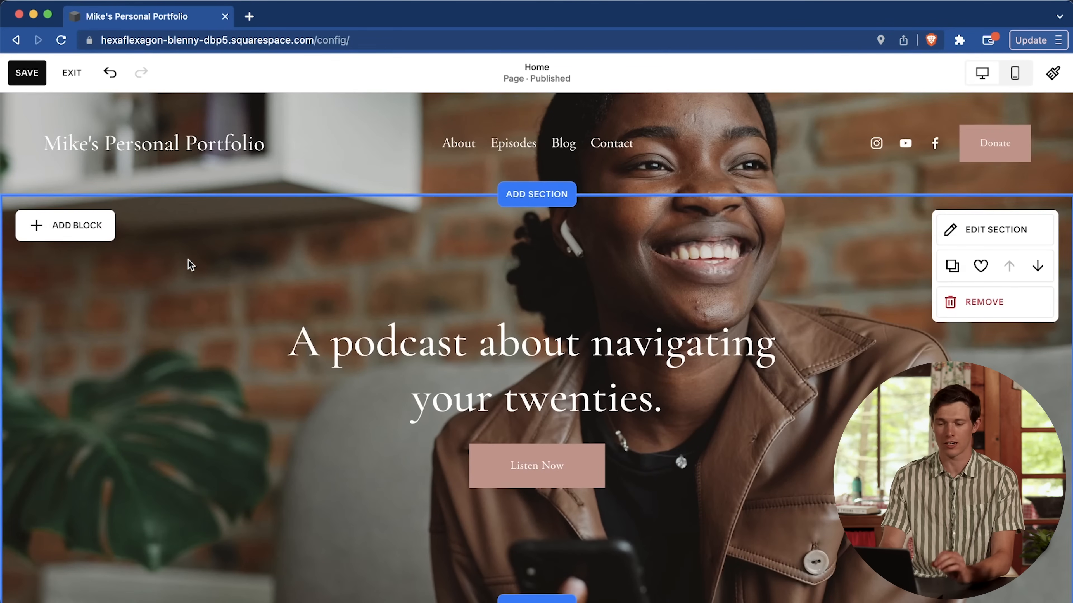
Step: Add the Portfolios section layout titled "Make it stand out" between Latest Episodes and the podcast host section, and check the inserted image grid
left_click(557, 196)
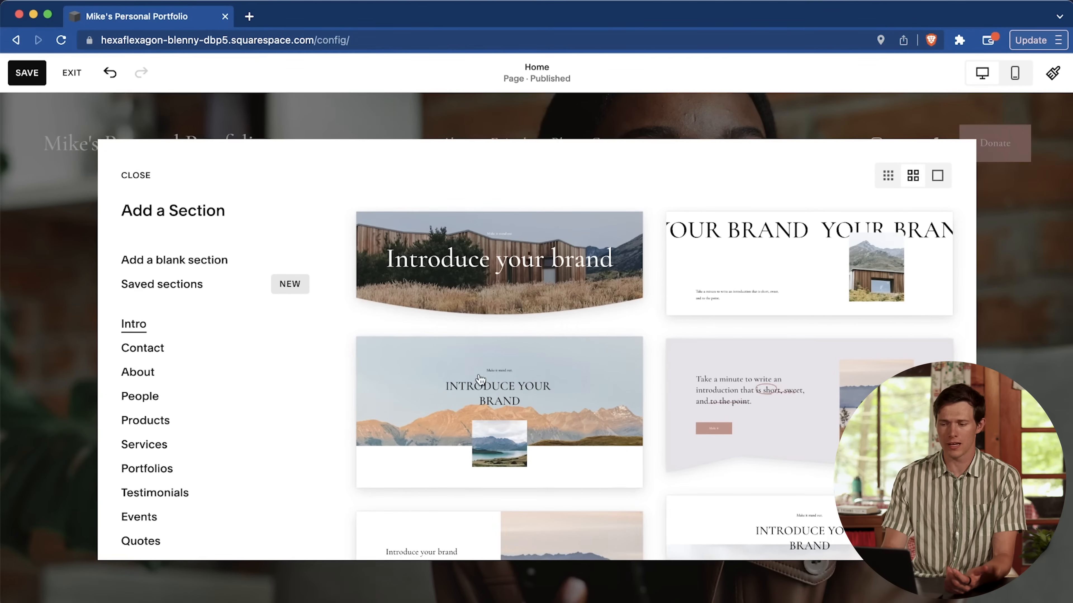
left_click(1030, 305)
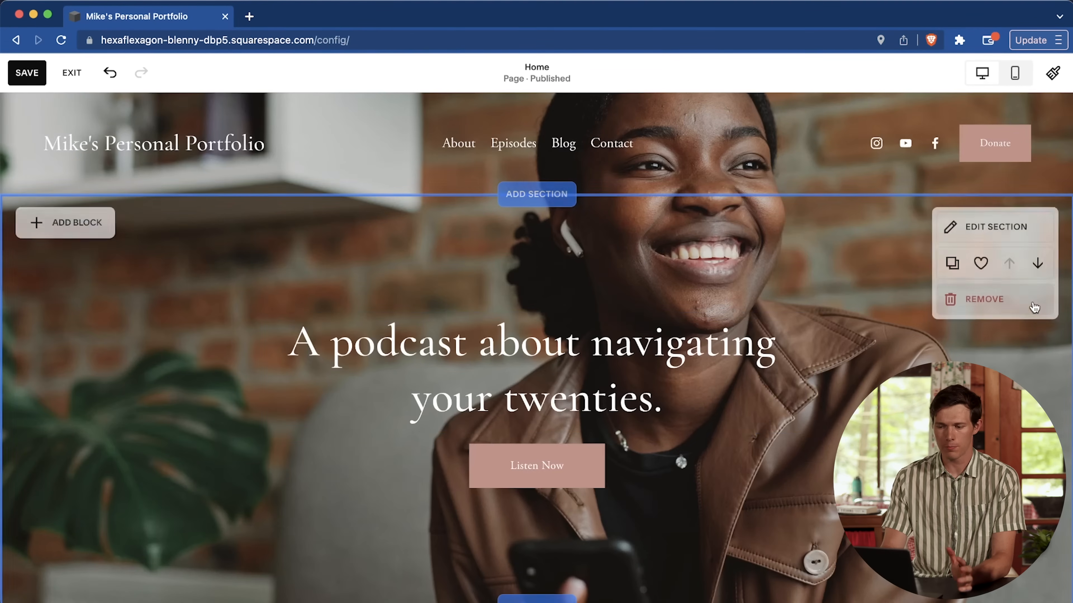
scroll(380, 336, "down", 10)
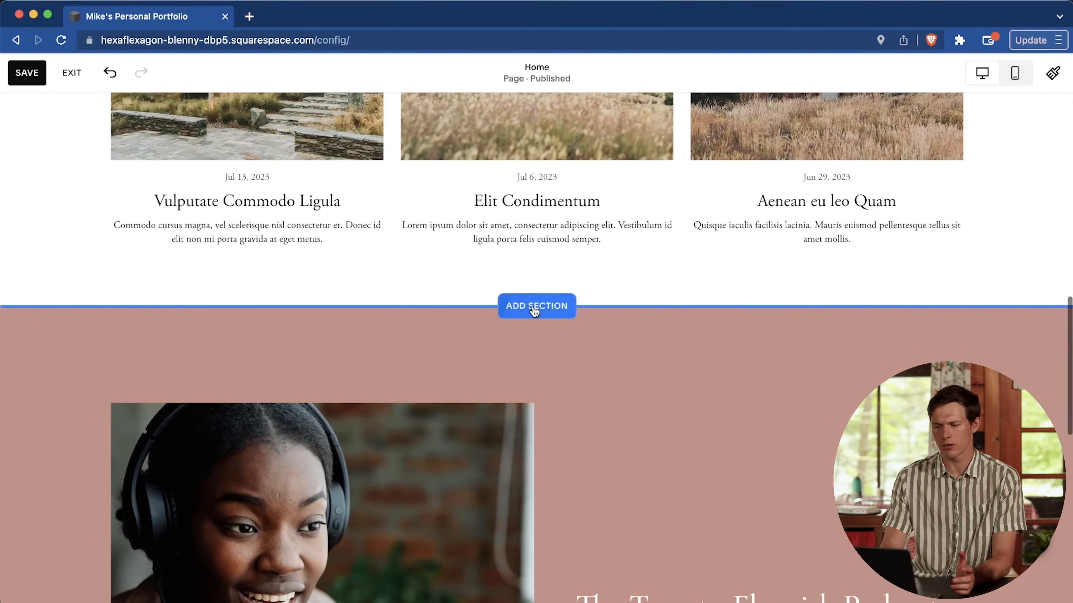
left_click(533, 308)
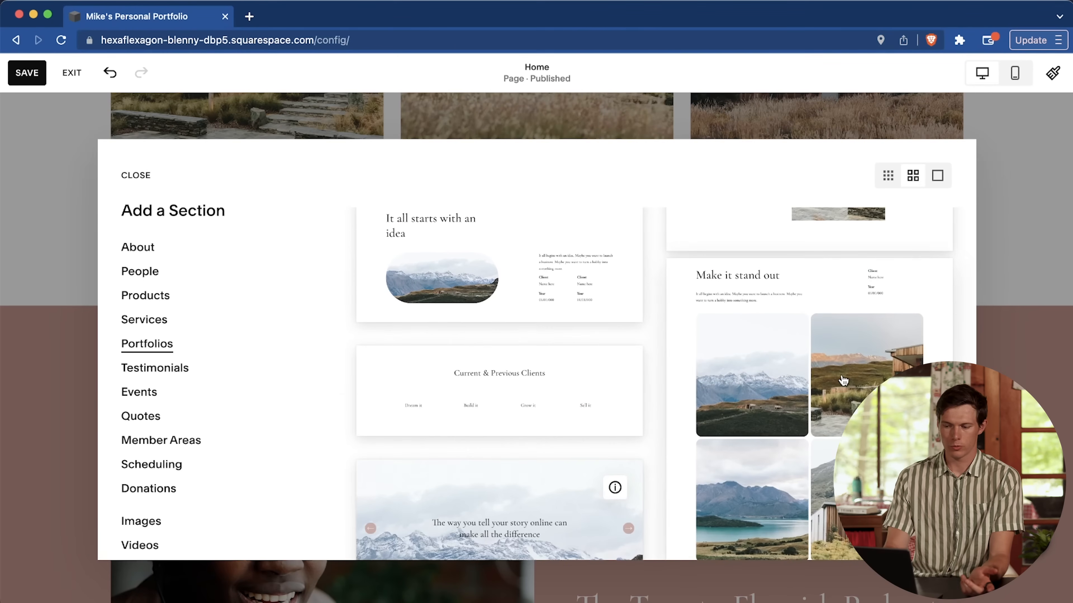
left_click(842, 376)
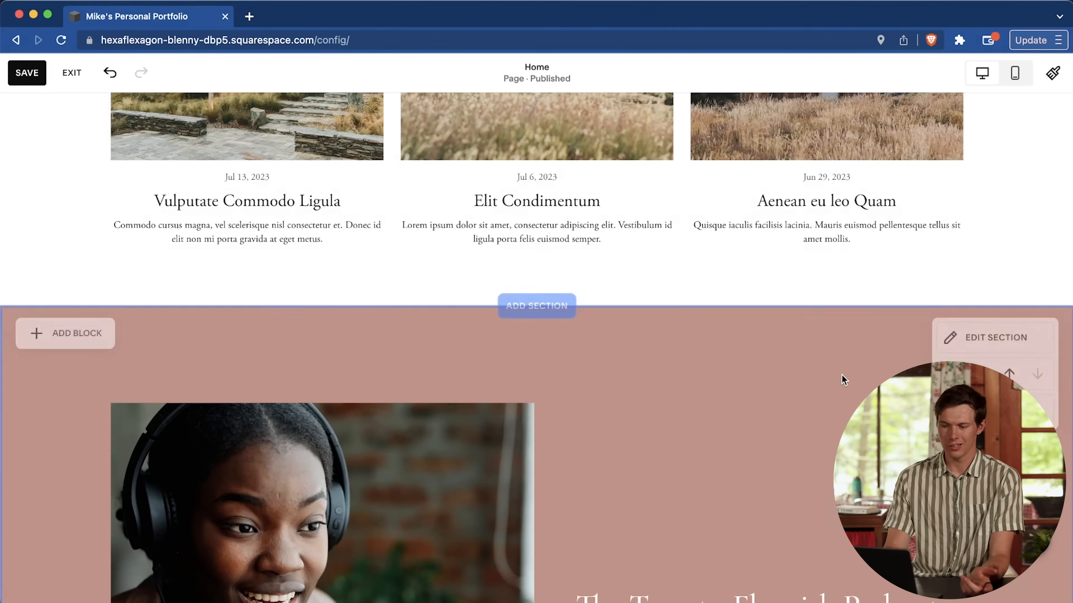
scroll(580, 332, "down", 10)
scroll(580, 332, "up", 17)
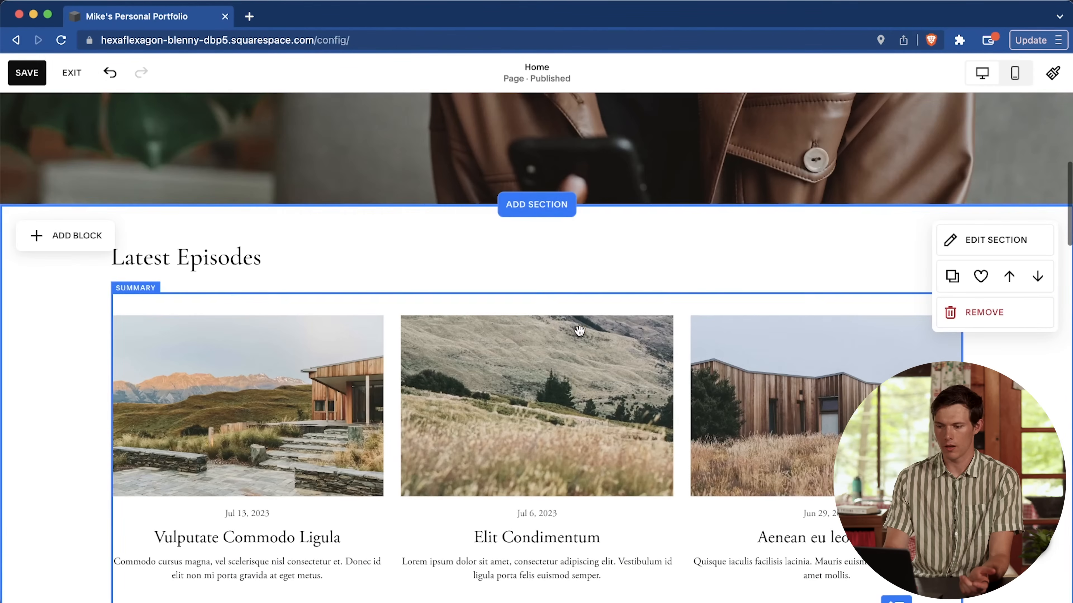
scroll(613, 448, "down", 8)
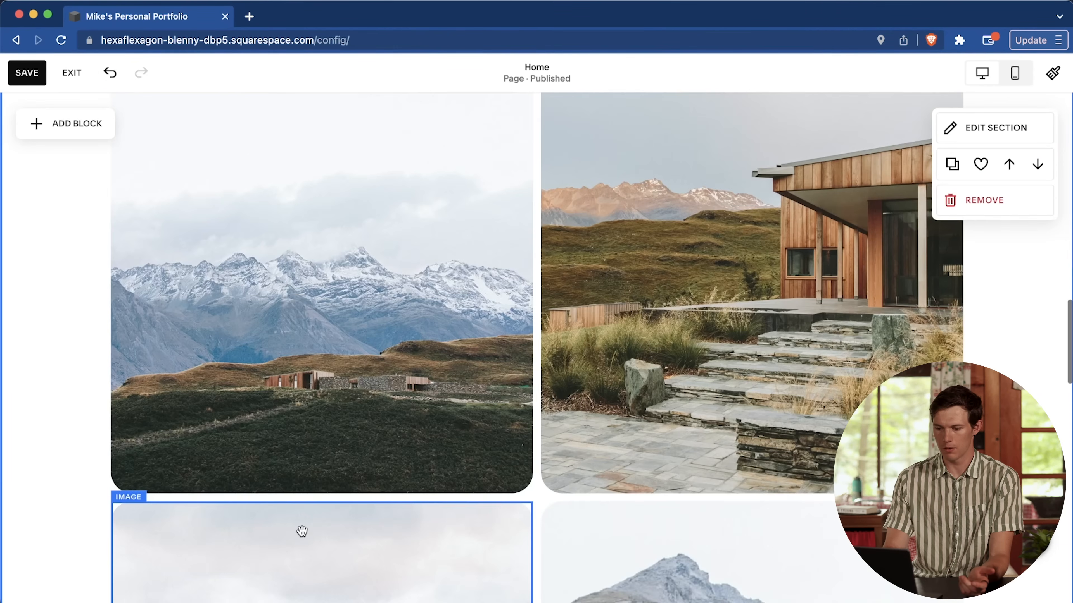
scroll(301, 531, "up", 20)
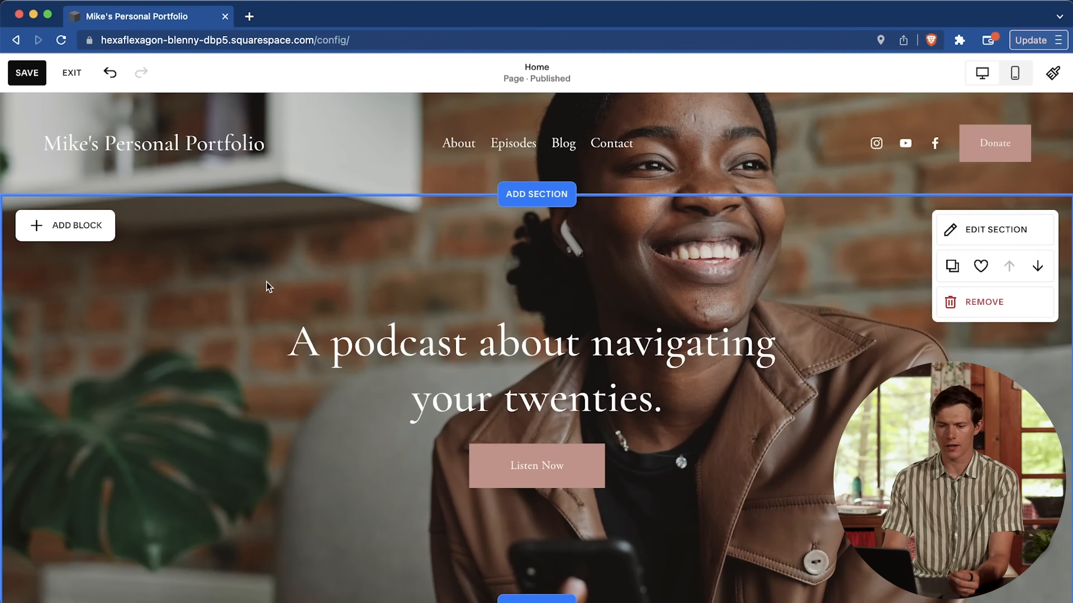
double_click(495, 362)
left_click_drag(668, 398, 320, 347)
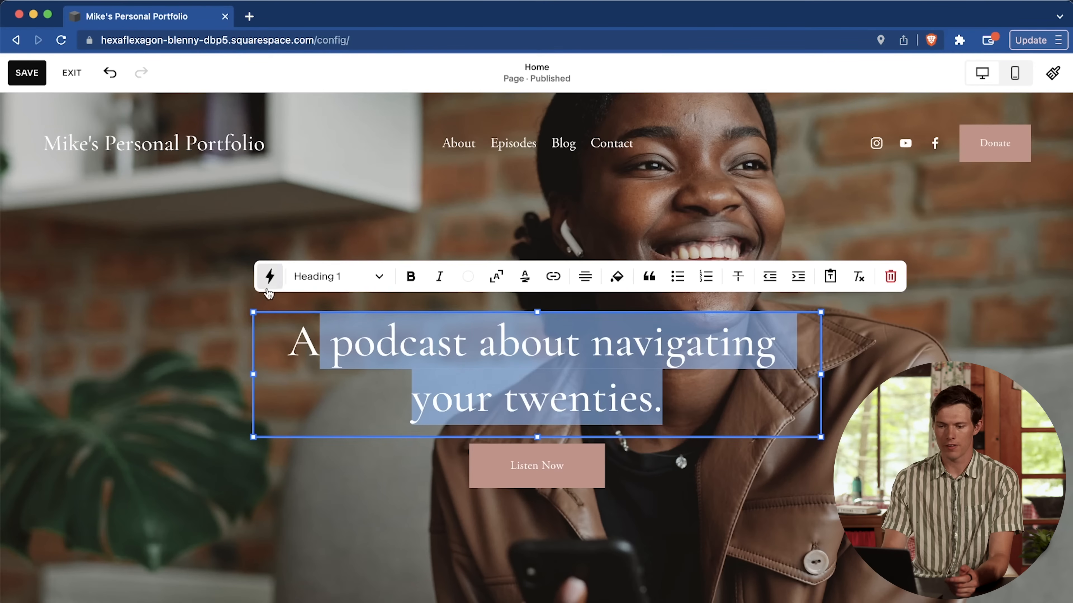
left_click(482, 471)
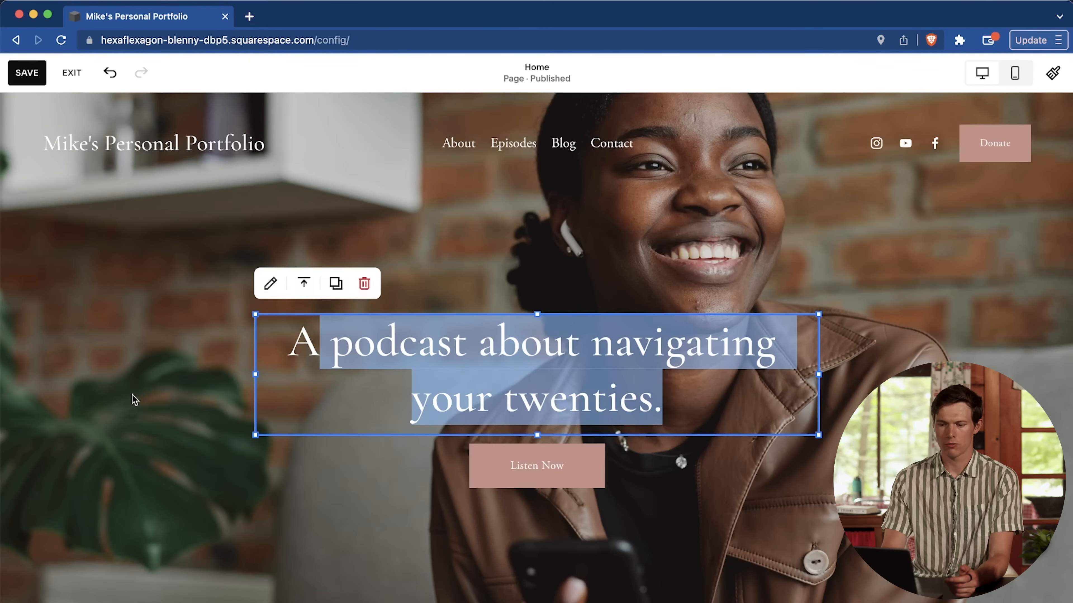
left_click(132, 395)
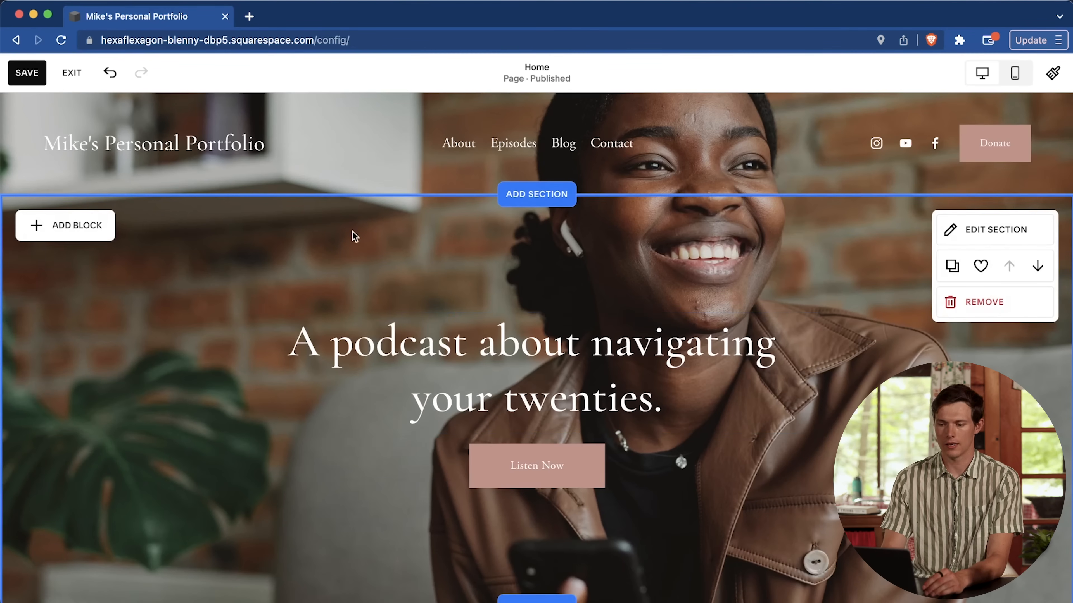
left_click(372, 372)
left_click(428, 358)
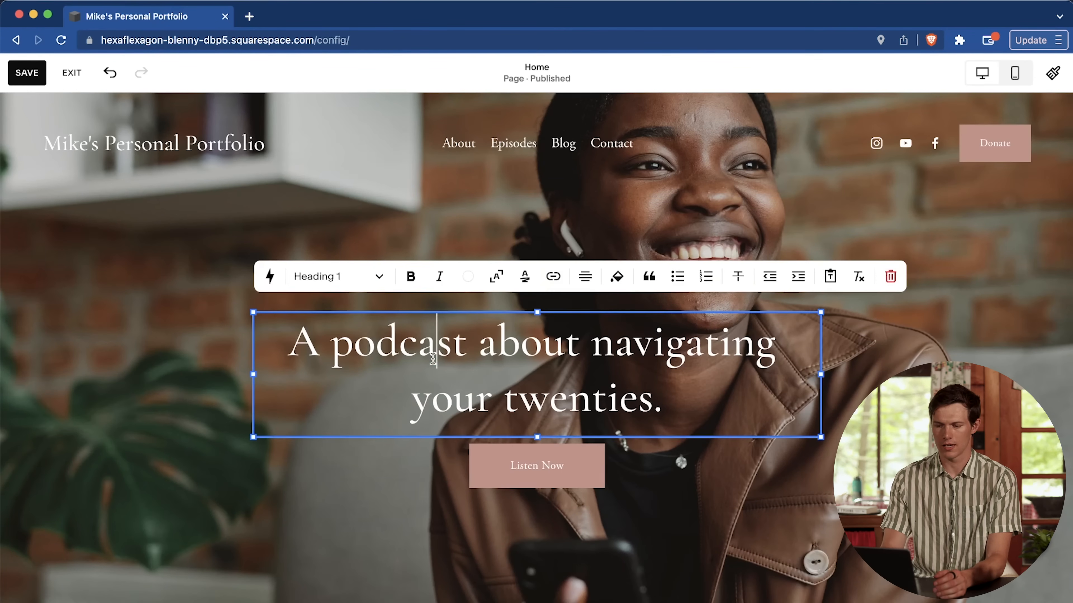
left_click(176, 364)
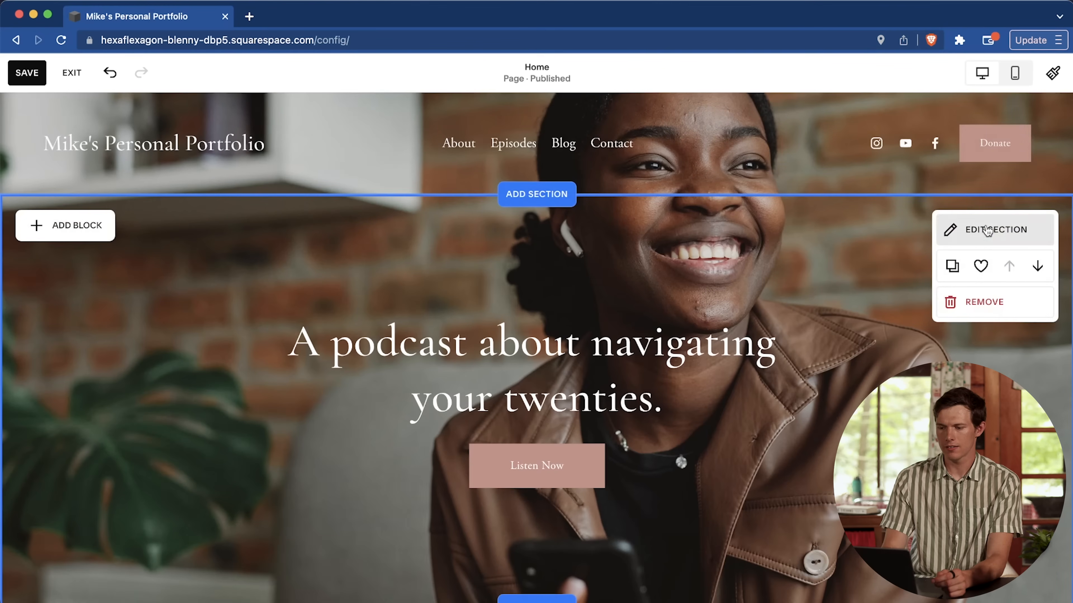
Step: Replace the hero section's background image with IMG_3207.jpg and move its focal point up to the image's upper edge
left_click(992, 229)
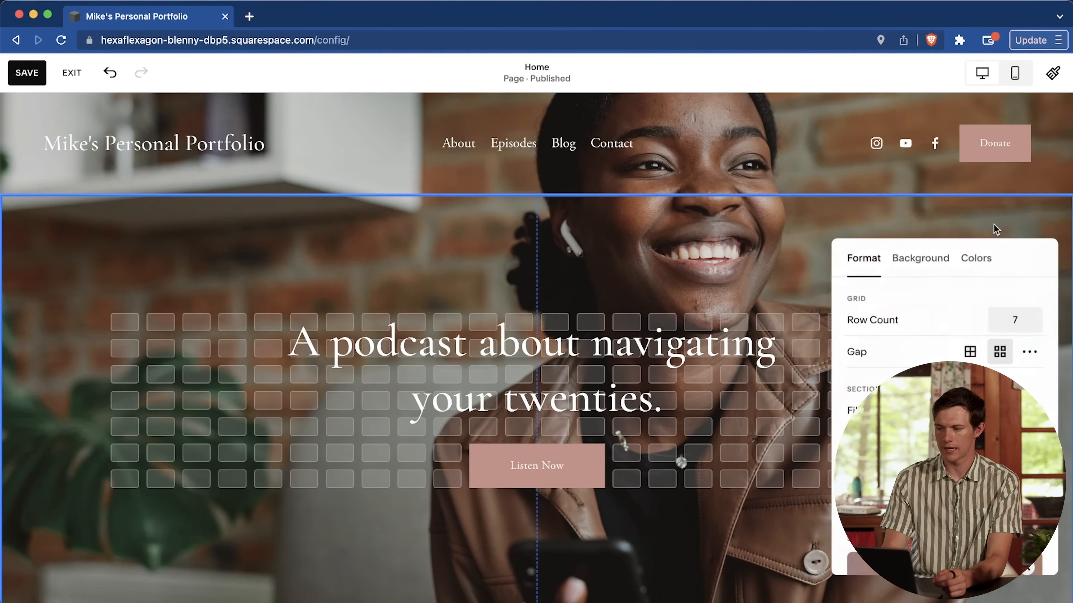
left_click(921, 263)
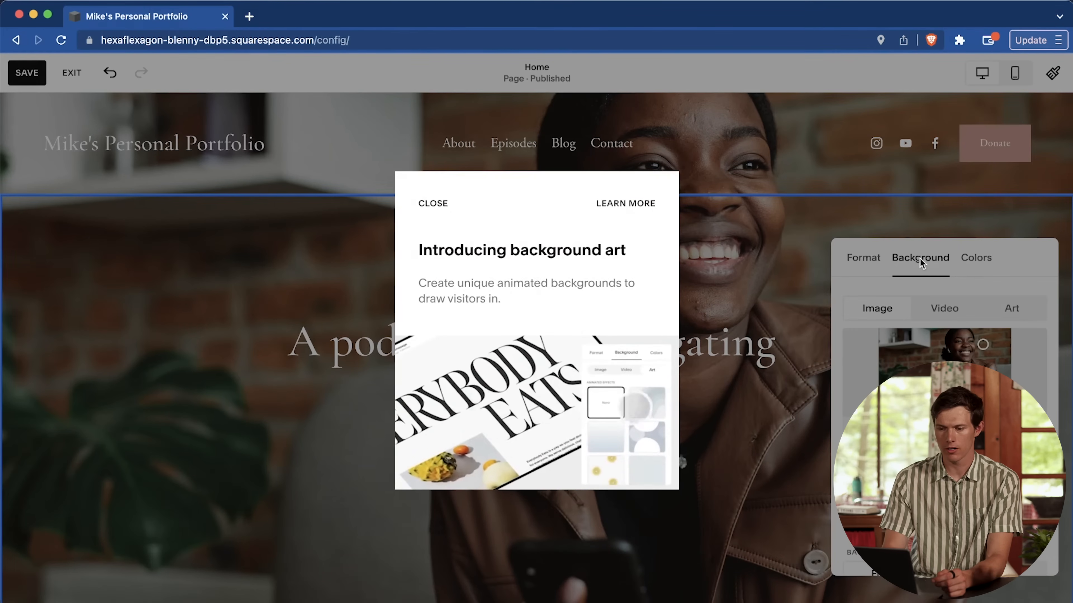
left_click(433, 204)
left_click(896, 451)
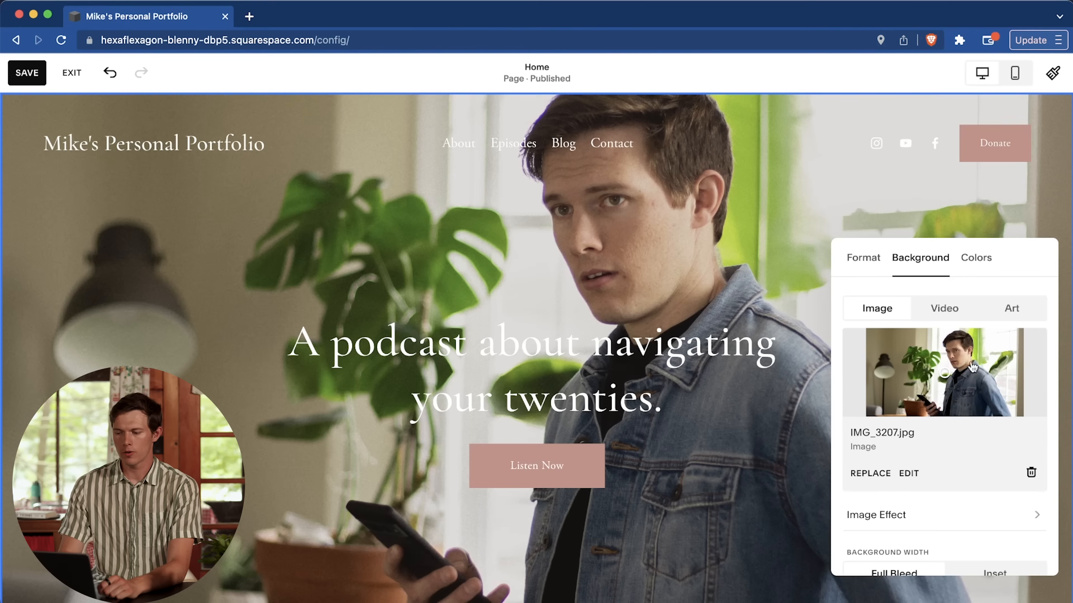
left_click_drag(971, 367, 979, 341)
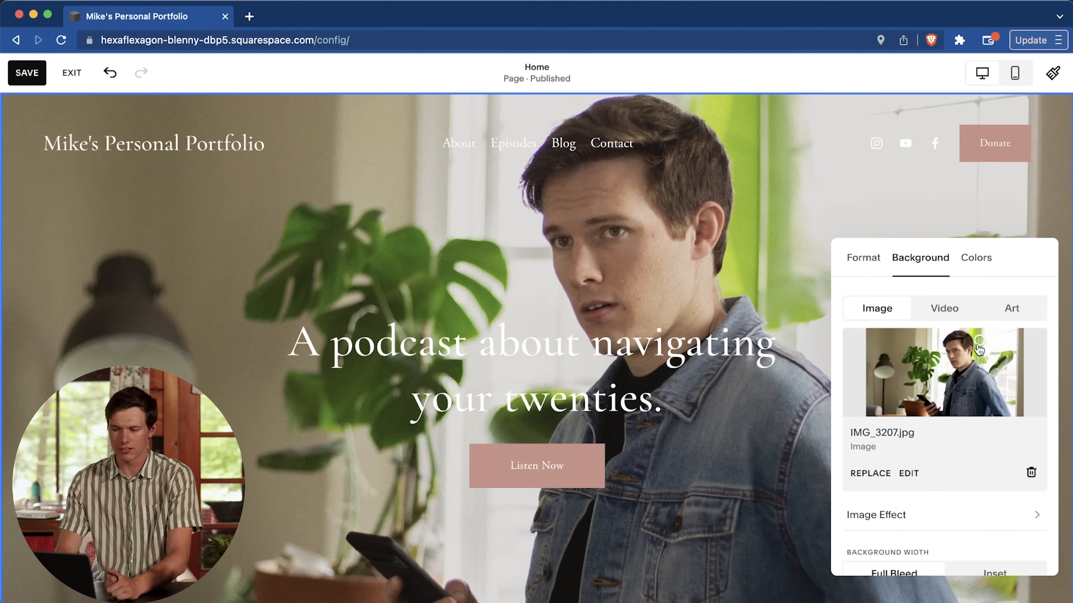
left_click_drag(978, 342, 994, 328)
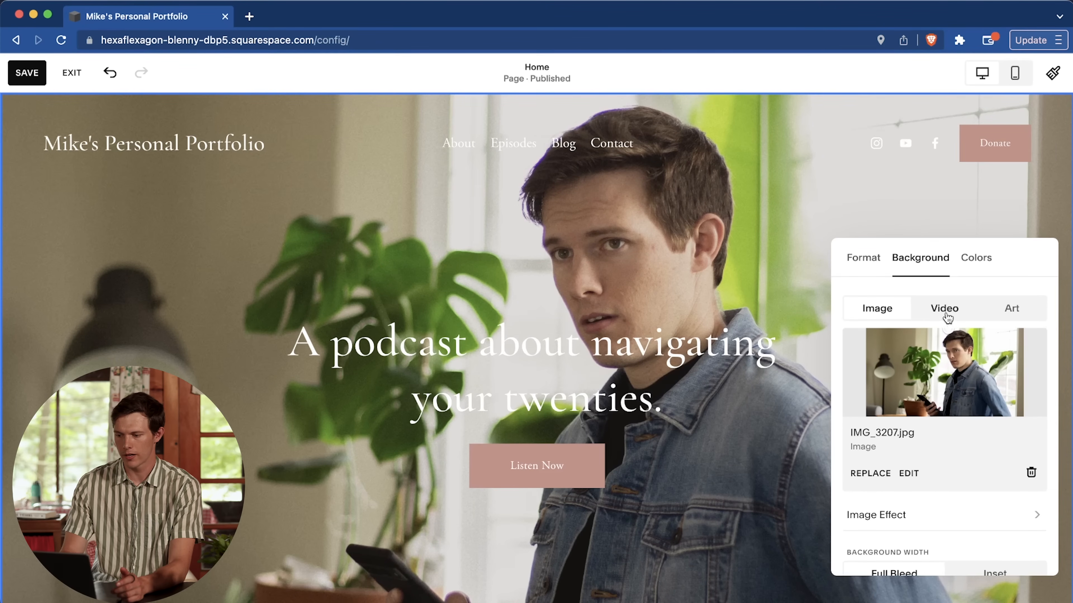
Step: Open the hero background image in the image editor and examine its adjustment and crop tools
left_click(908, 475)
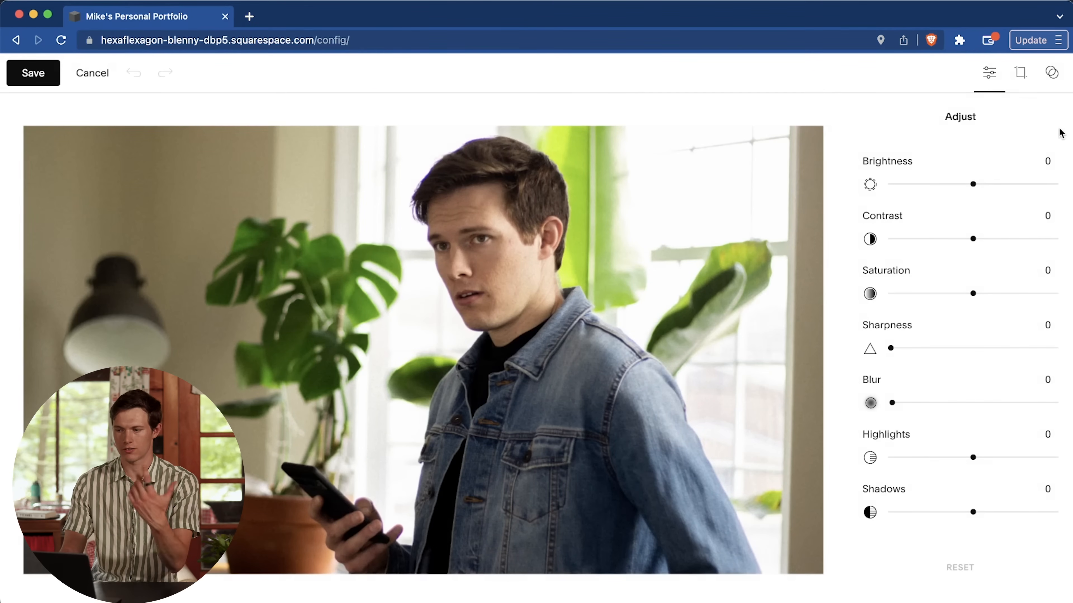
left_click(1020, 74)
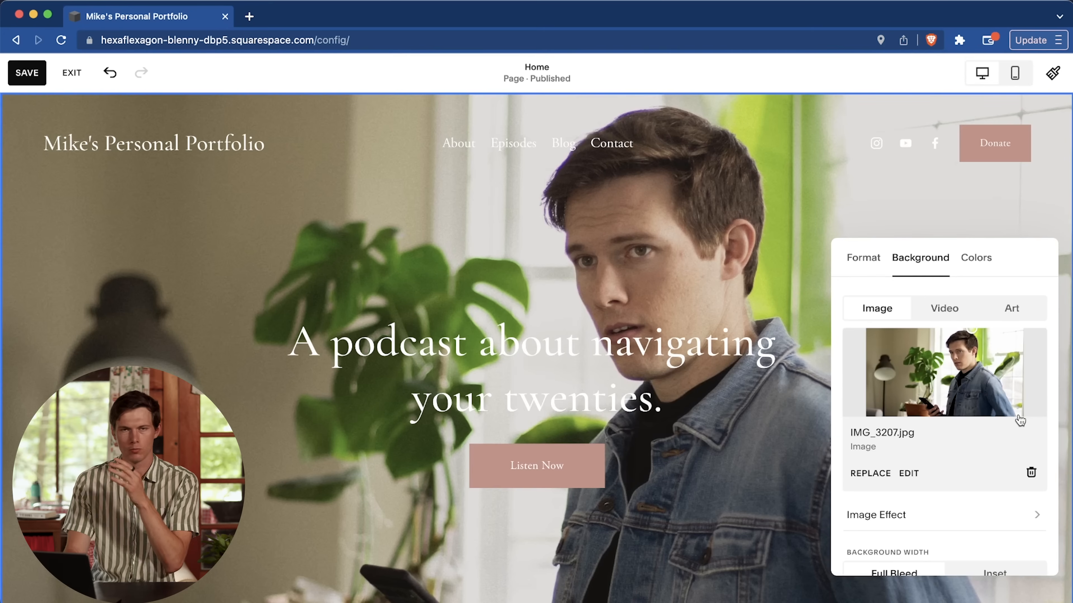
Step: Shift the hero heading block into the left half of the section and narrow it to clear the man's face
left_click(573, 347)
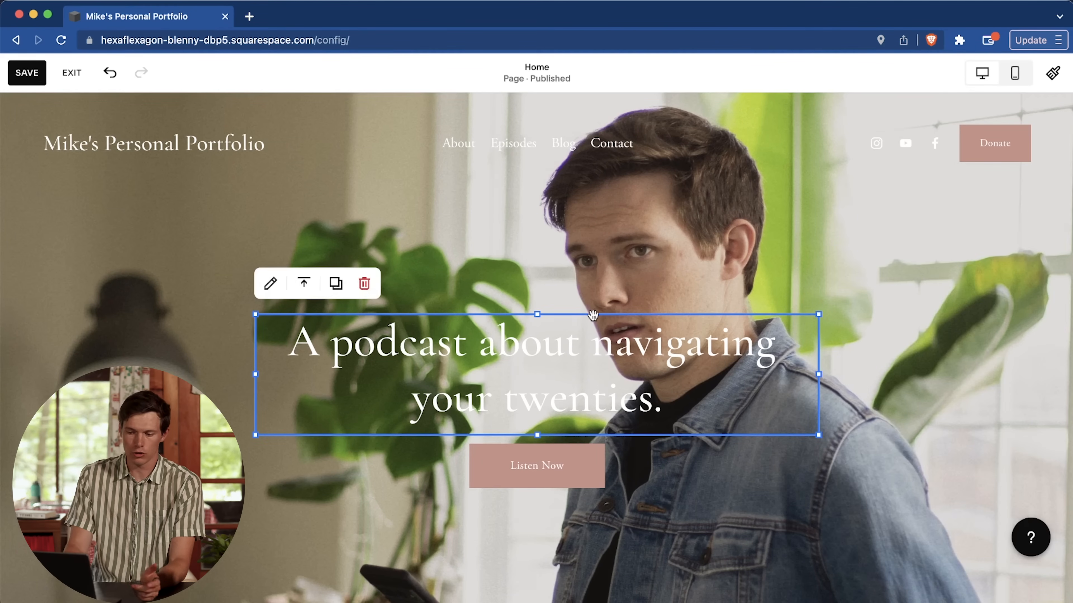
left_click_drag(594, 316, 450, 294)
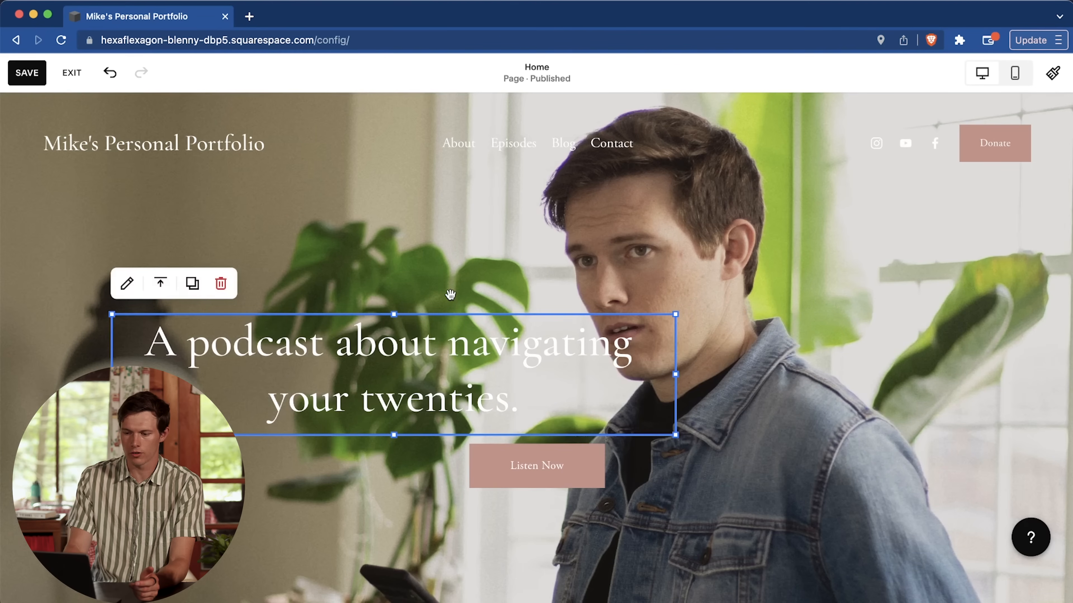
left_click_drag(674, 375, 533, 375)
Step: Replace the hero heading's text with the site owner's full name and center the Listen Now button beneath it
left_click(366, 348)
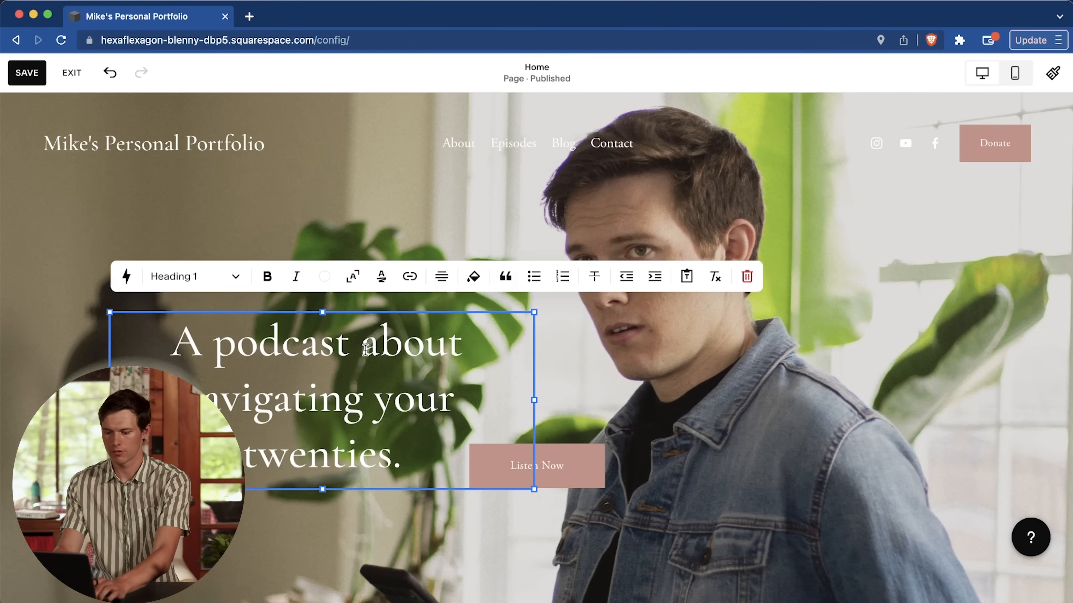
key("super+a")
type("Mike O")
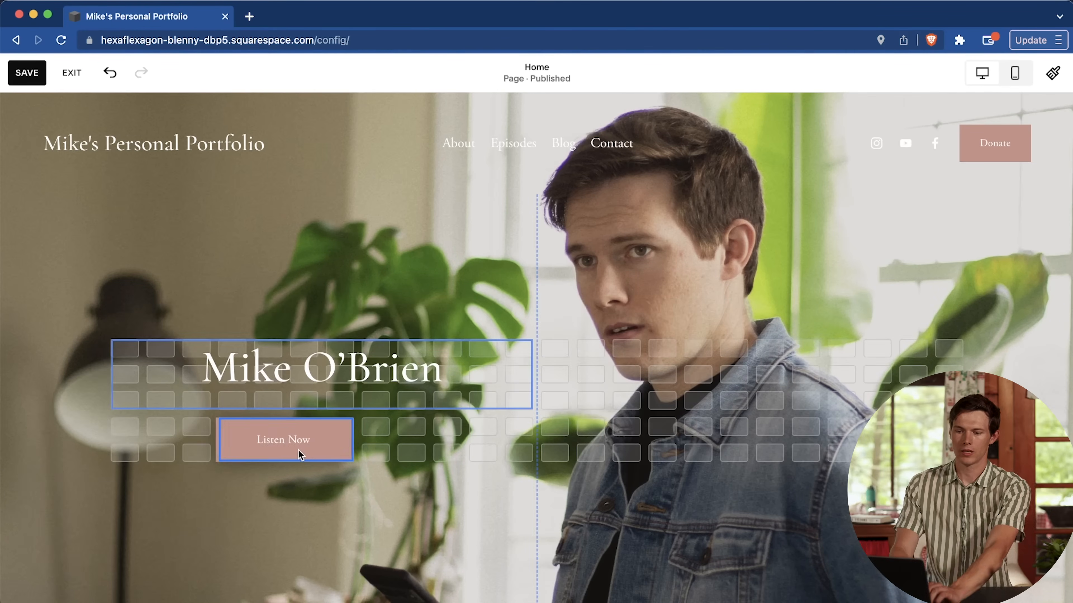
left_click_drag(298, 450, 307, 446)
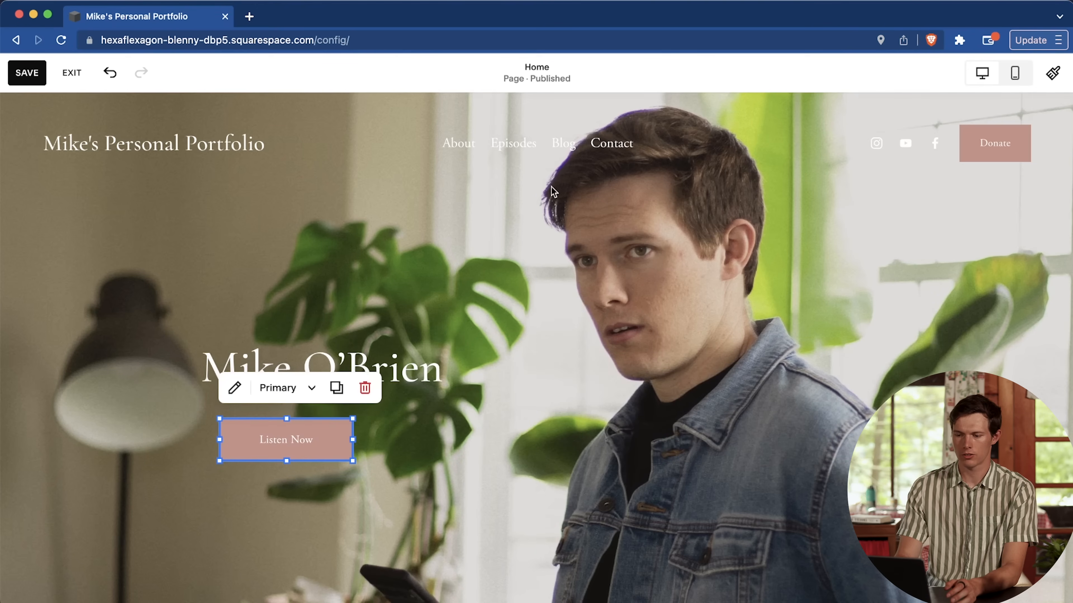
left_click_drag(321, 441, 339, 433)
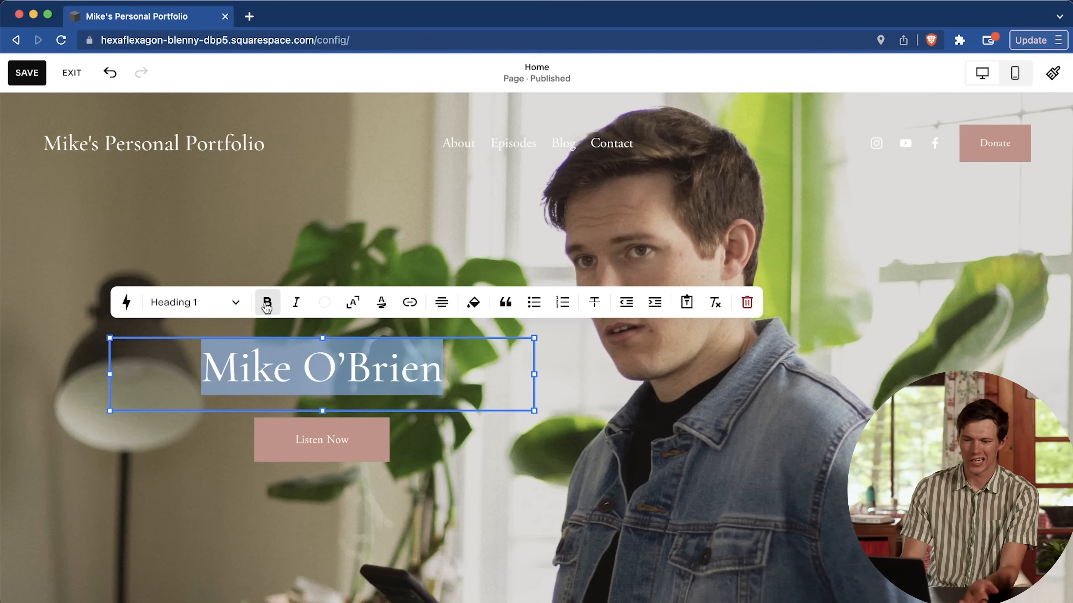
Step: Make the name heading bold and scale its text to fill the width of its block
left_click(268, 305)
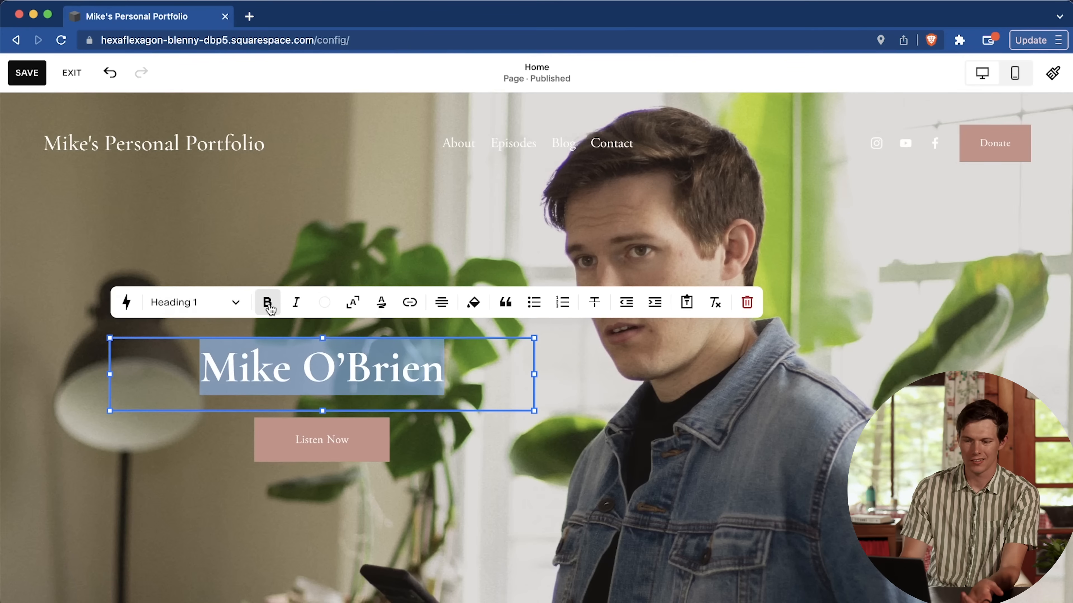
left_click(358, 305)
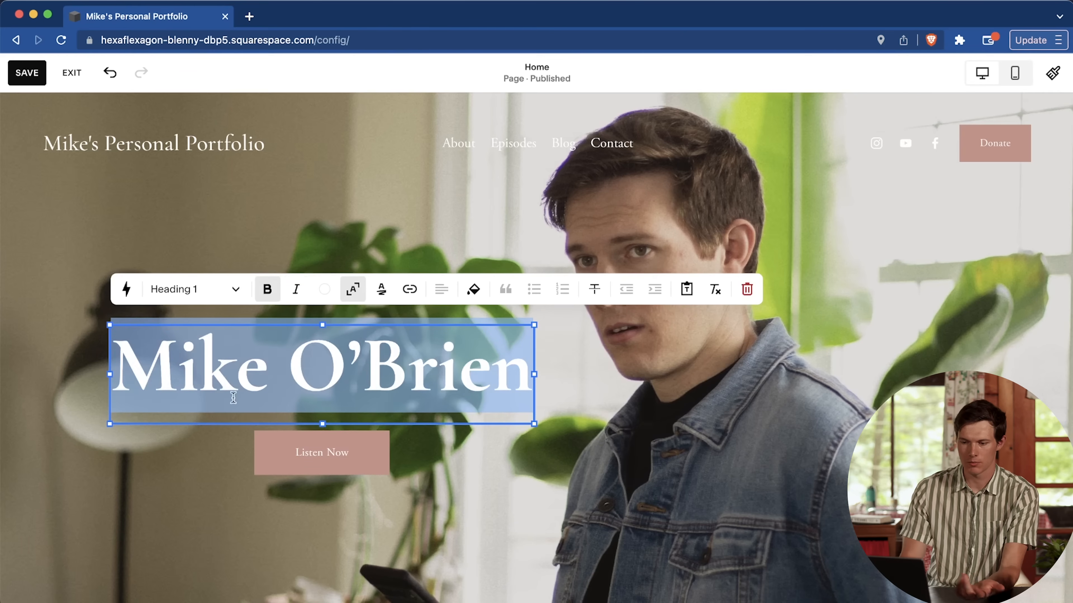
Step: Underline the name heading with a pink text highlight and check the highlight's palette color options
left_click(381, 290)
left_click(382, 291)
left_click(382, 290)
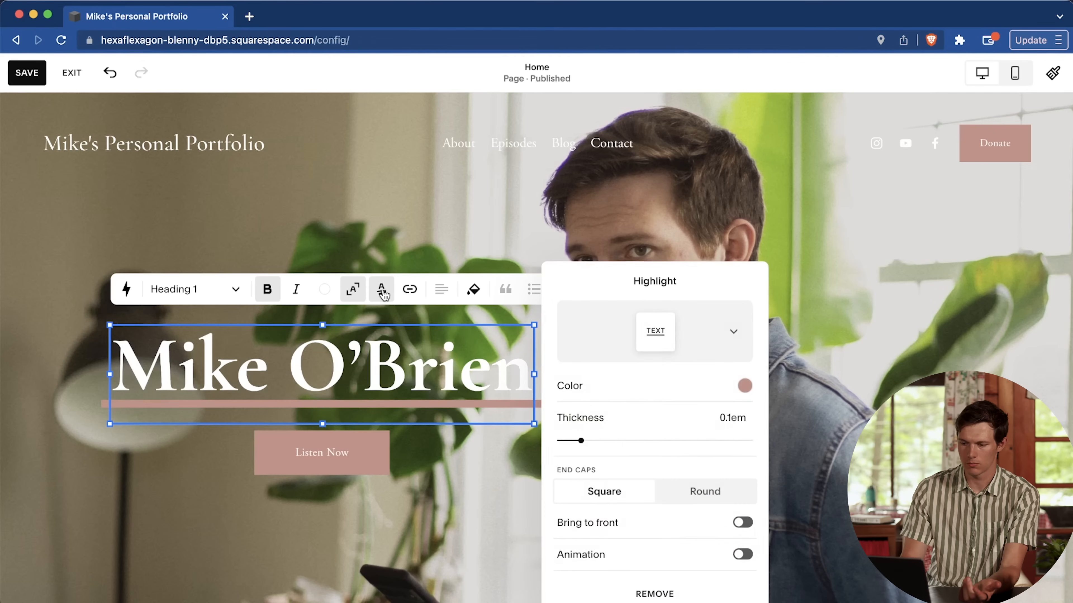
left_click(744, 386)
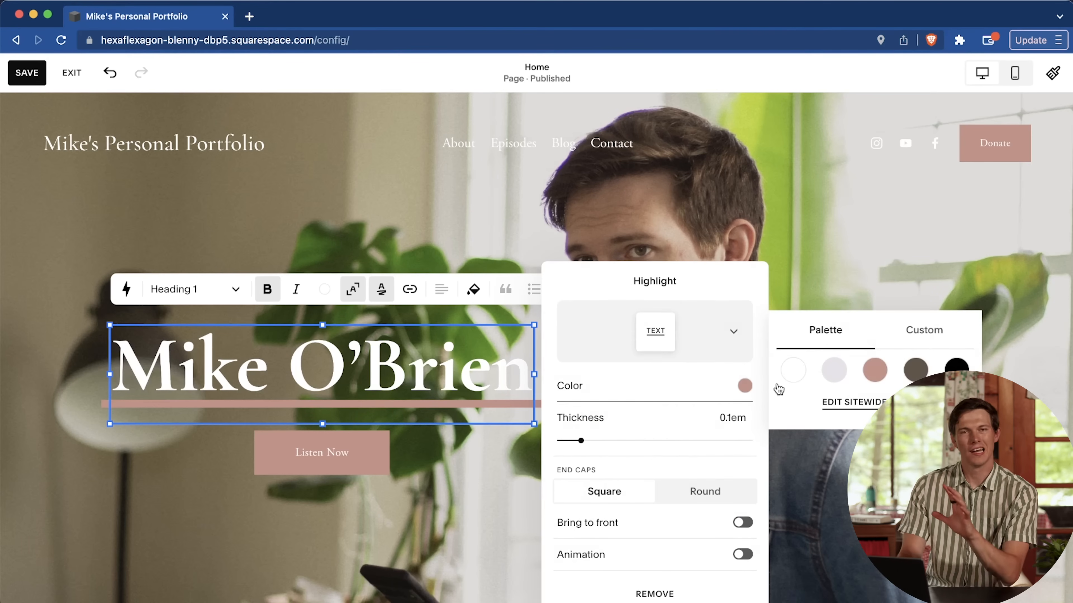
left_click(849, 256)
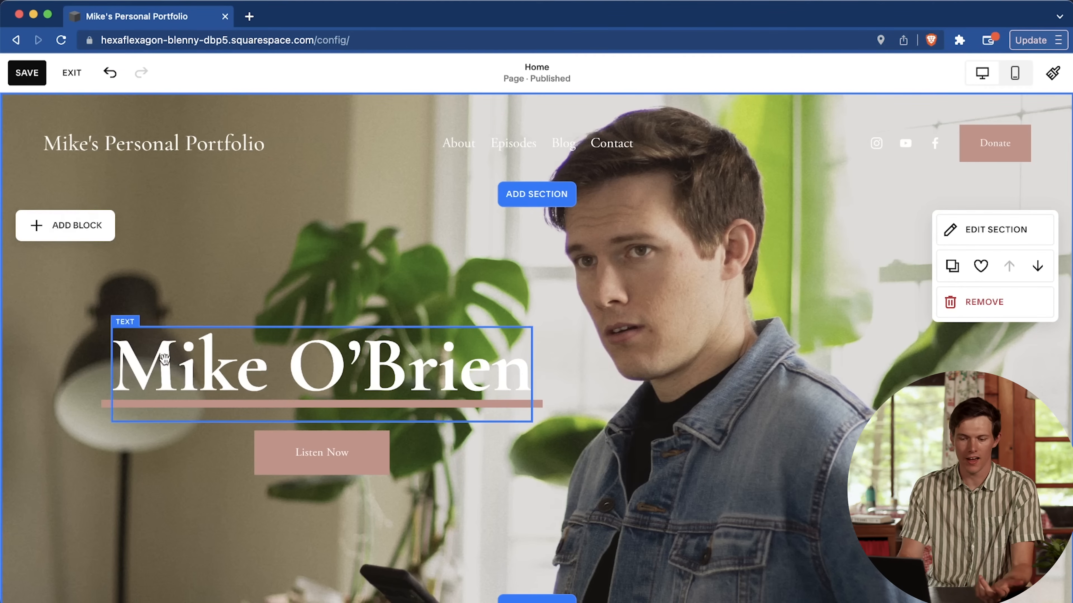
Step: Add a text block beneath the name heading reading "YouTuber & Marketing Consultant"
left_click(85, 227)
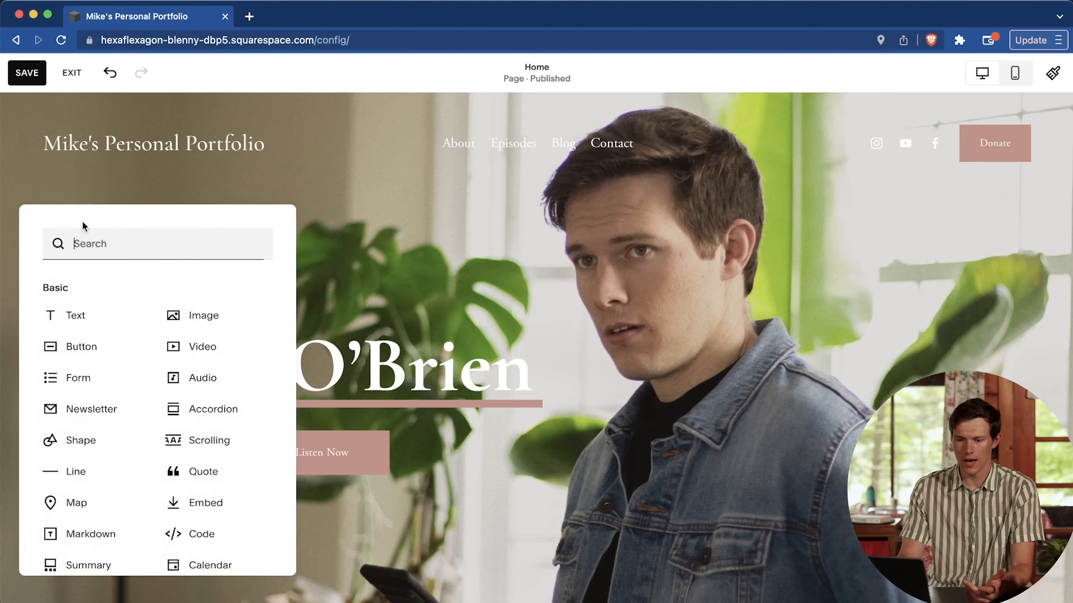
left_click(103, 321)
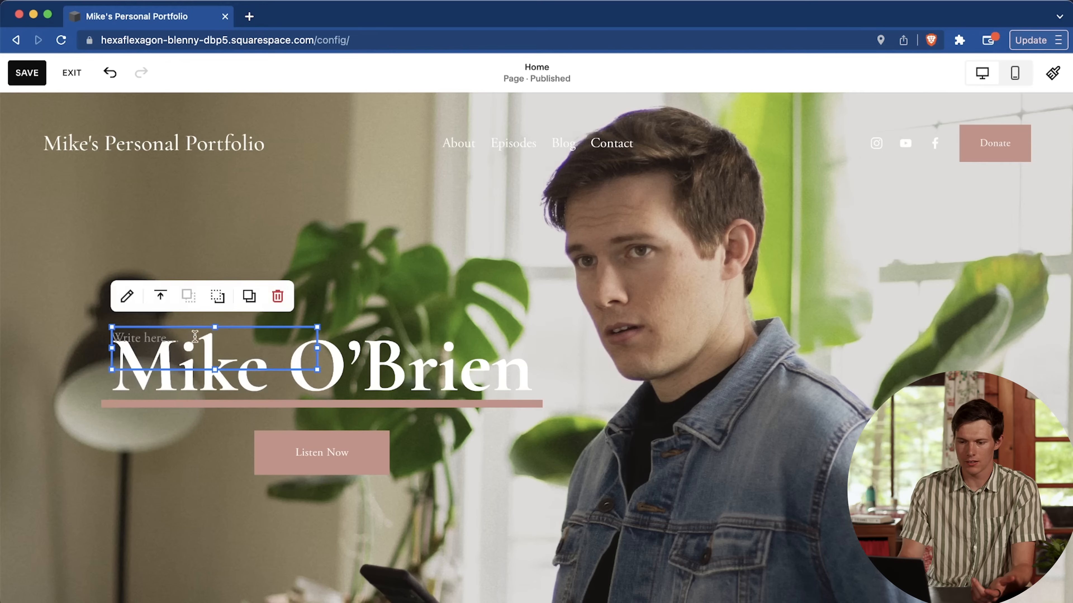
left_click_drag(149, 330, 230, 422)
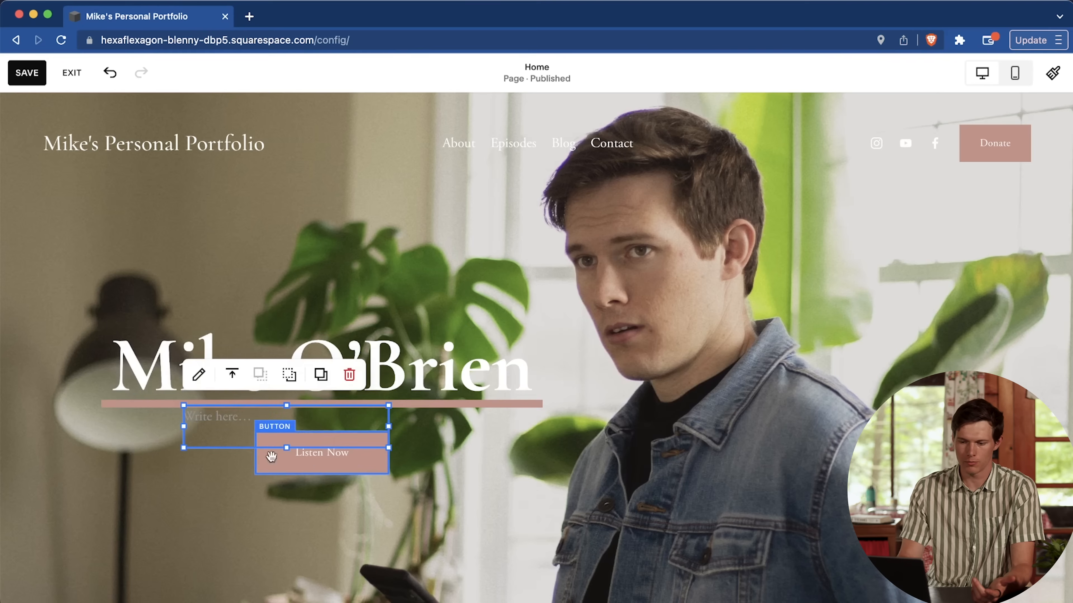
Step: Link the Listen Now button to the press e-mail address with the subject "Inquiry from Website" and relabel it "Contact Me"
left_click(308, 467)
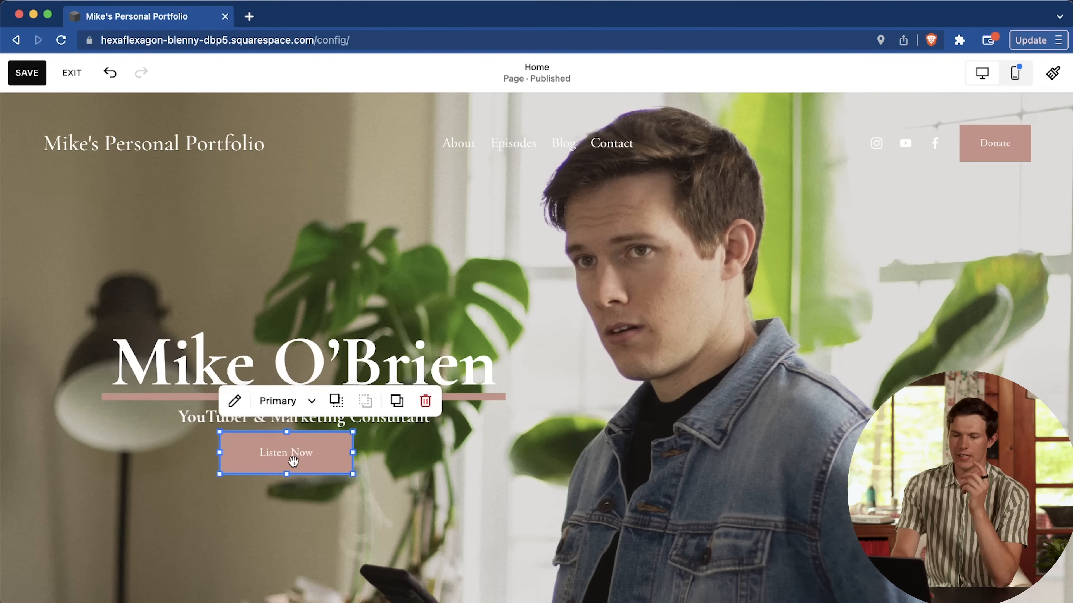
left_click(231, 400)
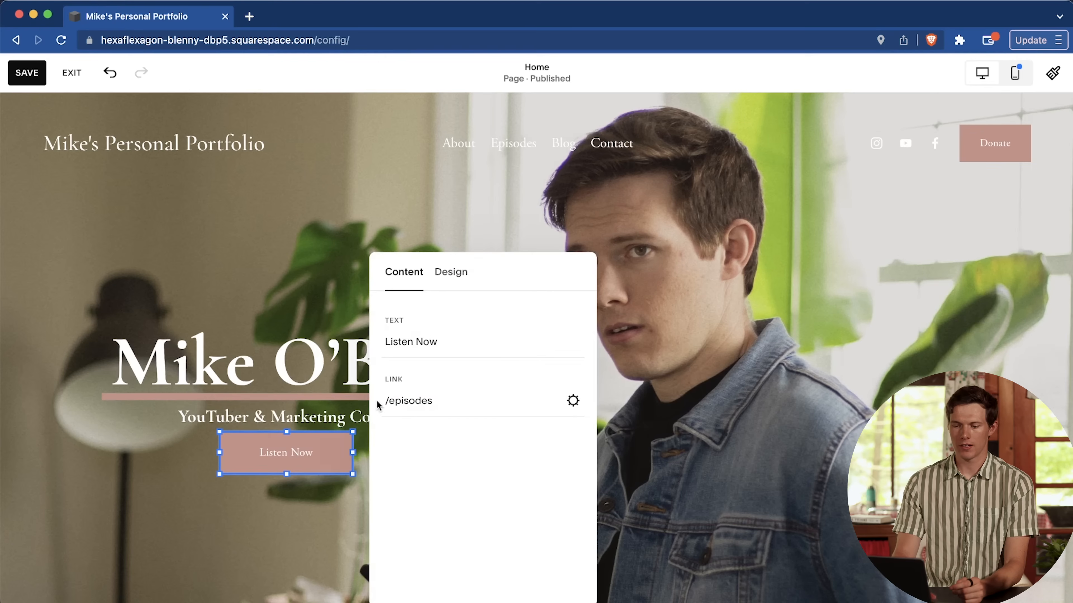
left_click_drag(442, 349, 364, 336)
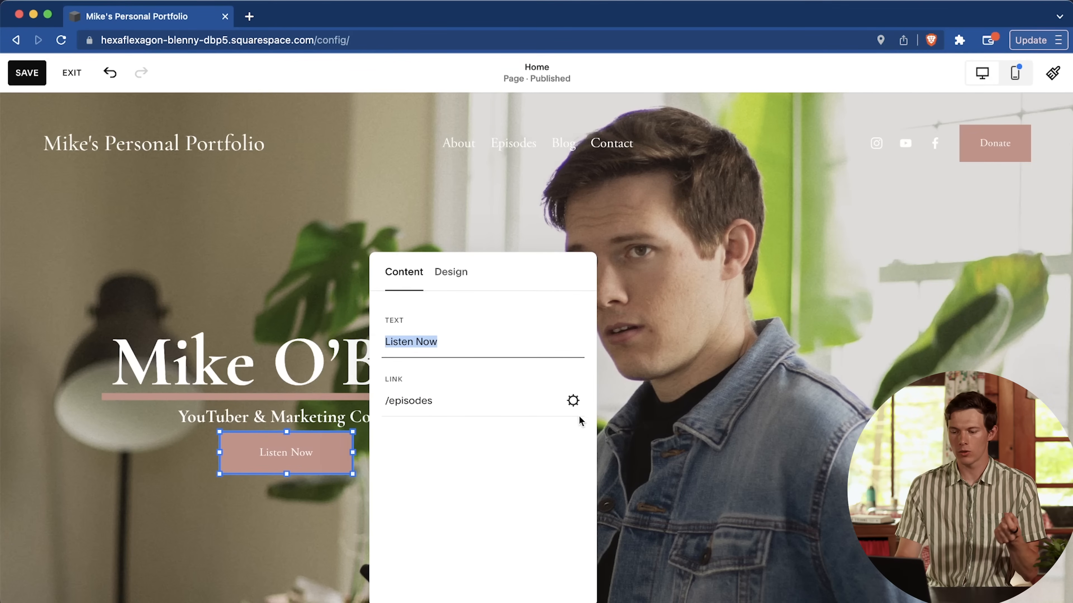
left_click(572, 406)
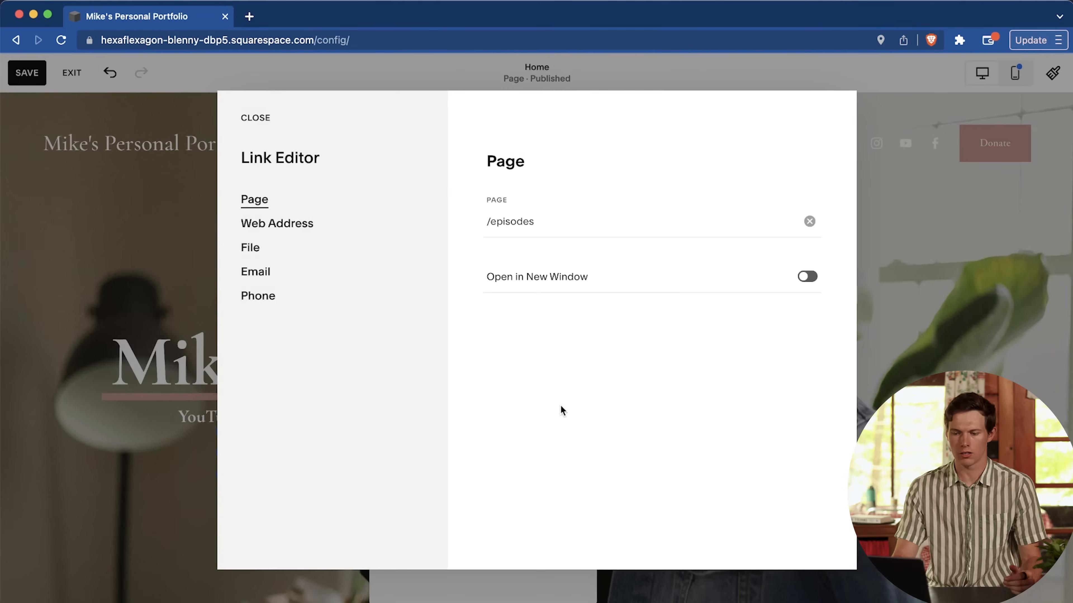
left_click(257, 280)
left_click(558, 220)
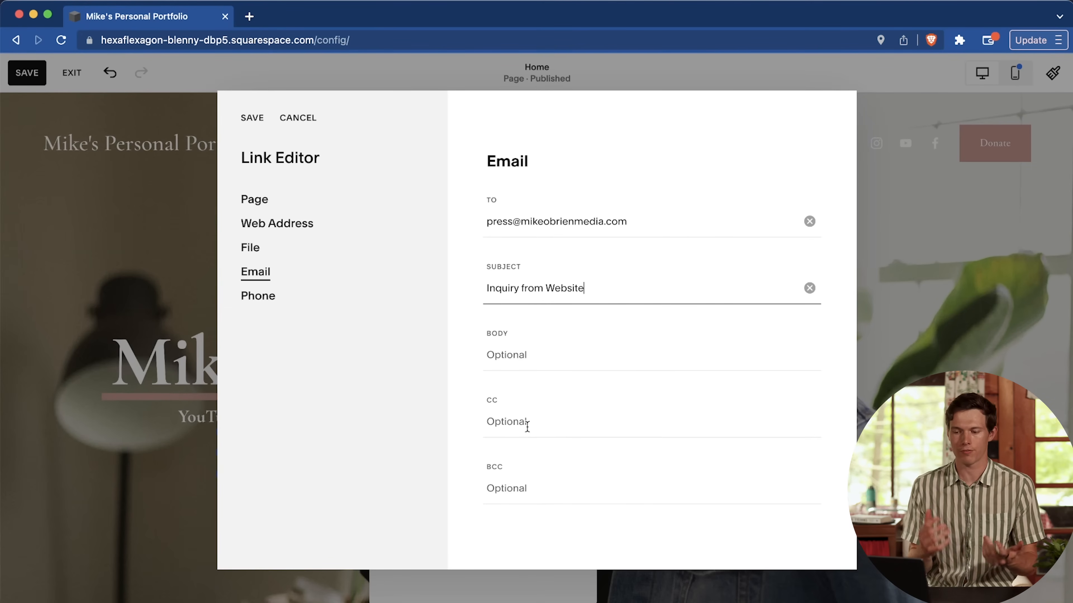
left_click(252, 118)
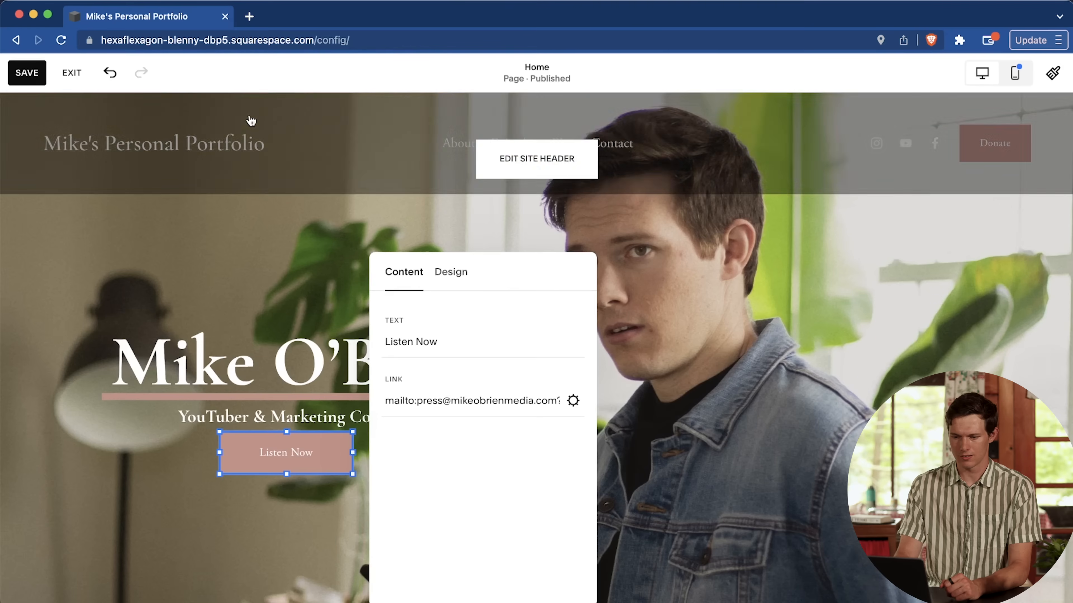
left_click_drag(440, 343, 279, 347)
type("Contact Me")
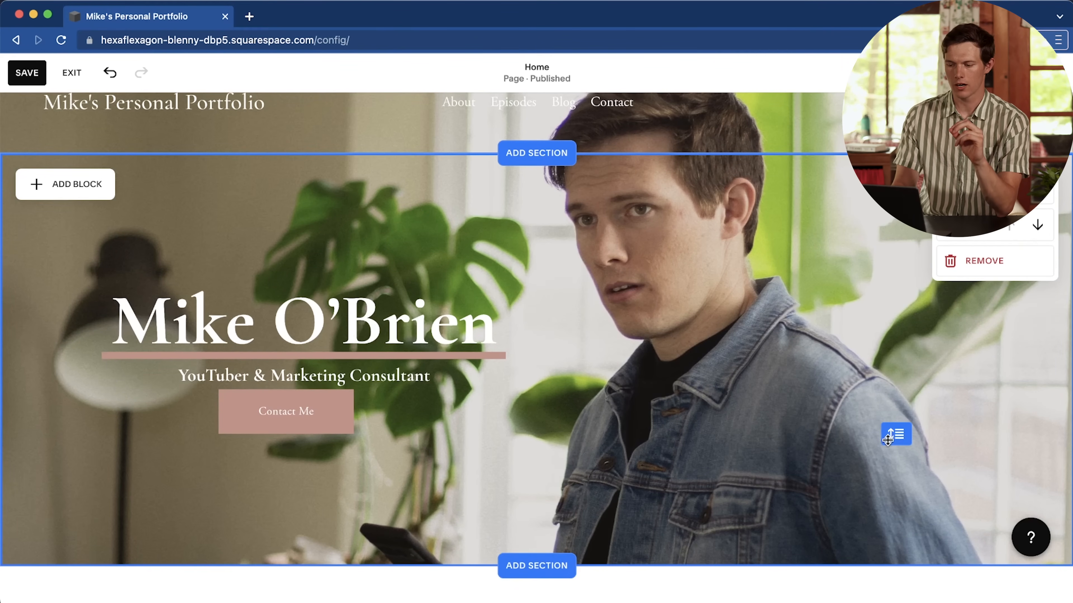
Step: Make the hero section taller and center the enlarged subtitle and the Contact Me button beneath the name heading with more spacing
left_click_drag(891, 434, 900, 496)
left_click_drag(292, 396, 294, 447)
left_click_drag(295, 371, 295, 370)
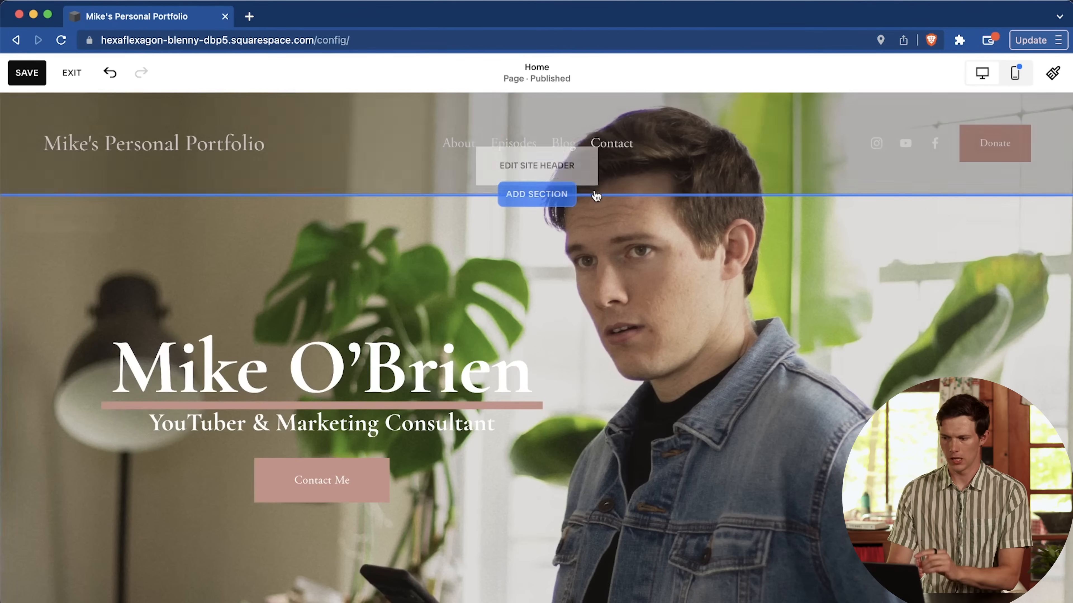
Step: Save the home page and look over the sections below the hero
left_click(29, 74)
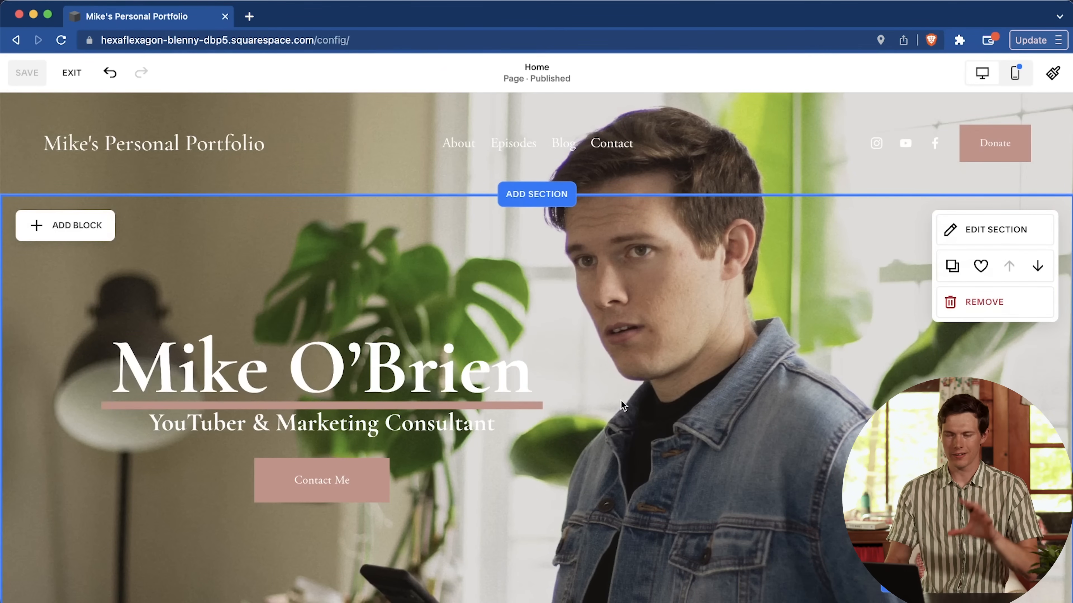
scroll(763, 402, "down", 10)
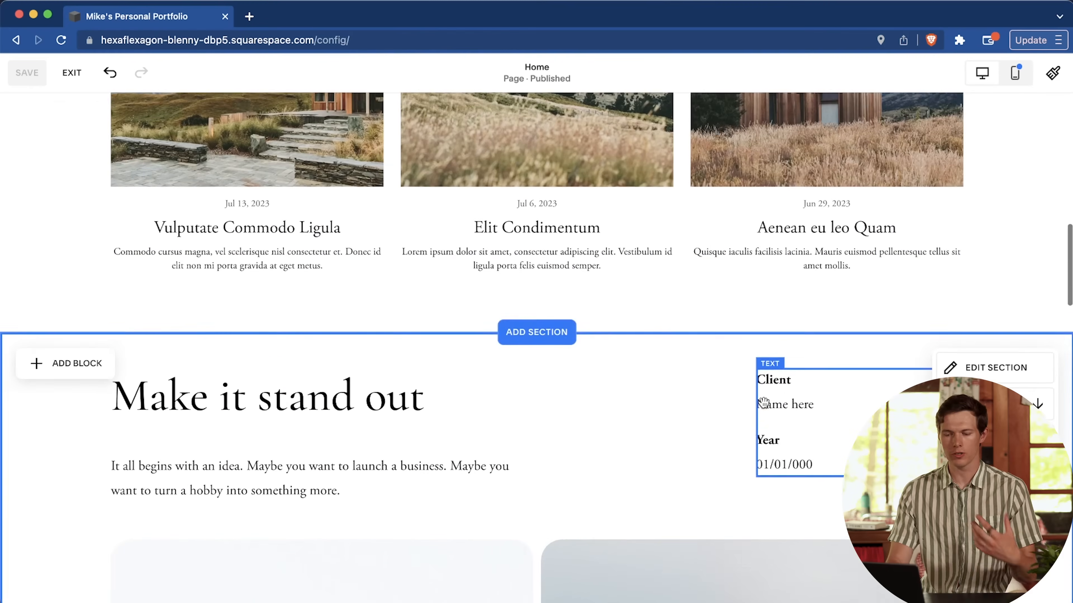
scroll(763, 402, "up", 10)
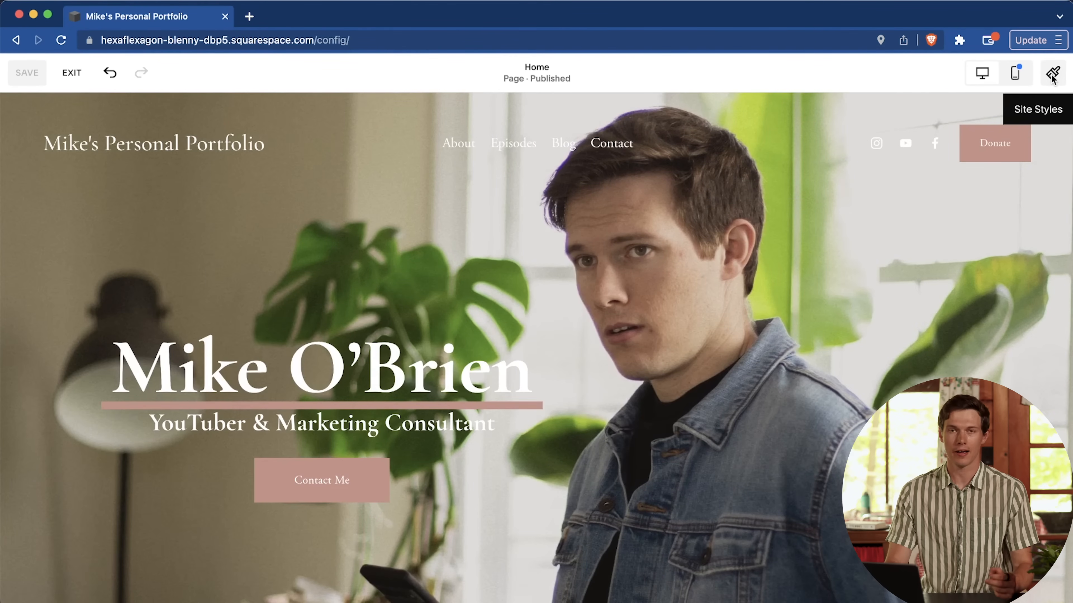
Step: Open the site-wide color palette editor in Site Styles and look through the preset palettes
left_click(1053, 75)
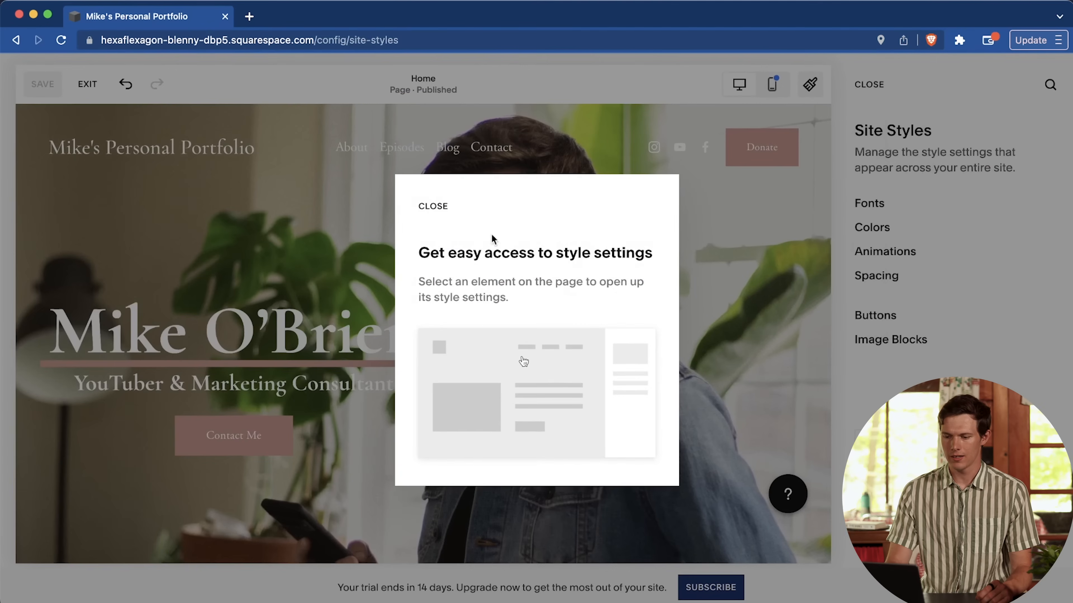
left_click(430, 214)
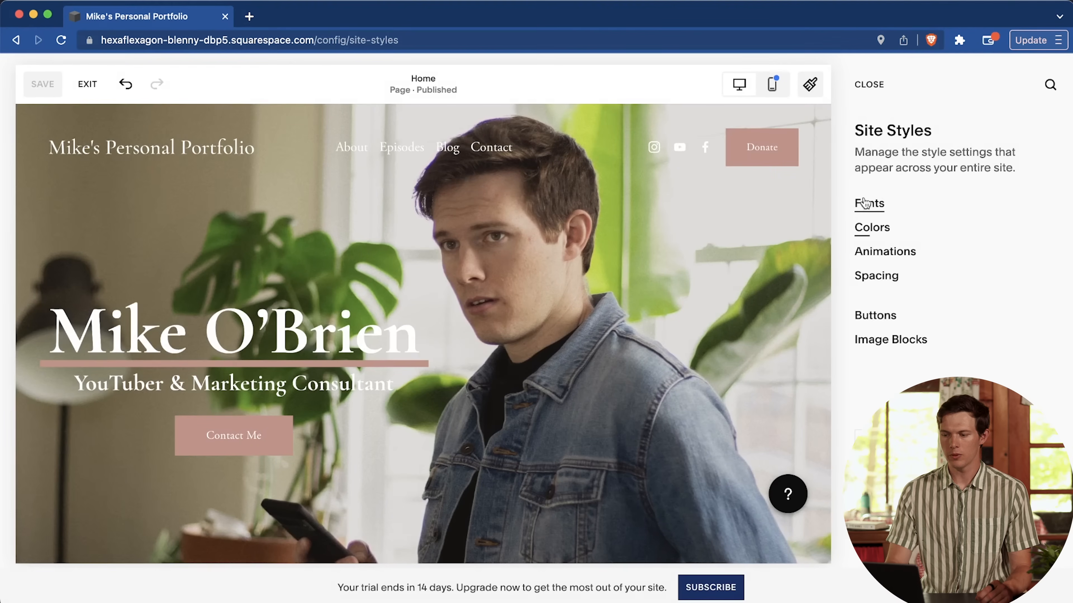
left_click(871, 228)
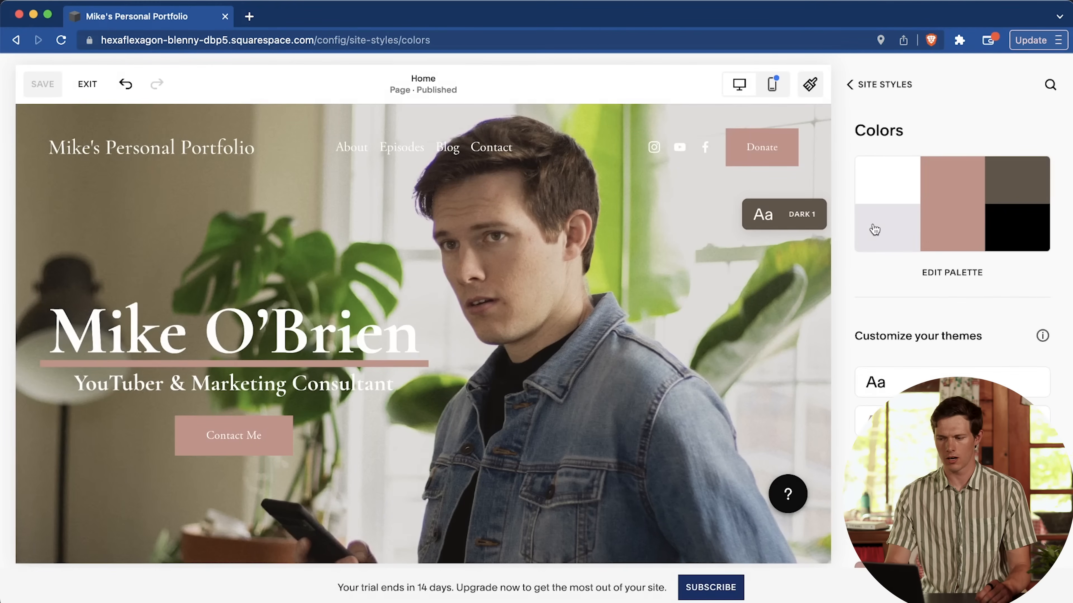
left_click(952, 274)
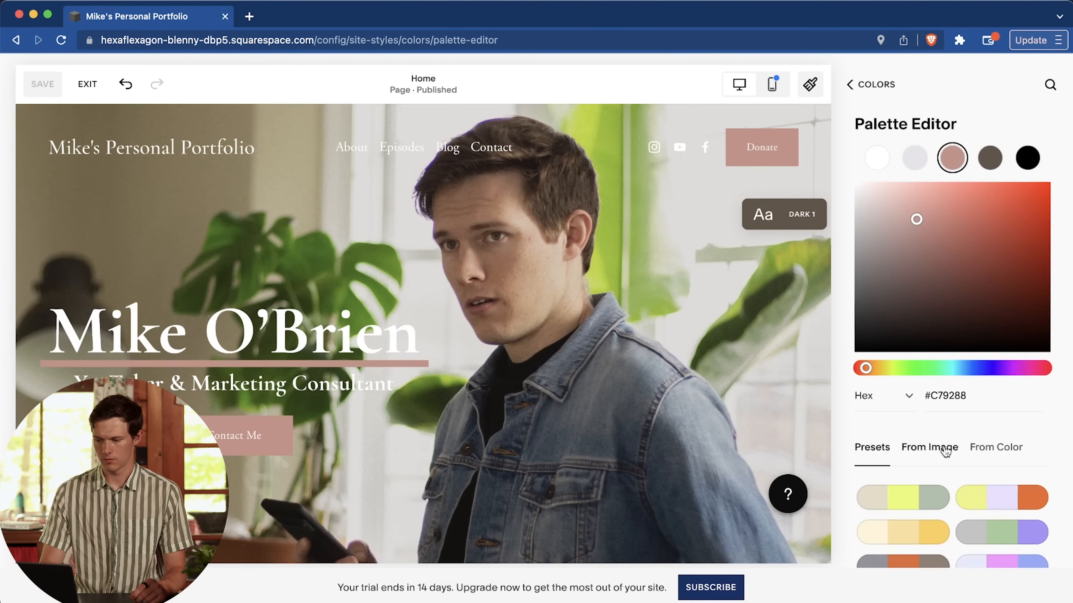
scroll(929, 450, "down", 5)
scroll(945, 451, "down", 3)
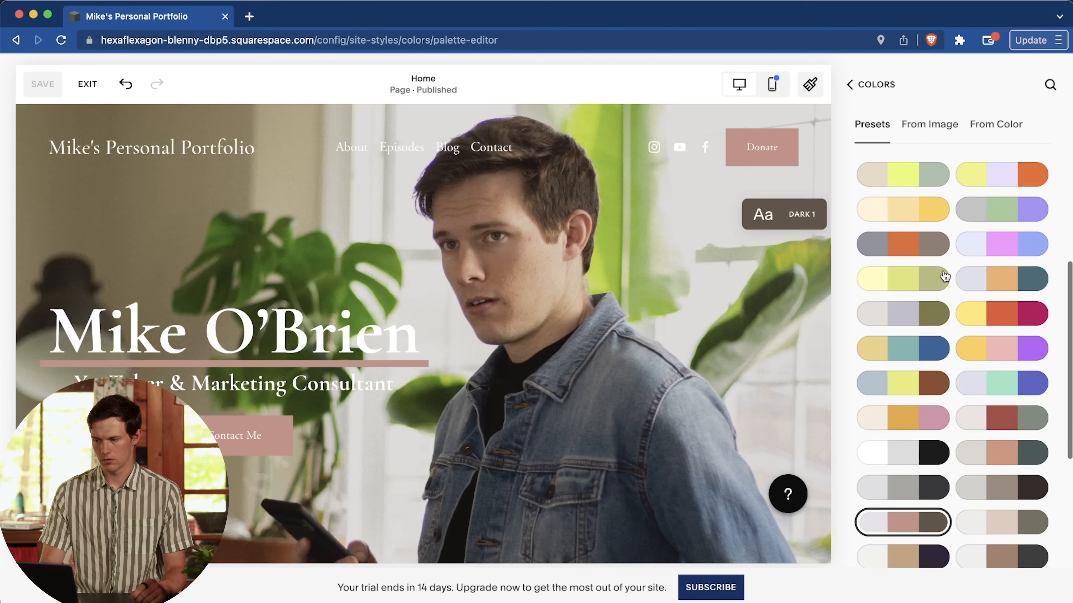
Step: Generate the site's color palette from the photo used as the hero background
left_click(922, 126)
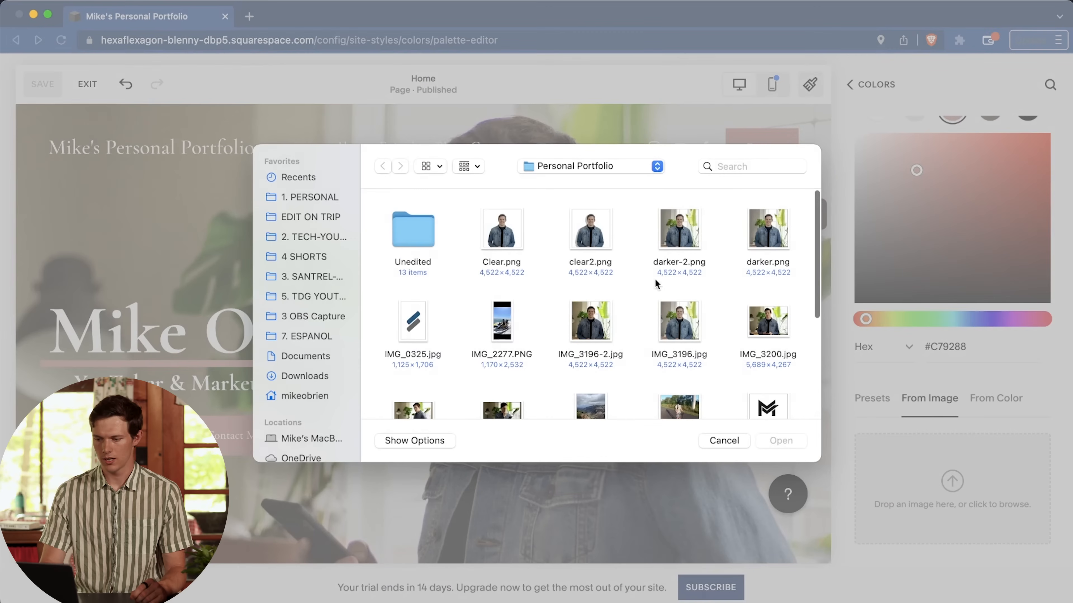
scroll(587, 367, "down", 4)
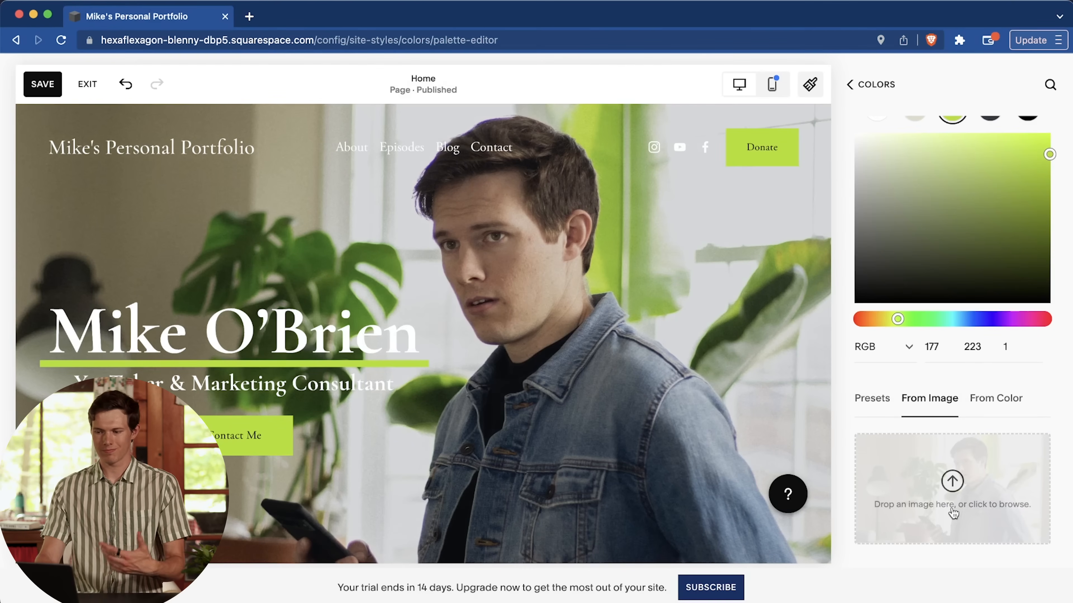
scroll(946, 466, "up", 2)
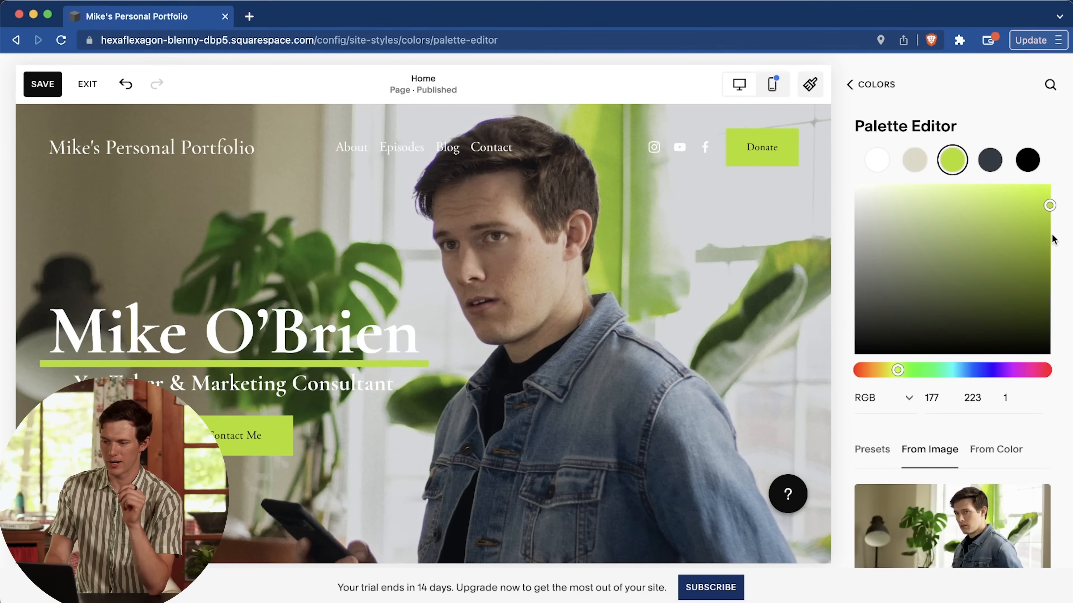
Step: Change the palette's lime accent to dark brown and its dark color to RGB 39, 35, 28, returning to Site Styles
left_click_drag(900, 369, 909, 371)
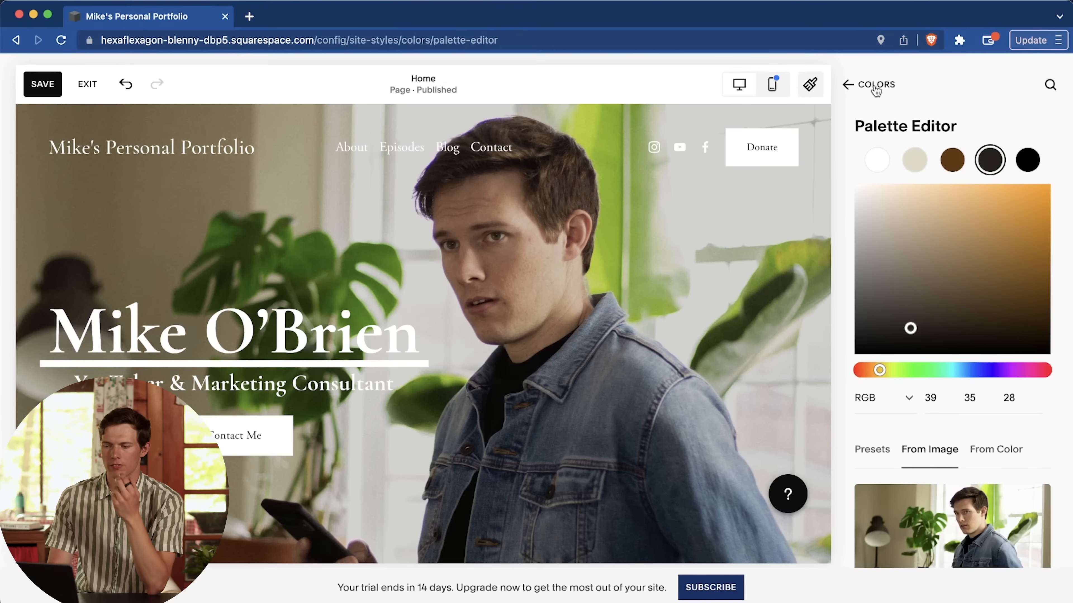
left_click(873, 88)
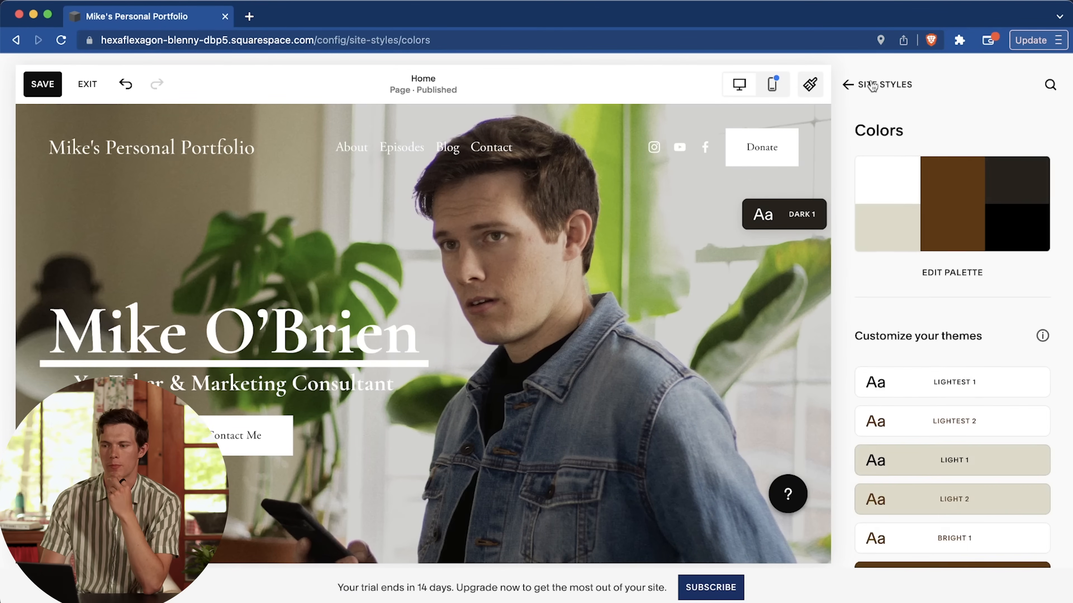
left_click(880, 85)
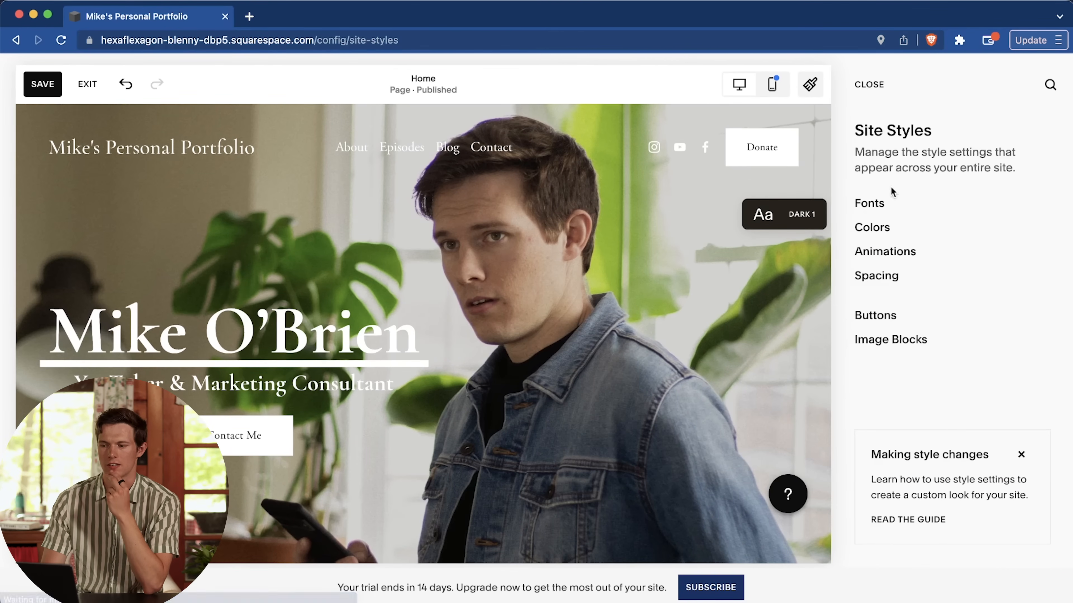
Step: Browse the site-wide serif font packs and switch the site to the Adobe Caslon Pro pack
left_click(869, 204)
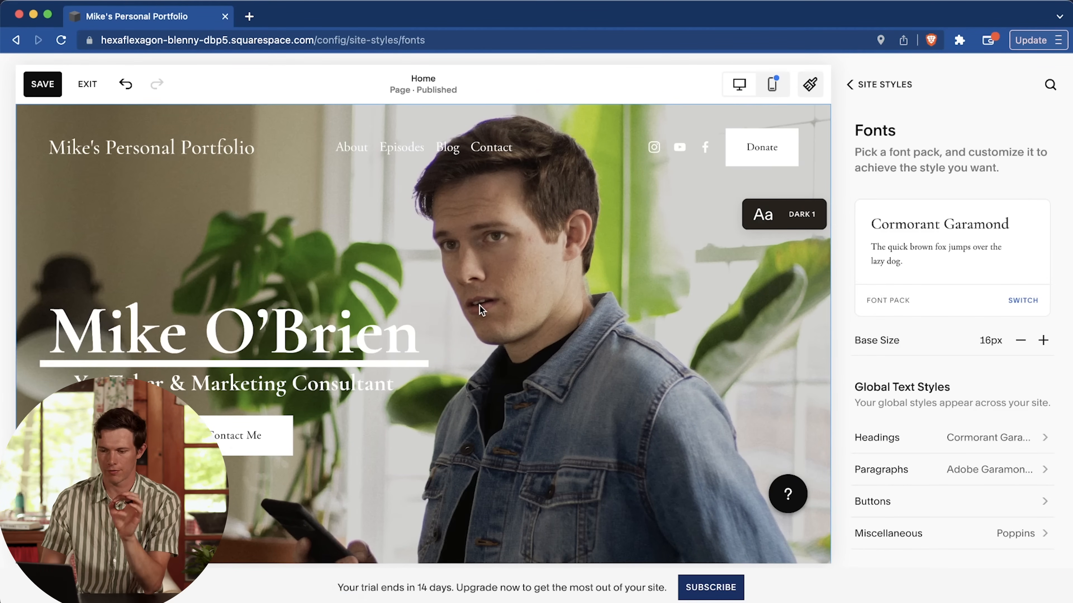
scroll(887, 389, "down", 2)
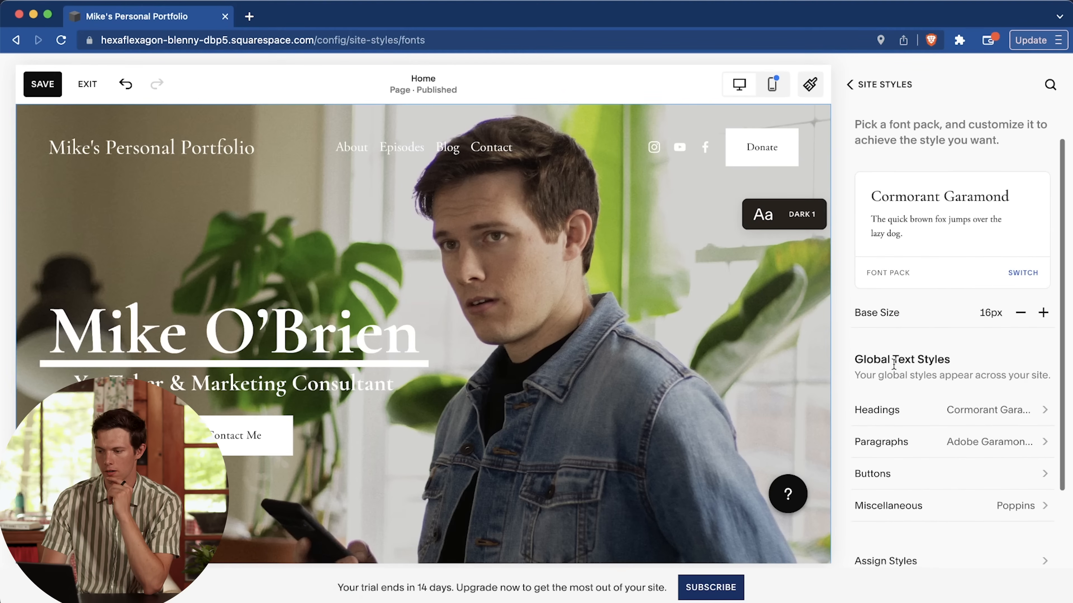
scroll(881, 407, "up", 2)
scroll(878, 407, "down", 2)
scroll(880, 406, "up", 2)
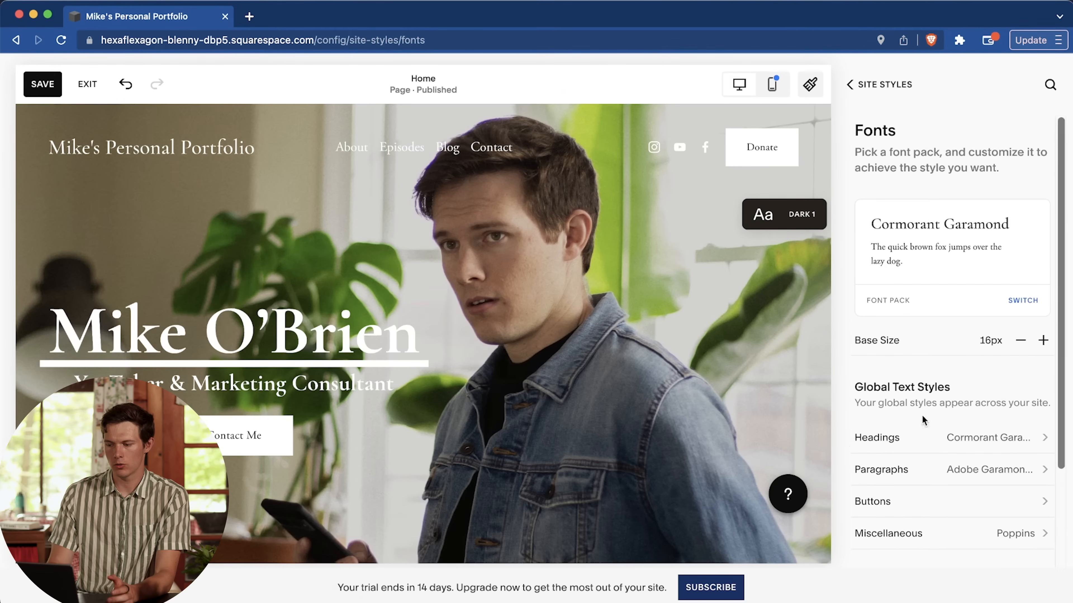
left_click(1015, 307)
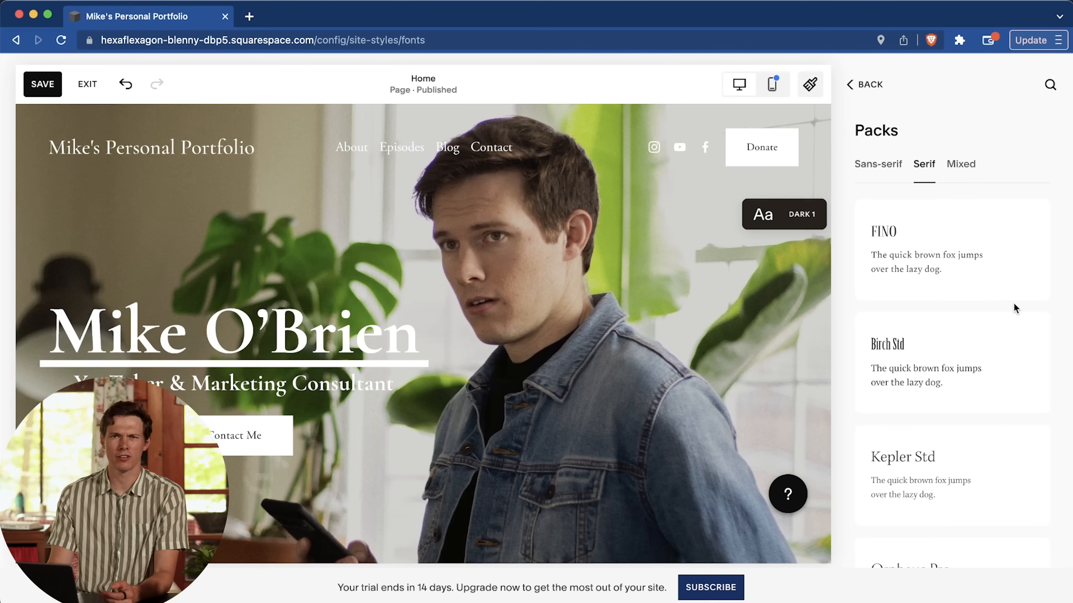
scroll(919, 397, "down", 10)
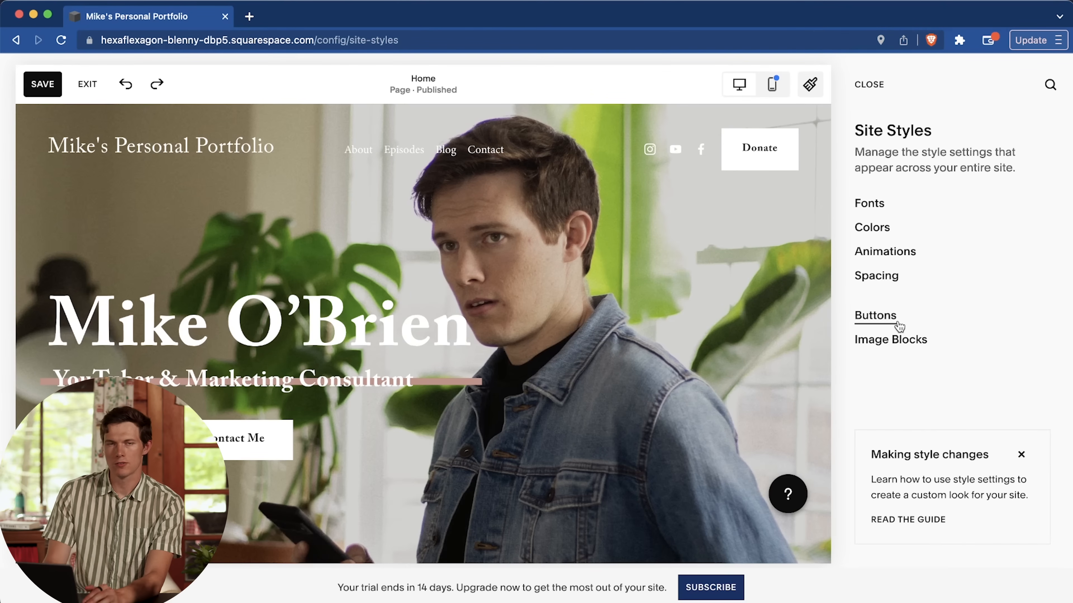
Step: Dismiss the button styles introduction and set the primary button shape to a filled Rounded Rectangle
left_click(876, 316)
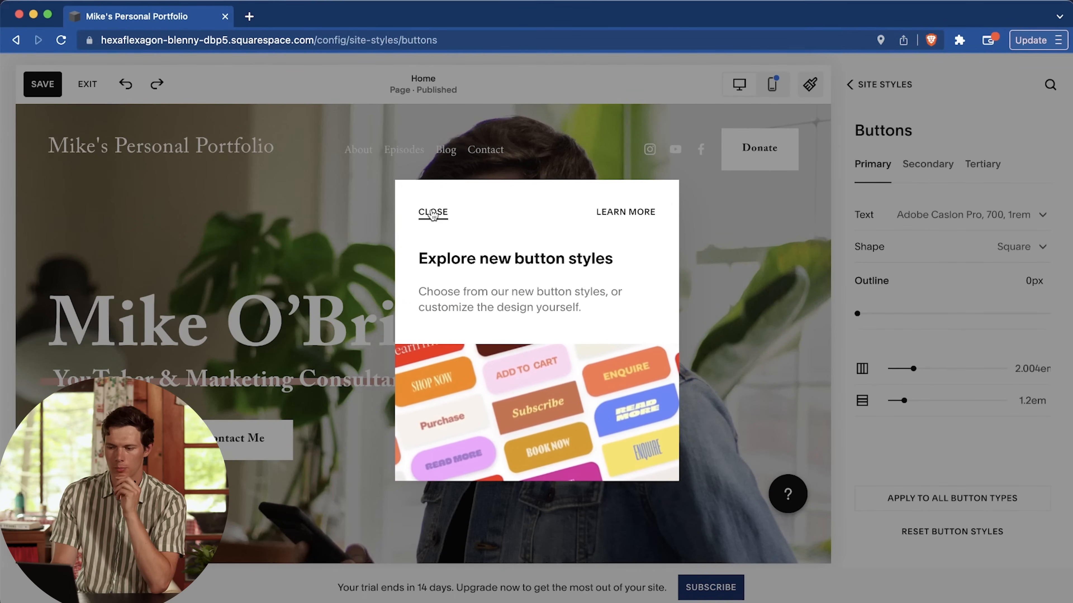
left_click(433, 213)
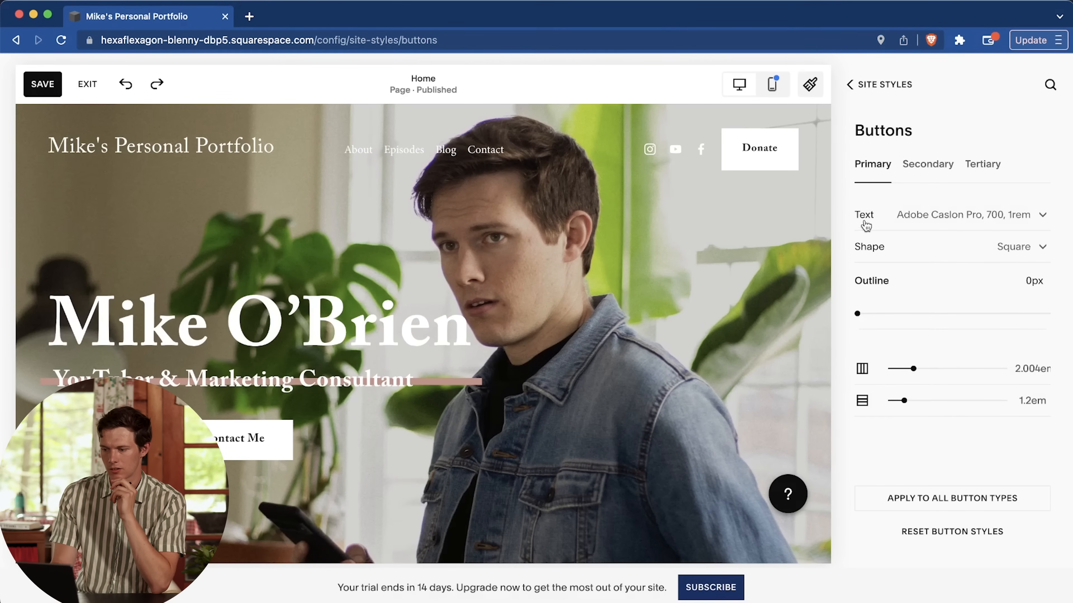
left_click(932, 166)
left_click(878, 165)
left_click(1021, 246)
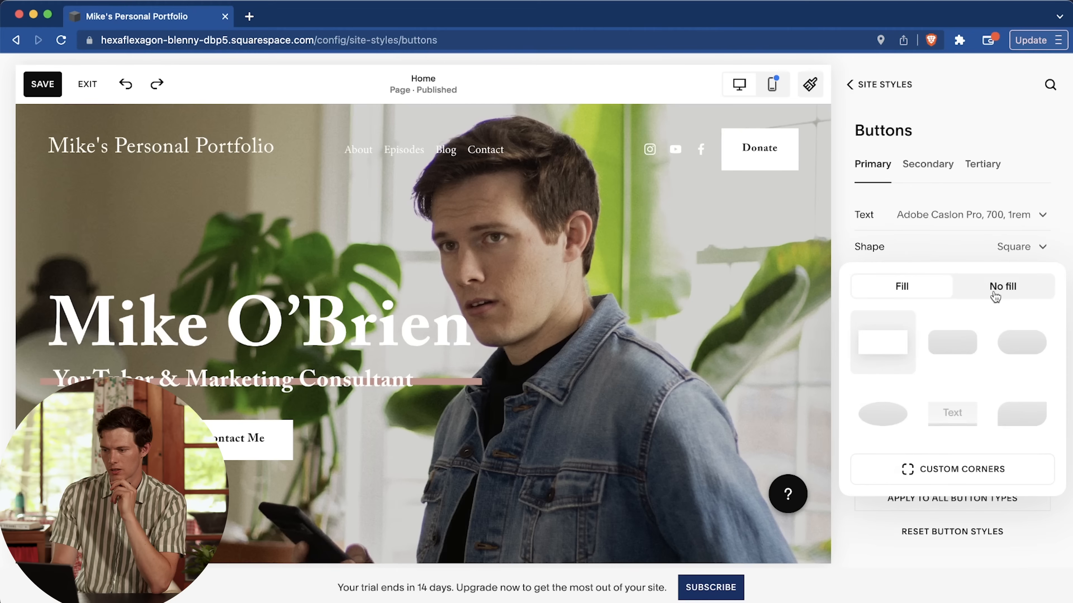
left_click(964, 342)
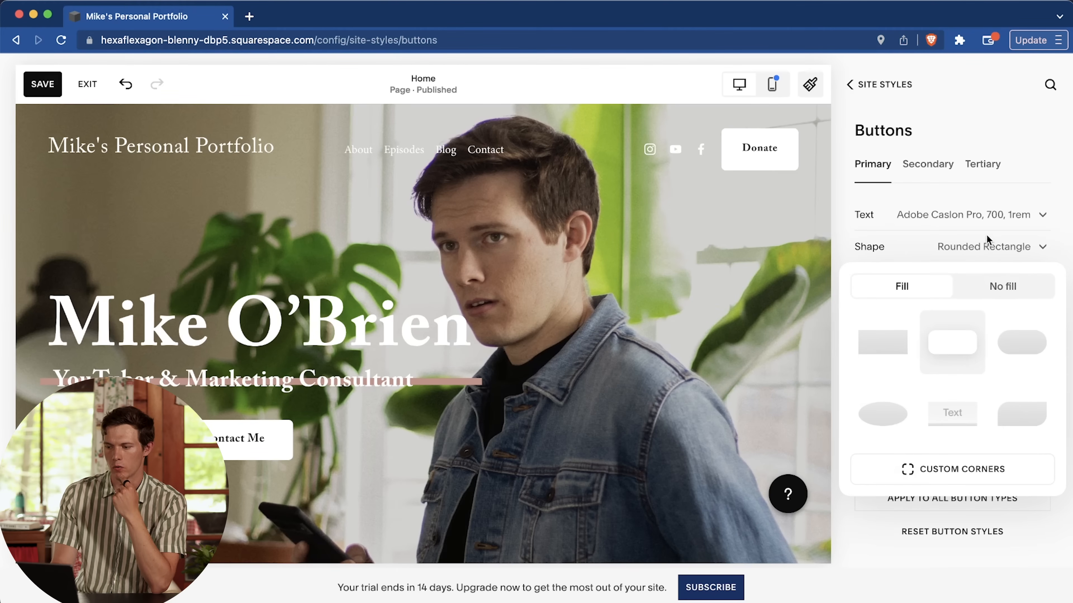
Step: Apply the primary button style to all button types and close Site Styles
left_click(952, 504)
left_click(952, 499)
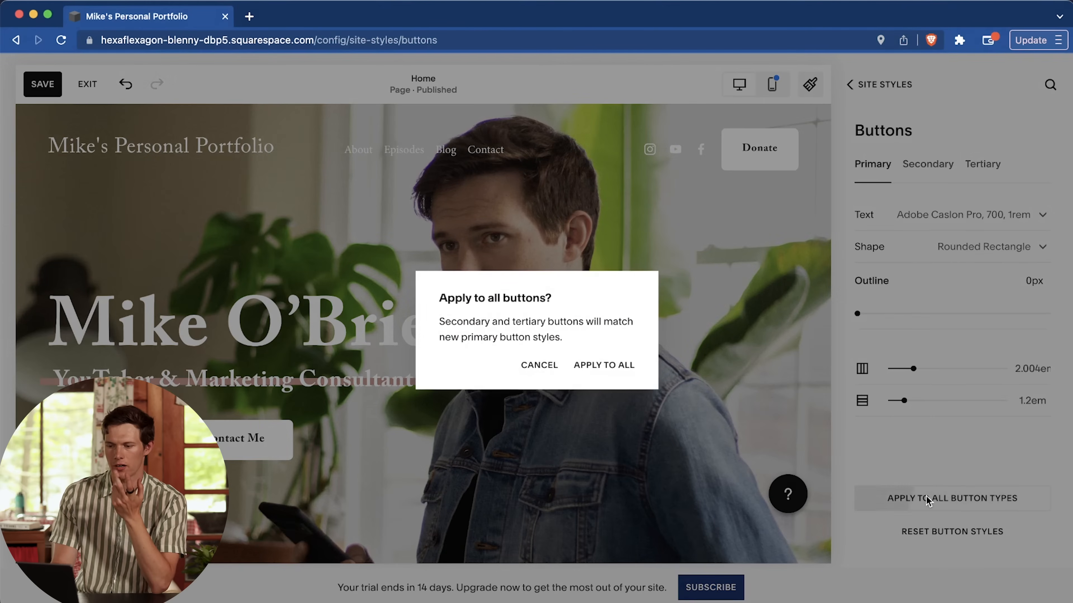
left_click(616, 367)
left_click(877, 85)
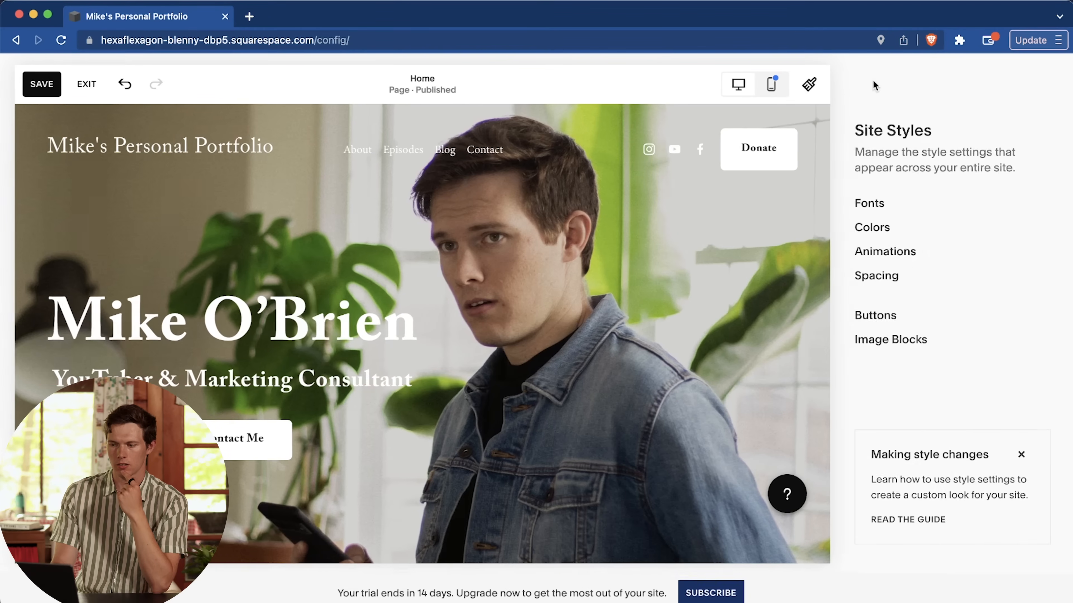
left_click(873, 83)
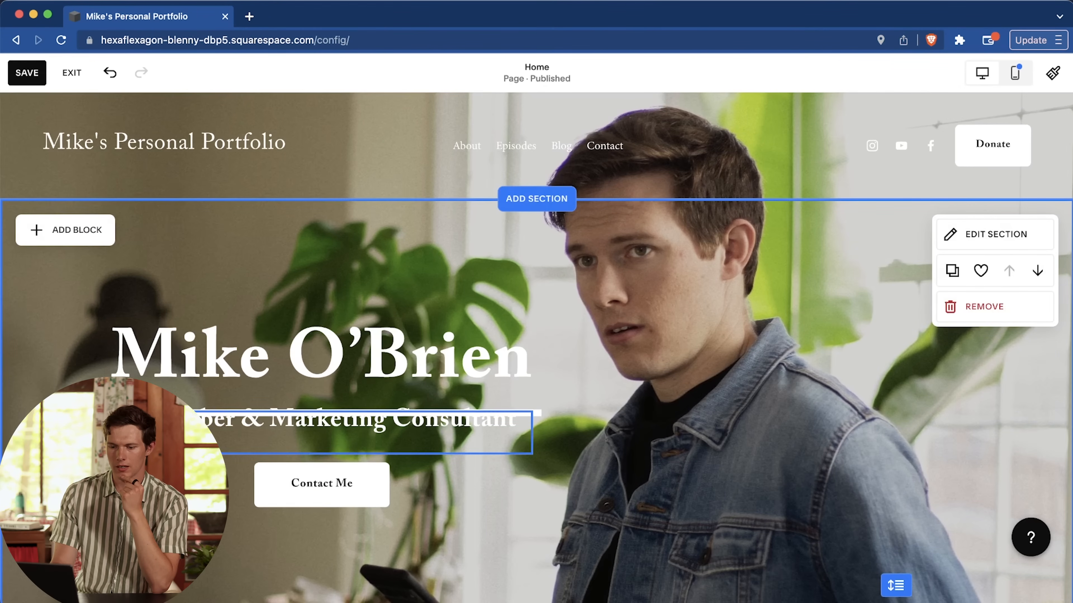
Step: Remove the underline highlight from the name heading in the hero section
left_click(127, 343)
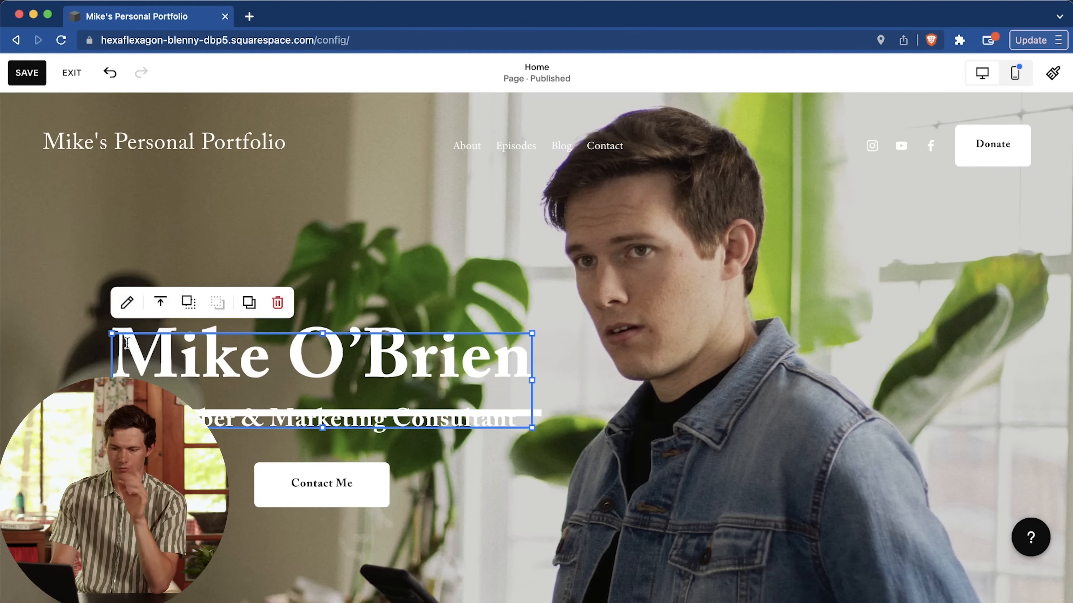
double_click(201, 353)
key("super+a")
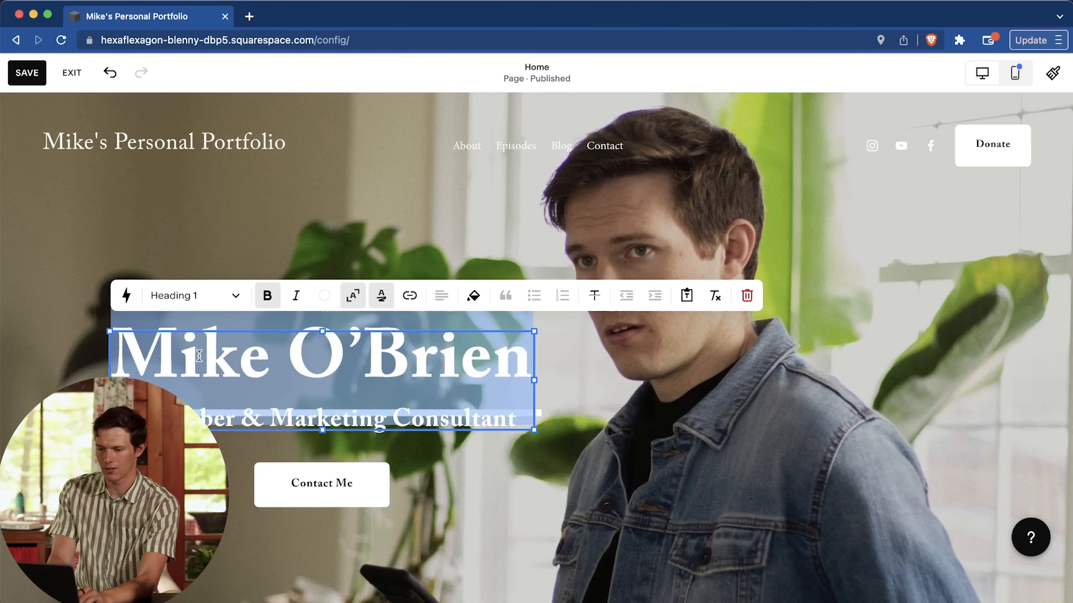
left_click(385, 301)
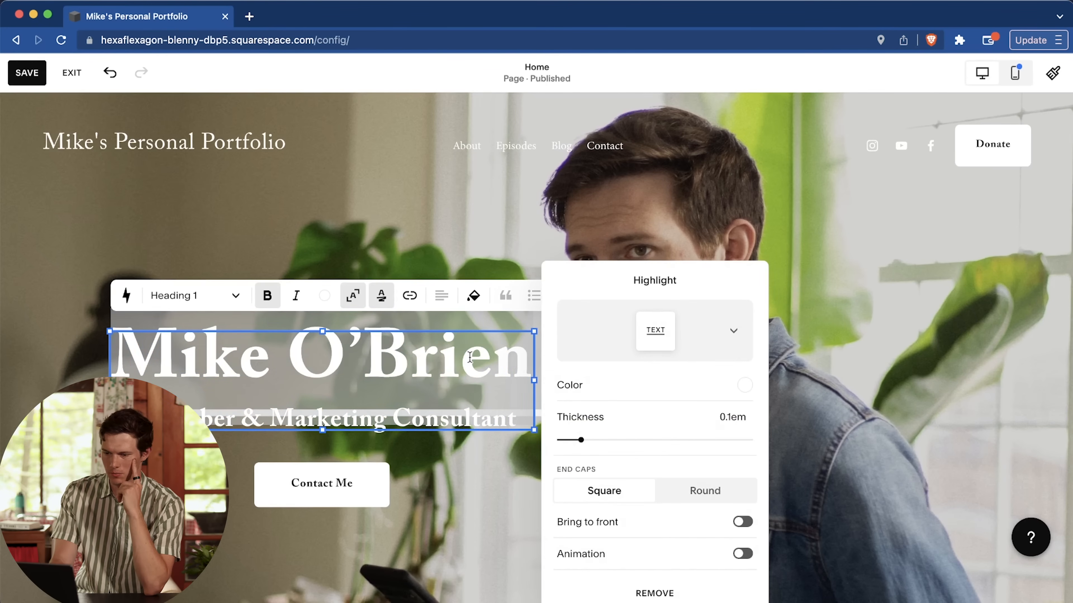
scroll(664, 423, "down", 1)
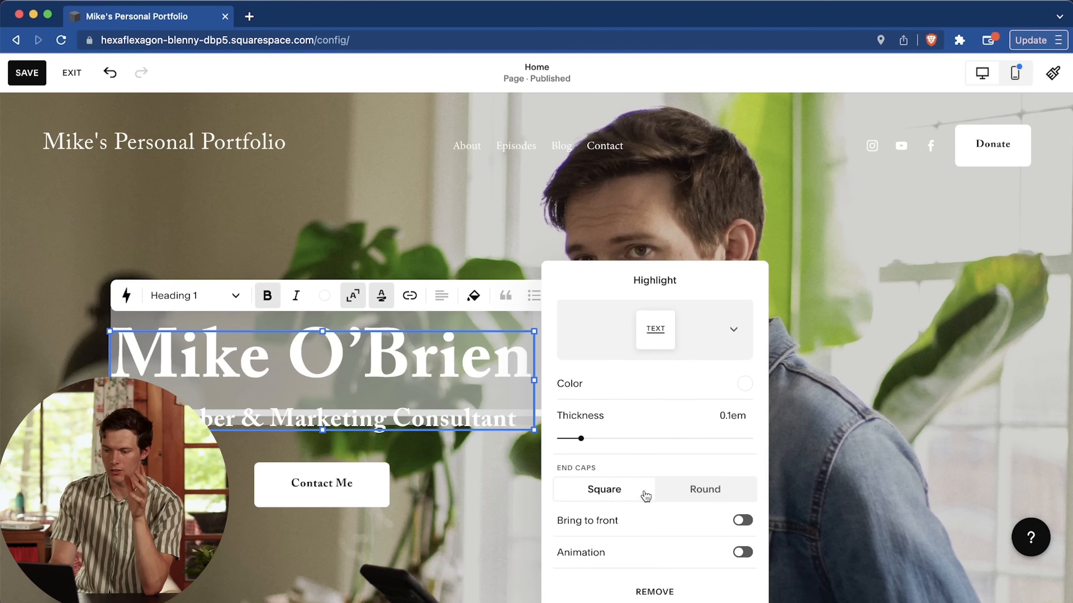
left_click(641, 592)
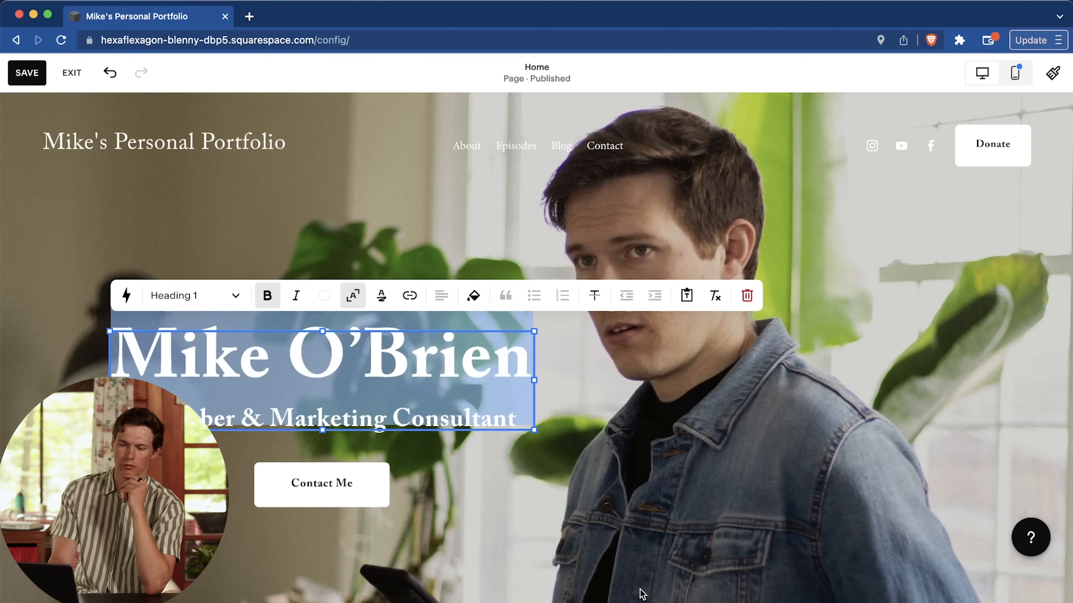
left_click(379, 538)
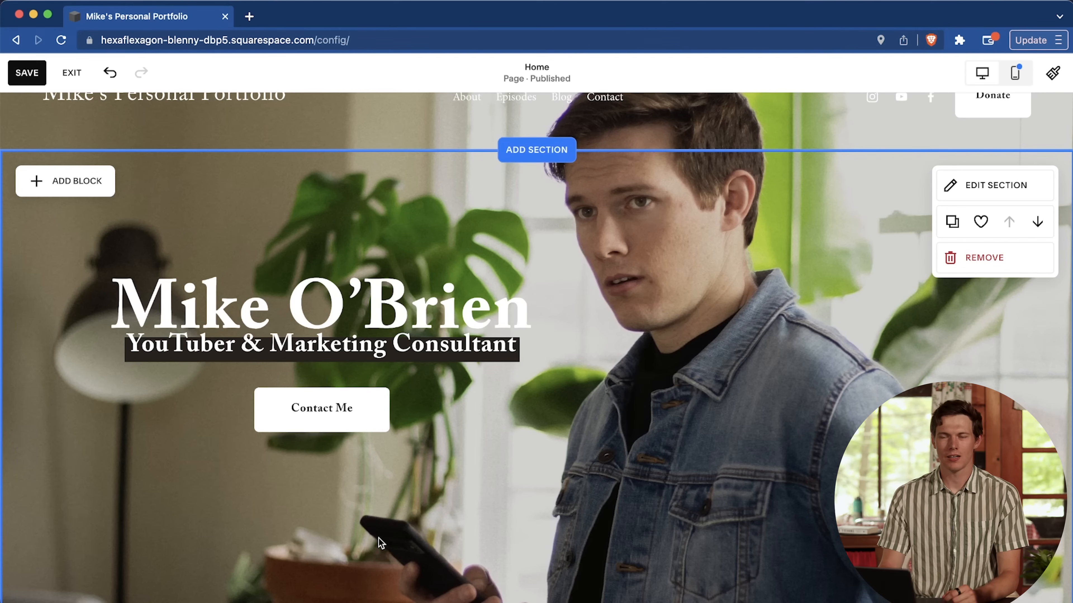
Step: Check the content settings of the three-post summary block below the hero and remove its whole Examples of My Work section
scroll(551, 460, "down", 15)
left_click(240, 326)
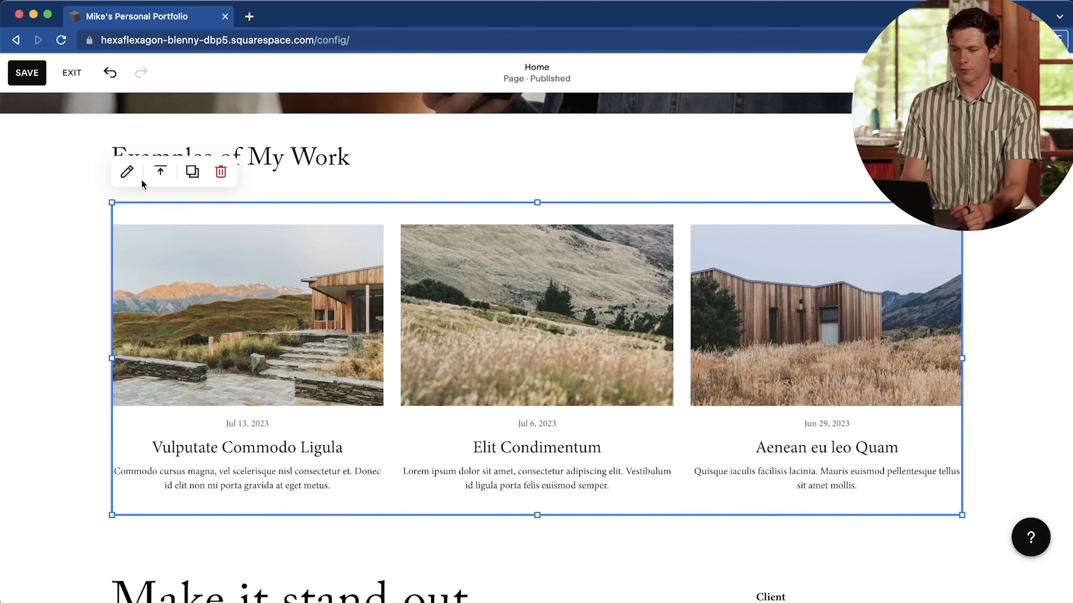
left_click(127, 172)
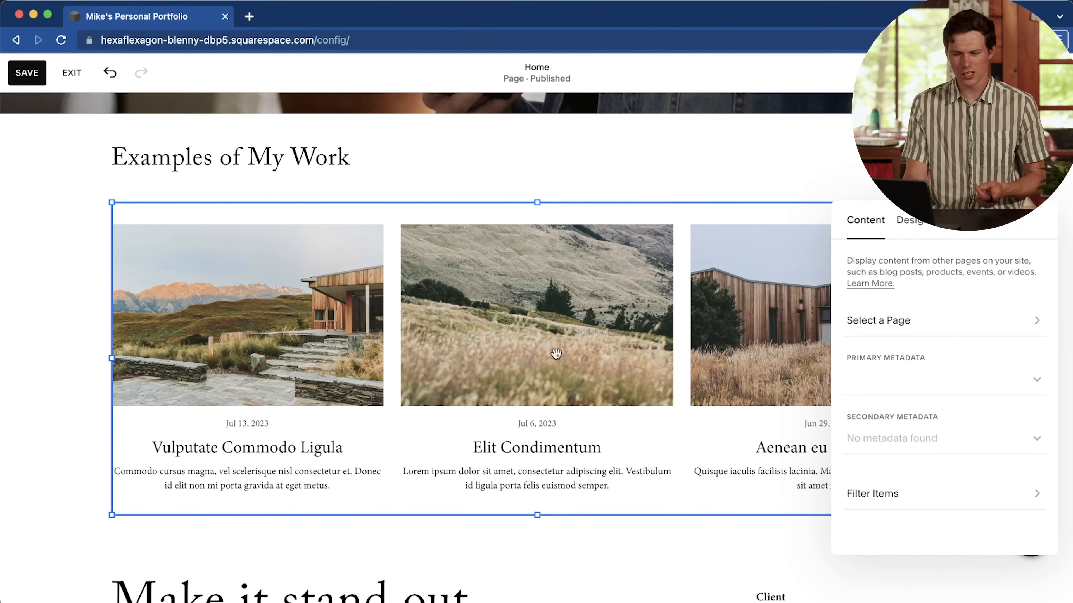
scroll(477, 350, "up", 3)
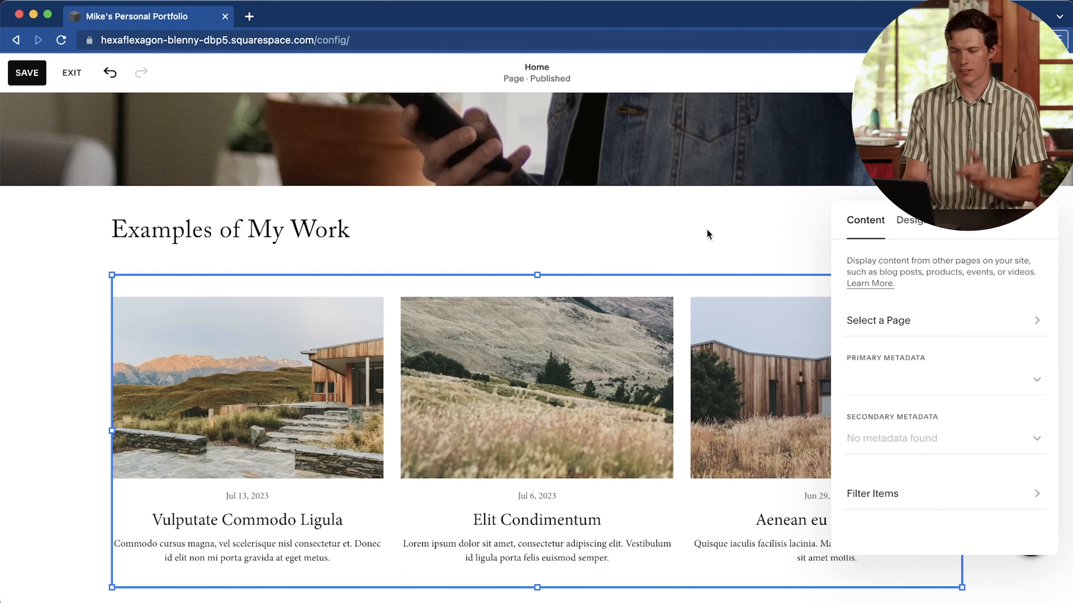
left_click(716, 257)
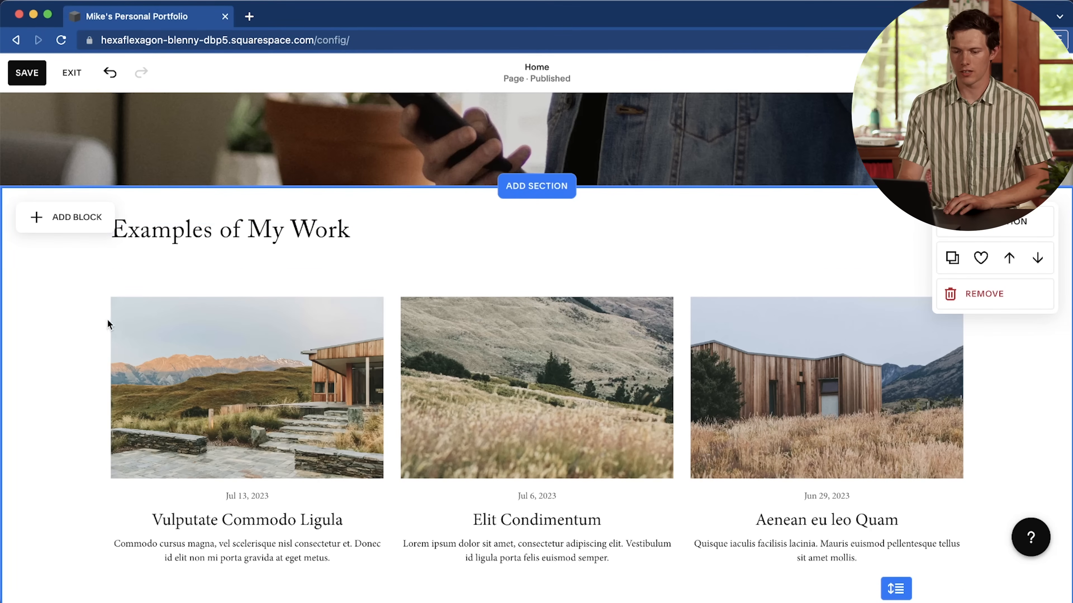
left_click(1026, 307)
left_click(616, 365)
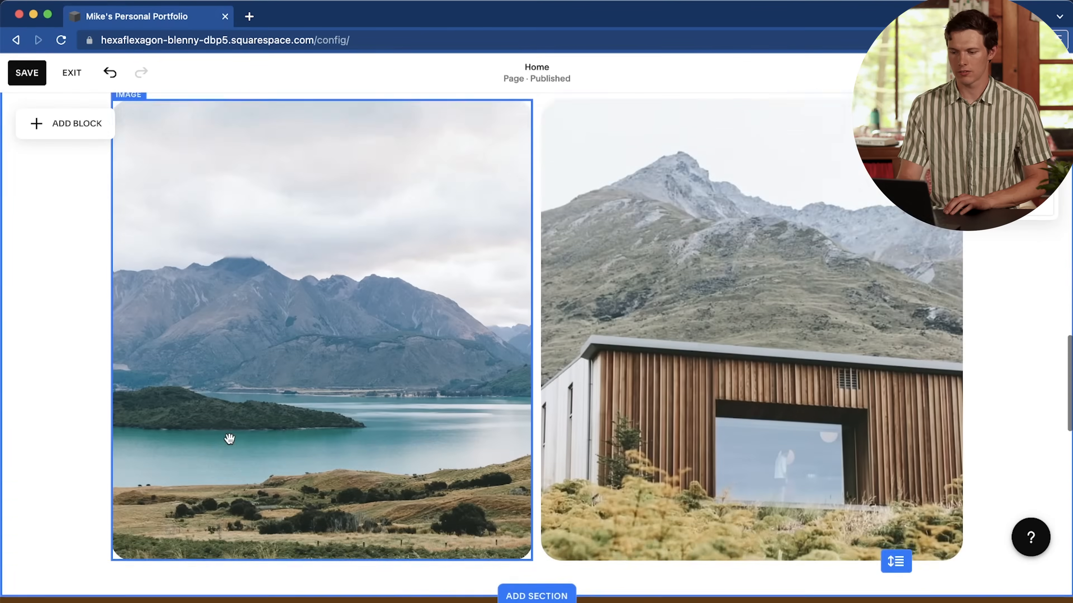
Step: Replace the "Make it stand out" heading above the project images with "Examples of My Work"
scroll(228, 438, "up", 5)
left_click(250, 328)
left_click(250, 328)
left_click_drag(158, 306, 531, 320)
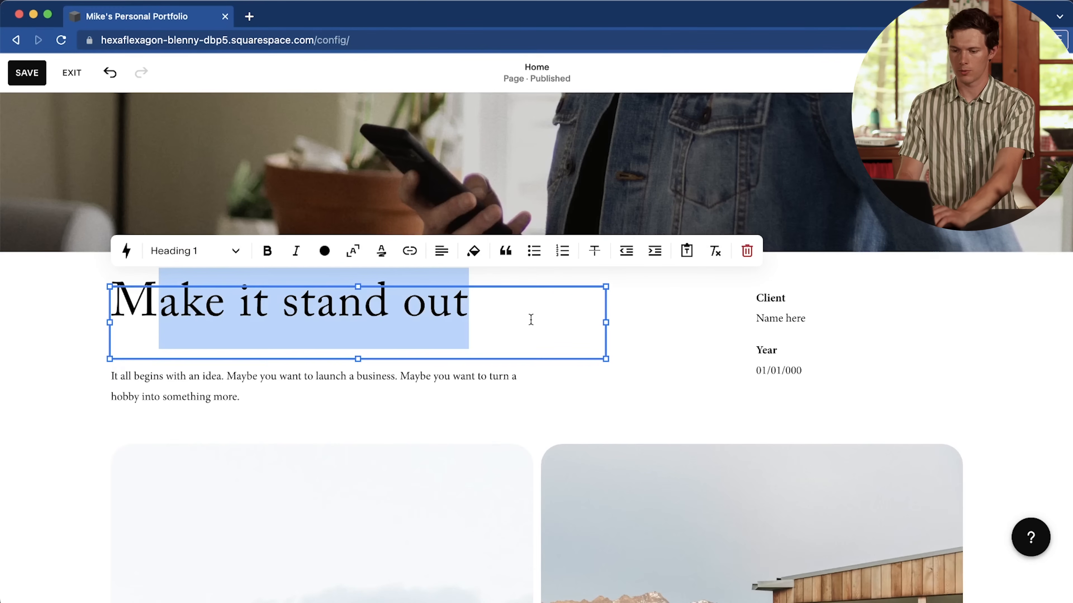
type("Exma")
Step: Set the project details beside the Examples of My Work heading to client Squarespace and year 2023
left_click(391, 371)
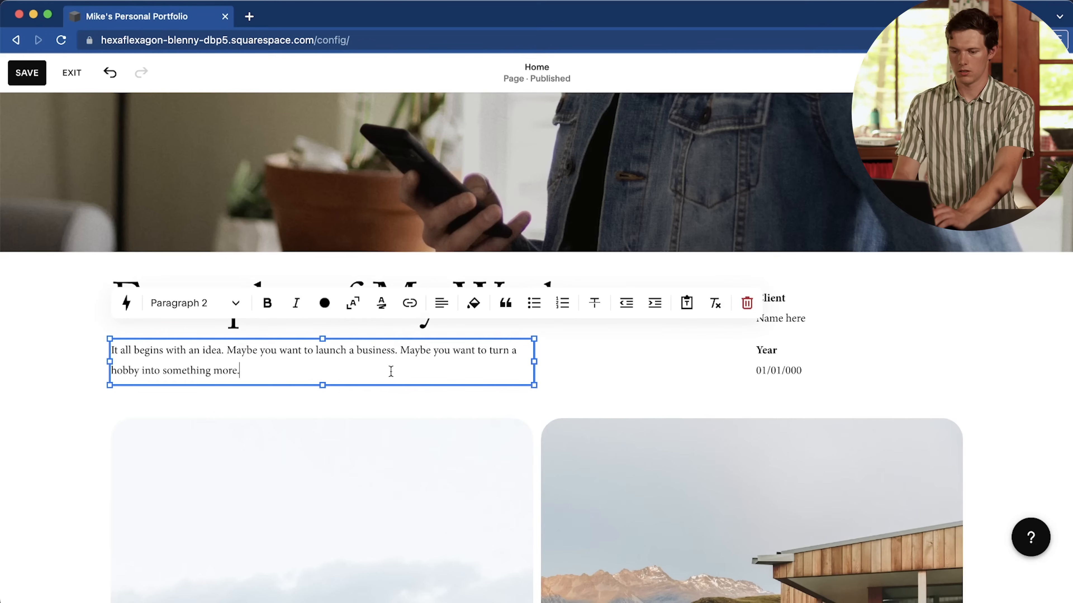
left_click(781, 344)
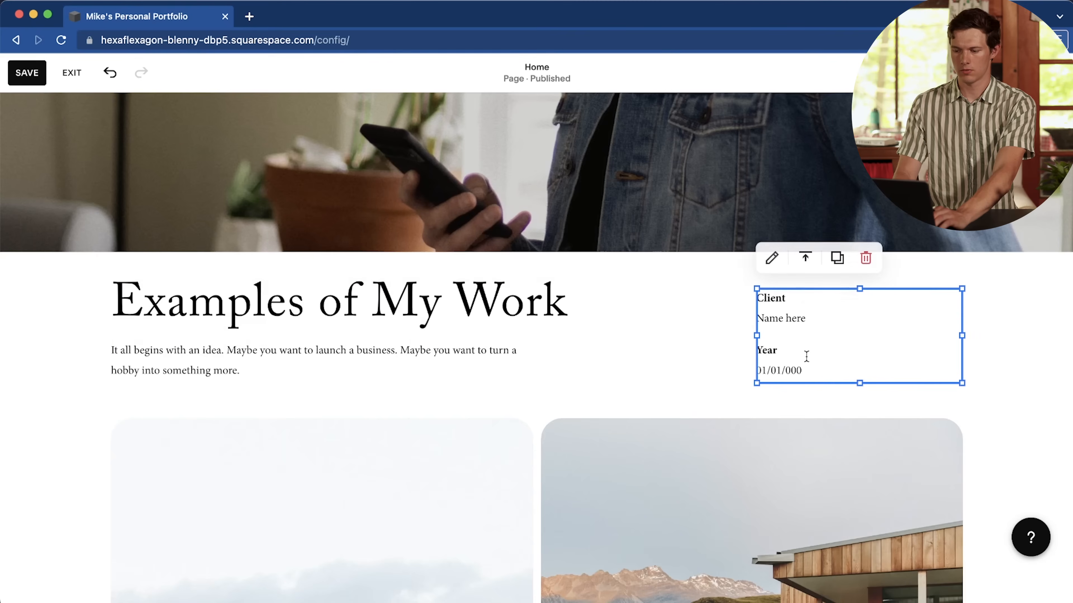
left_click(807, 325)
left_click_drag(779, 321, 789, 318)
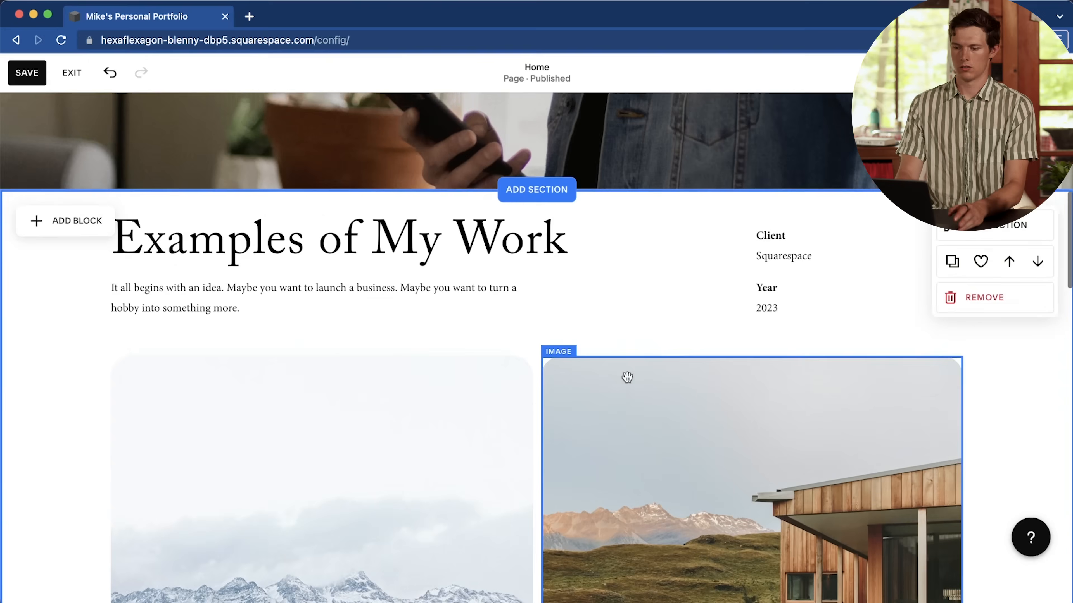
Step: Replace the snowy mountain image in the work section with the uploaded file IMG_3196.jpg
scroll(628, 376, "down", 1)
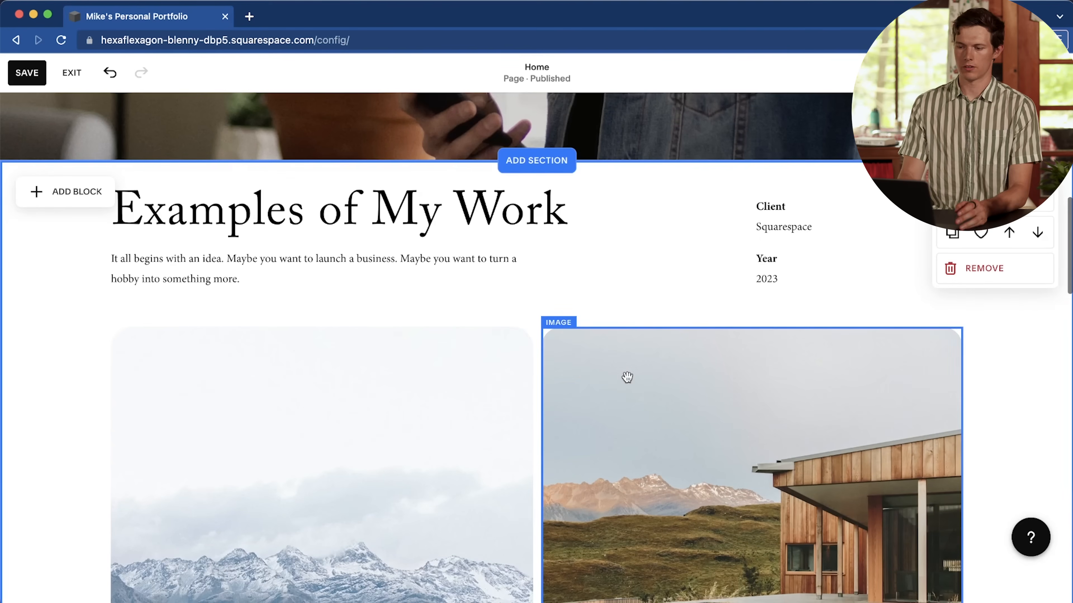
scroll(826, 254, "down", 4)
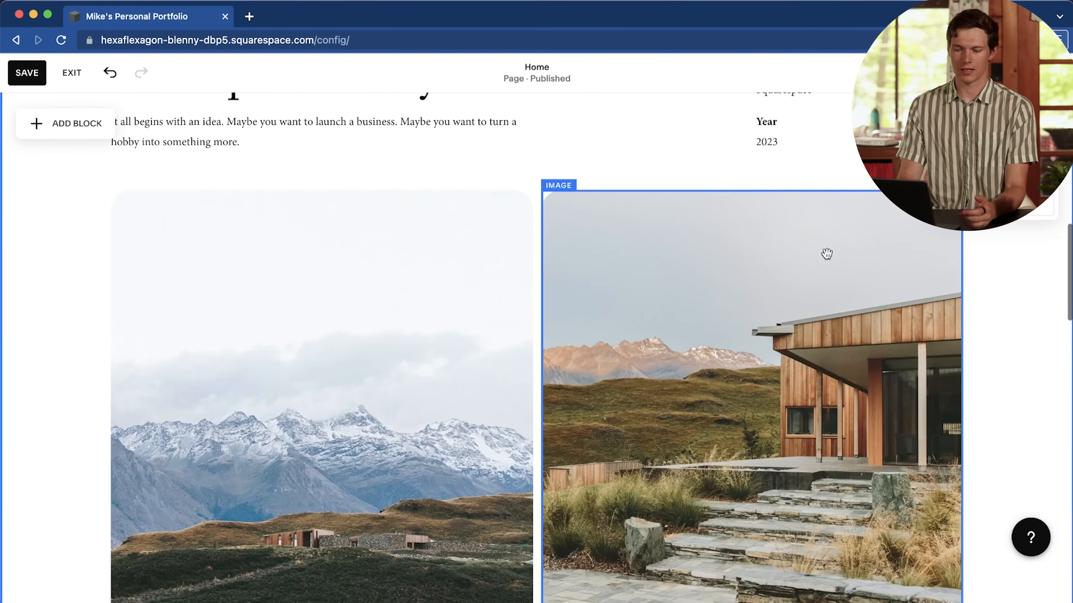
left_click(335, 344)
left_click(134, 170)
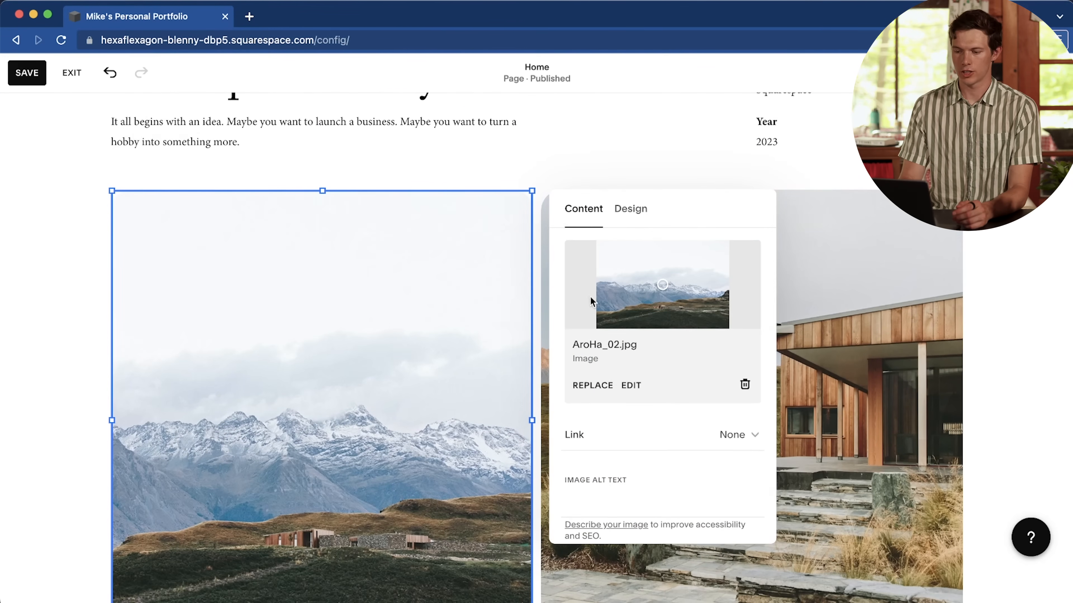
left_click(587, 382)
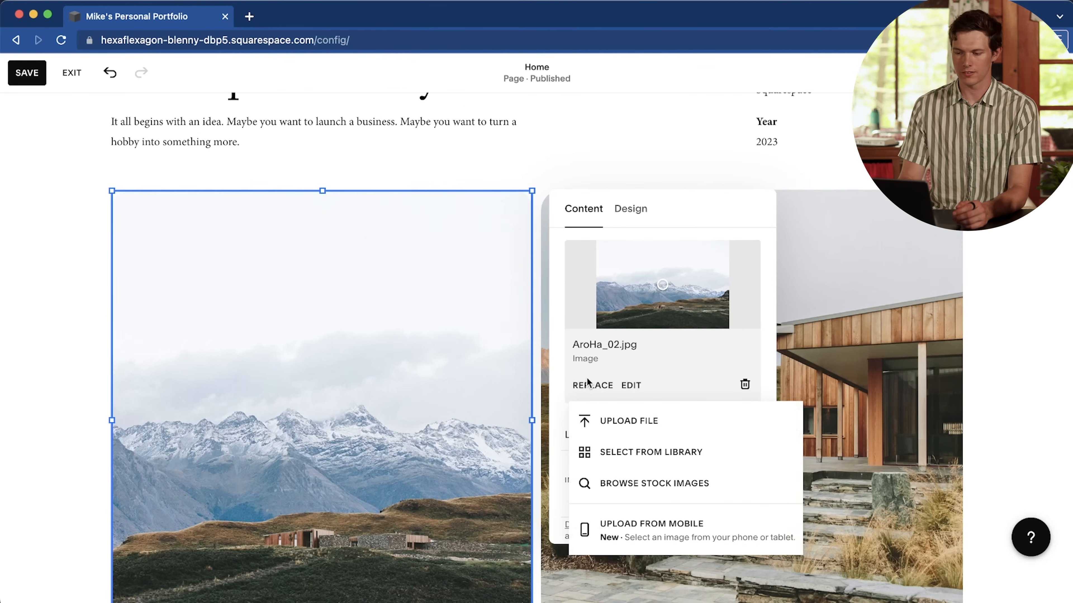
left_click(623, 424)
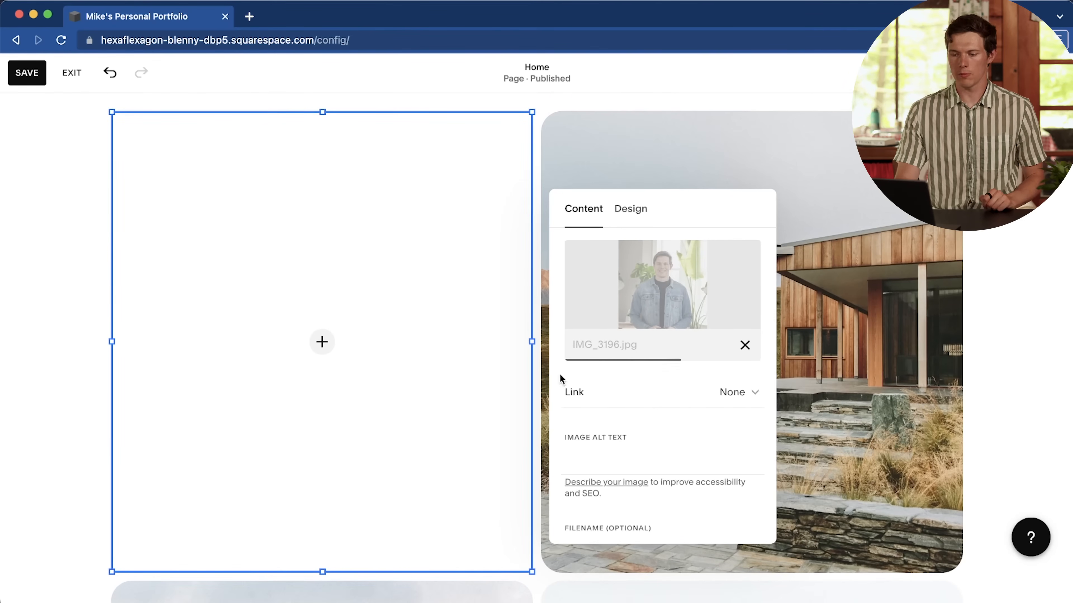
Step: Describe the portrait in its alt text and link the image to the YouTube channel's web address, opening in a new window
left_click(604, 460)
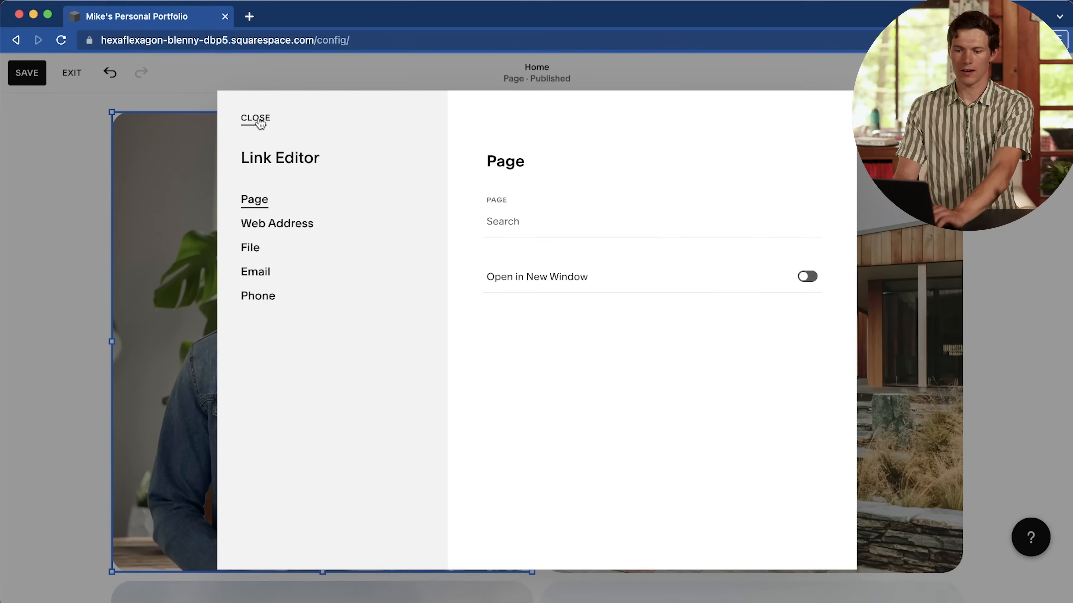
left_click(256, 119)
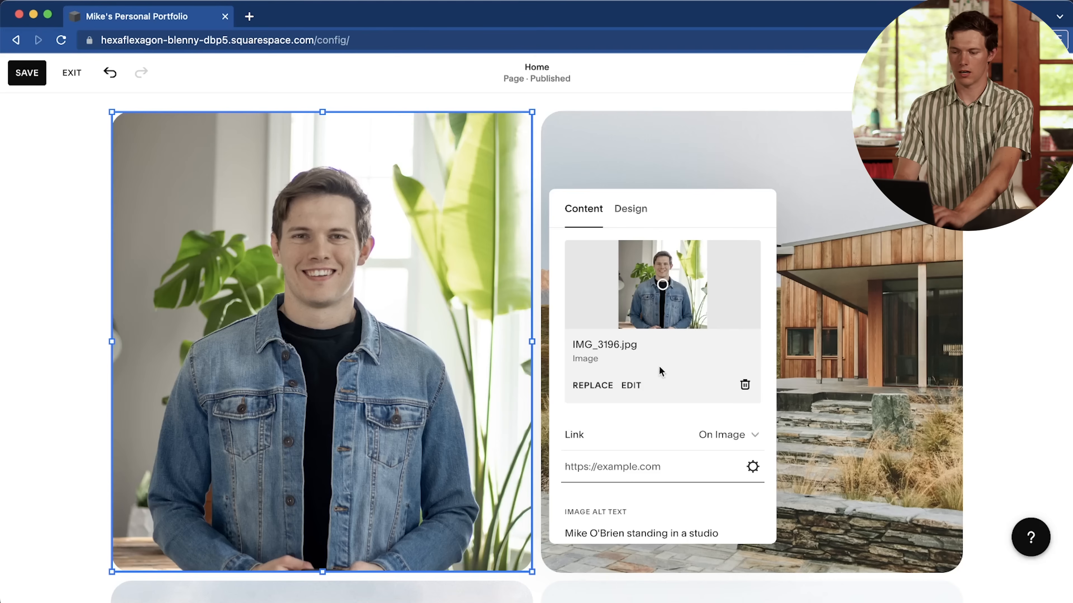
left_click(755, 471)
left_click(306, 226)
left_click(585, 224)
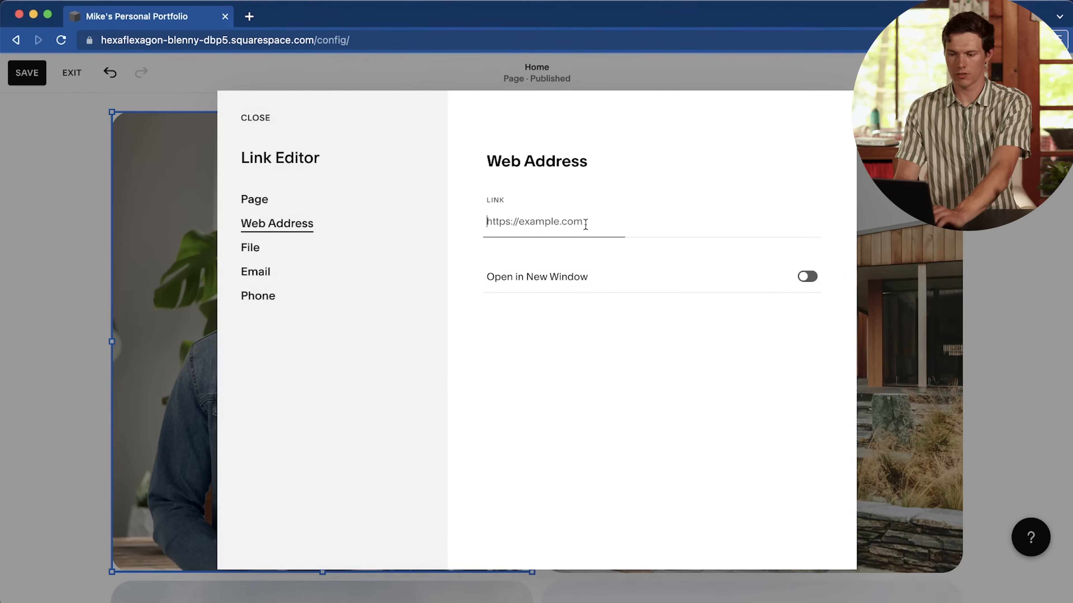
type("https://youtube.com/mikeobrienmedia")
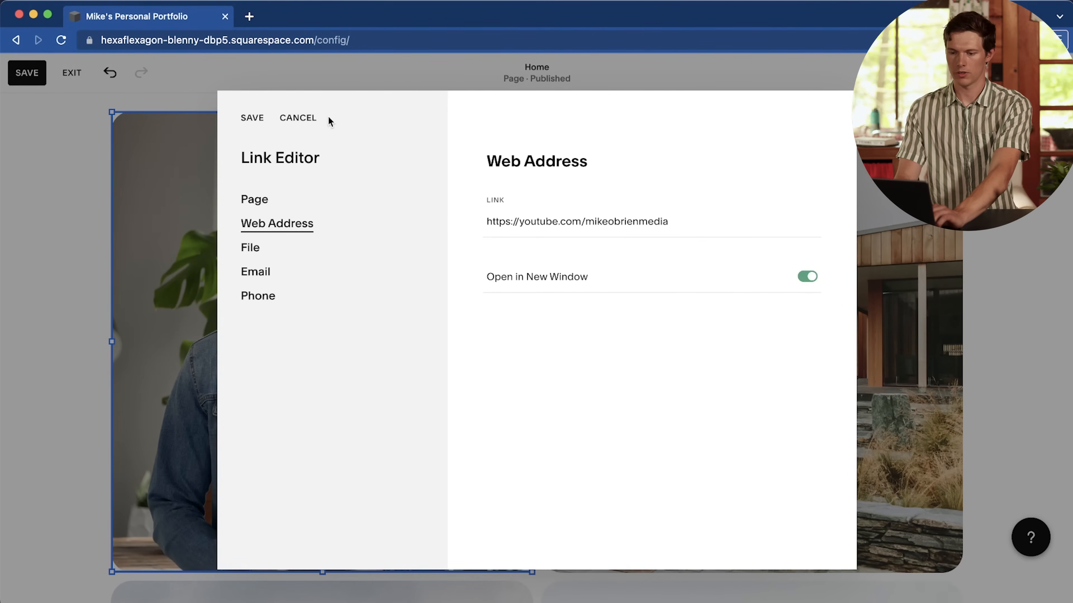
left_click(253, 117)
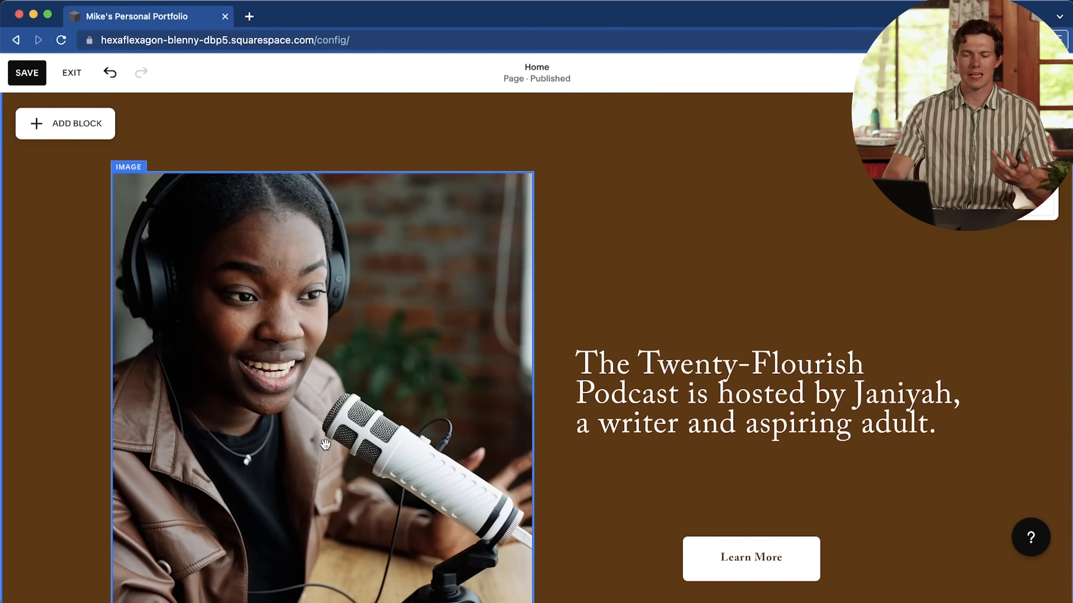
Step: Replace the podcast photo with the electric scooter picture and change the text beside it to "Electric Scooter Reviews"
left_click(325, 444)
left_click(126, 140)
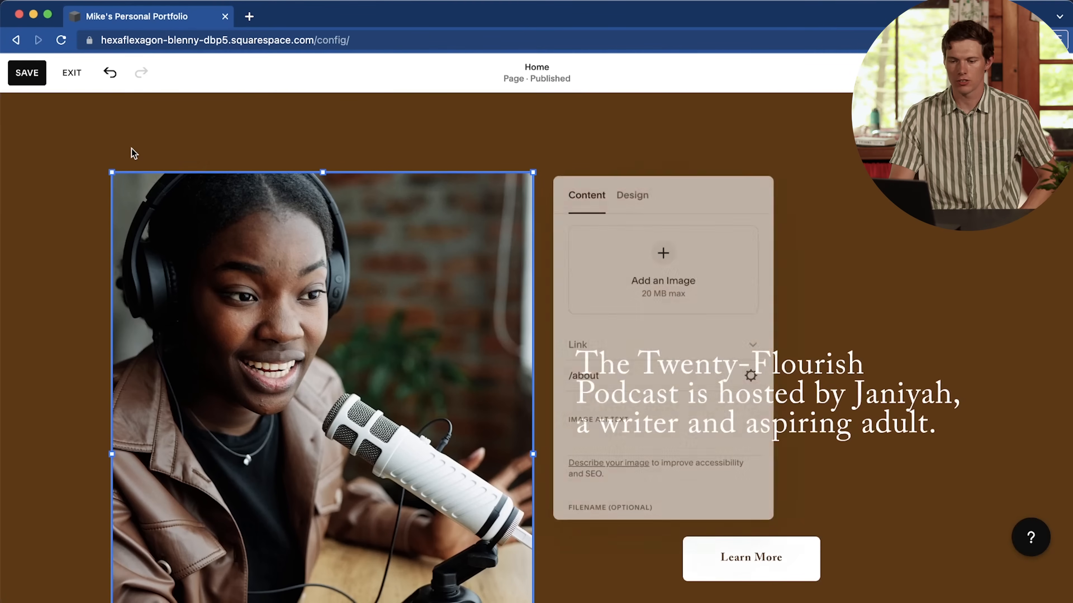
left_click(597, 350)
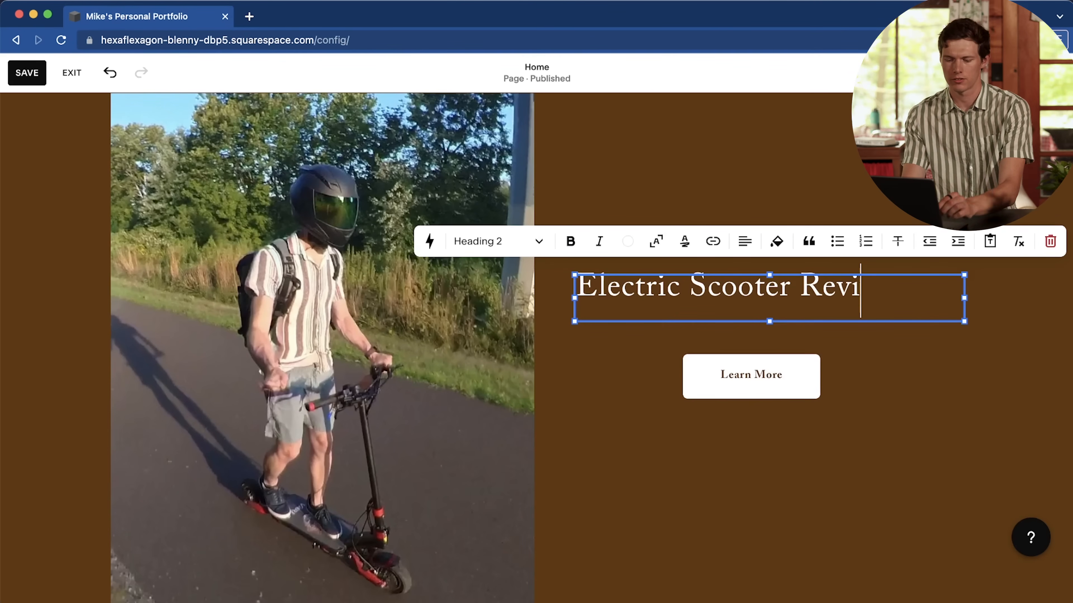
type("ews")
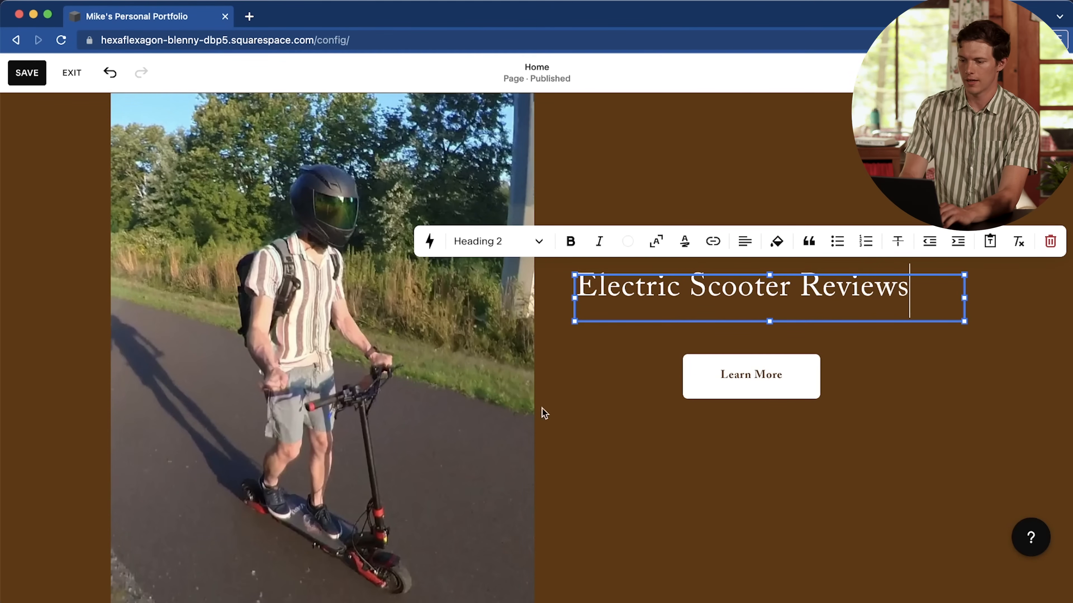
Step: Move the Learn More button up, closer to the Electric Scooter Reviews heading
left_click(773, 380)
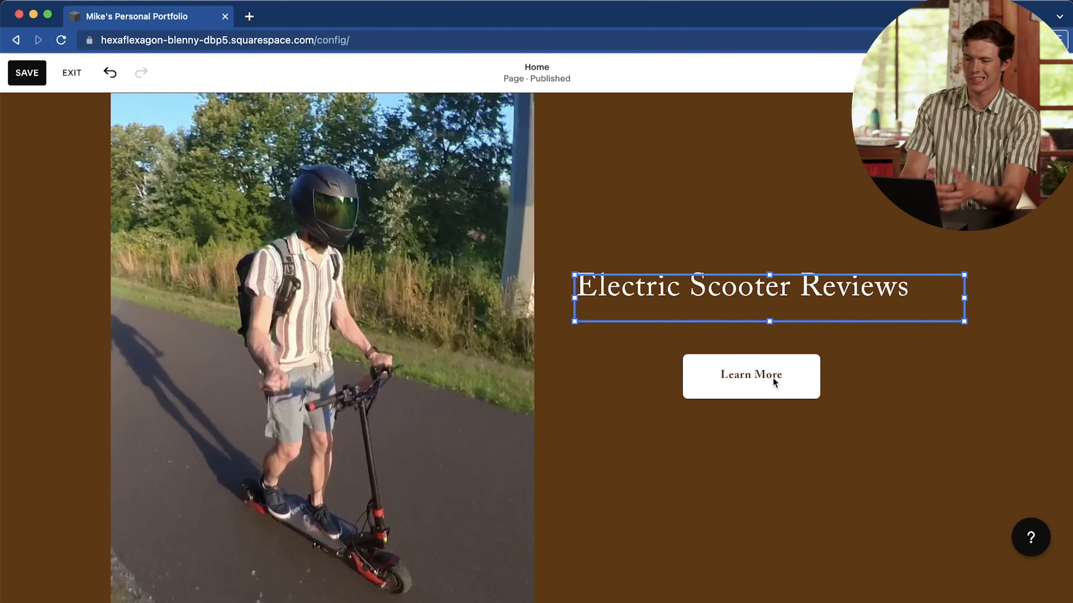
left_click_drag(763, 388, 761, 358)
scroll(627, 355, "up", 5)
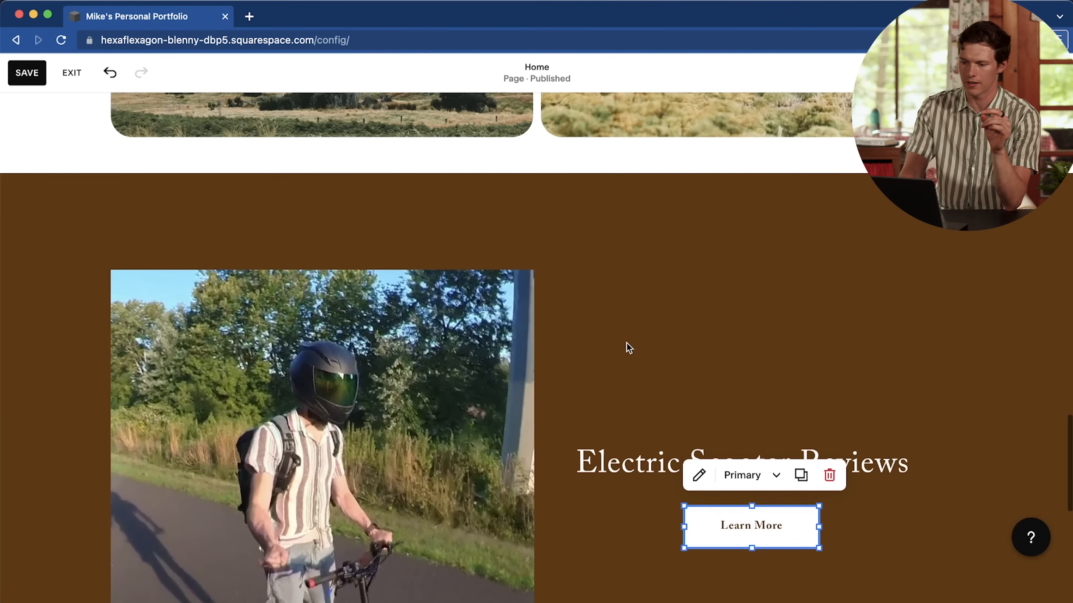
left_click(628, 346)
scroll(667, 367, "down", 4)
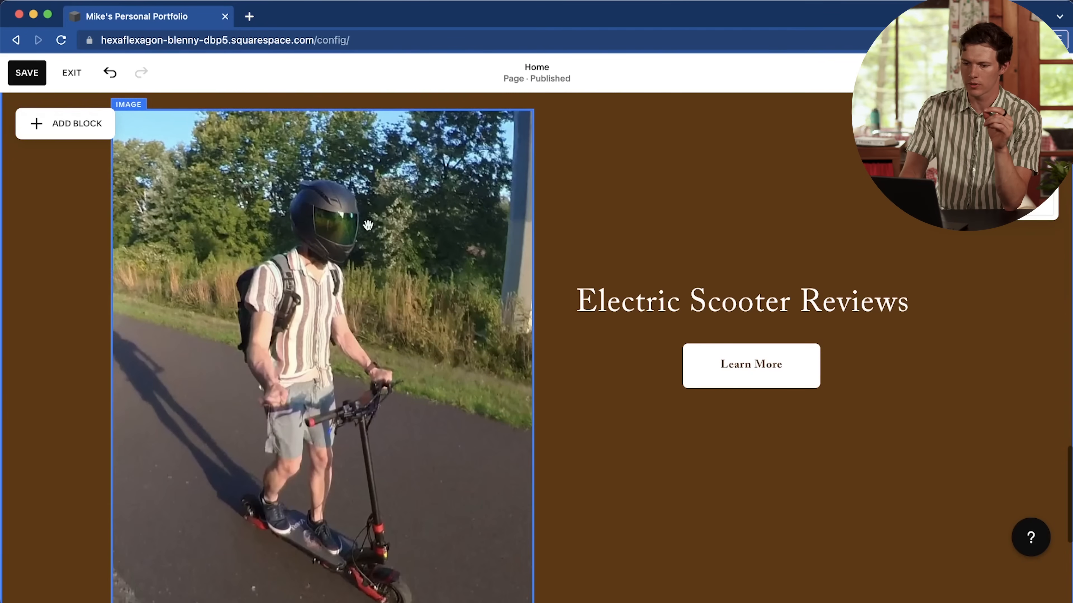
Step: Add an Accordion block below the Learn More button, then save the home page and leave editing
left_click(55, 124)
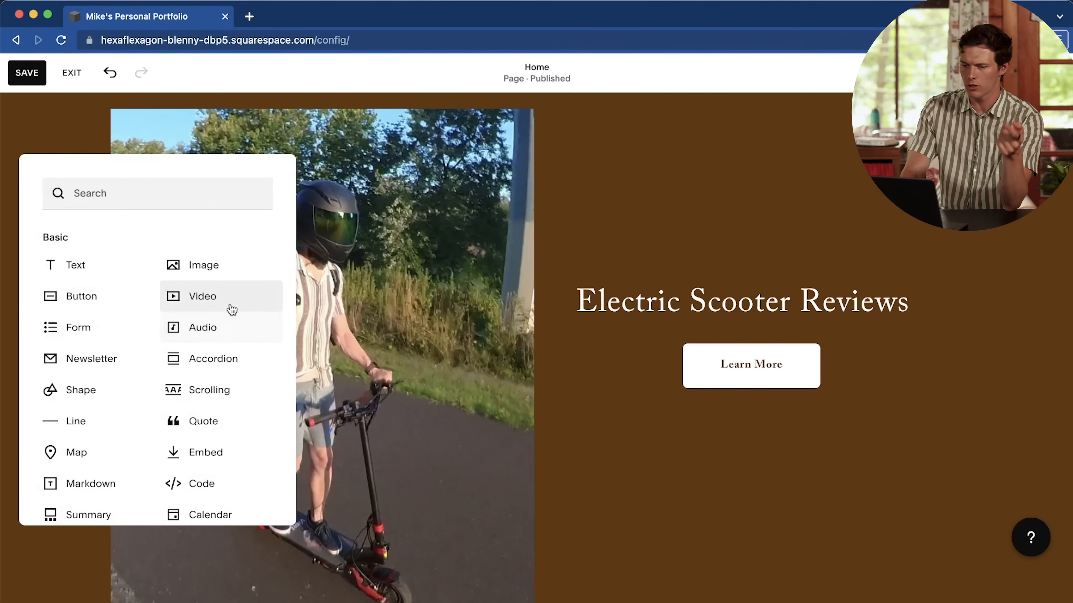
left_click_drag(208, 363, 716, 495)
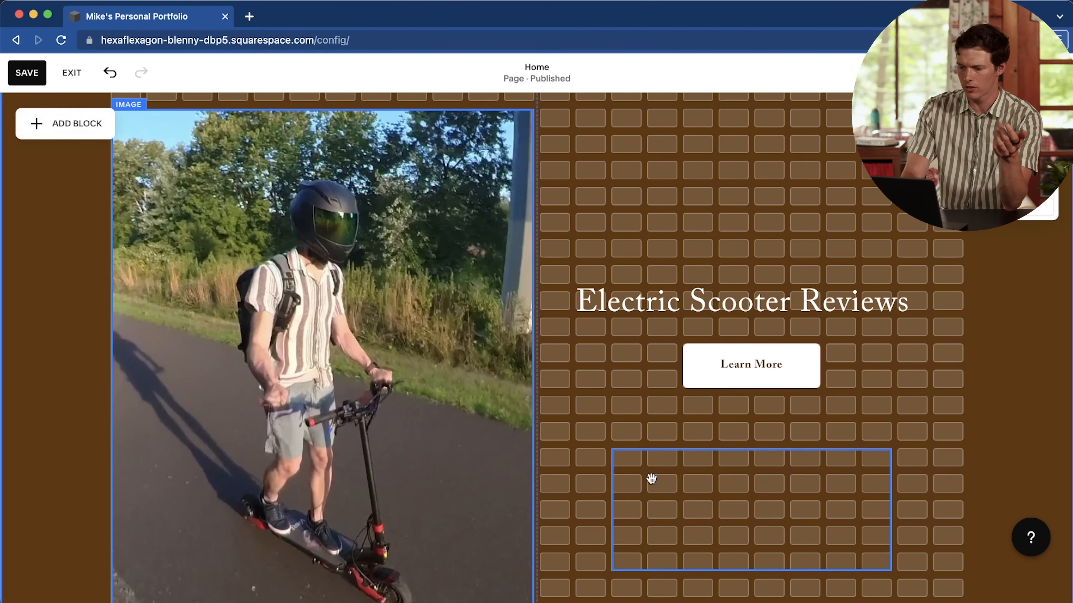
scroll(715, 495, "down", 5)
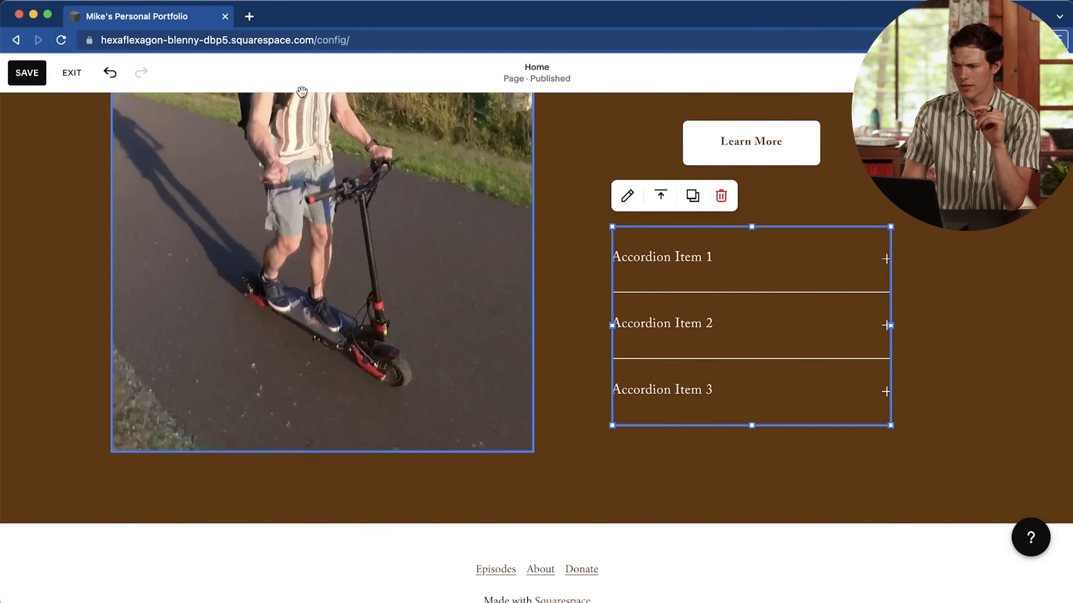
left_click(27, 72)
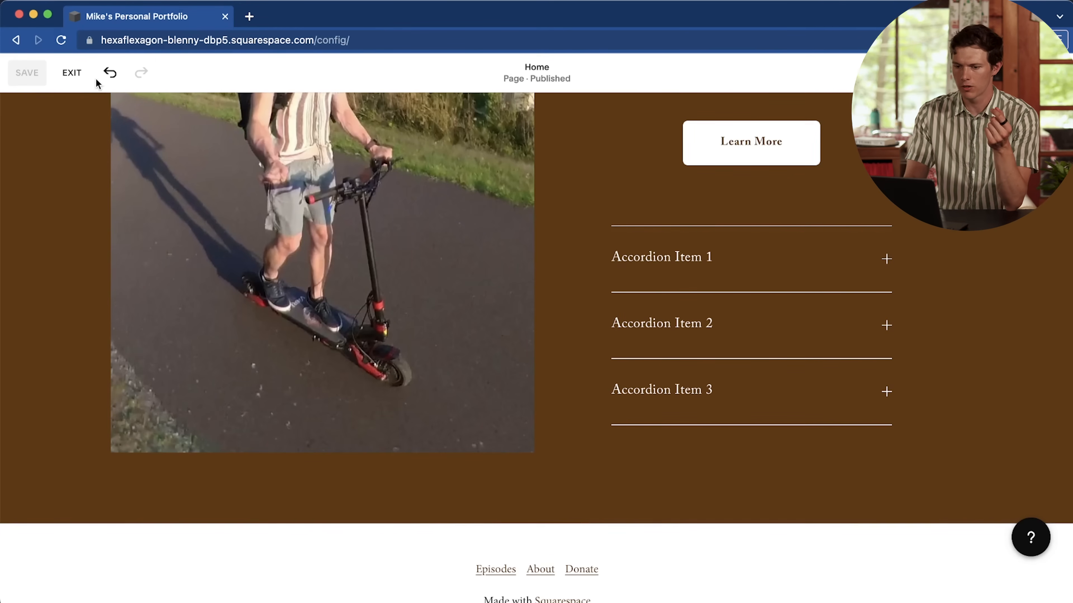
left_click(70, 74)
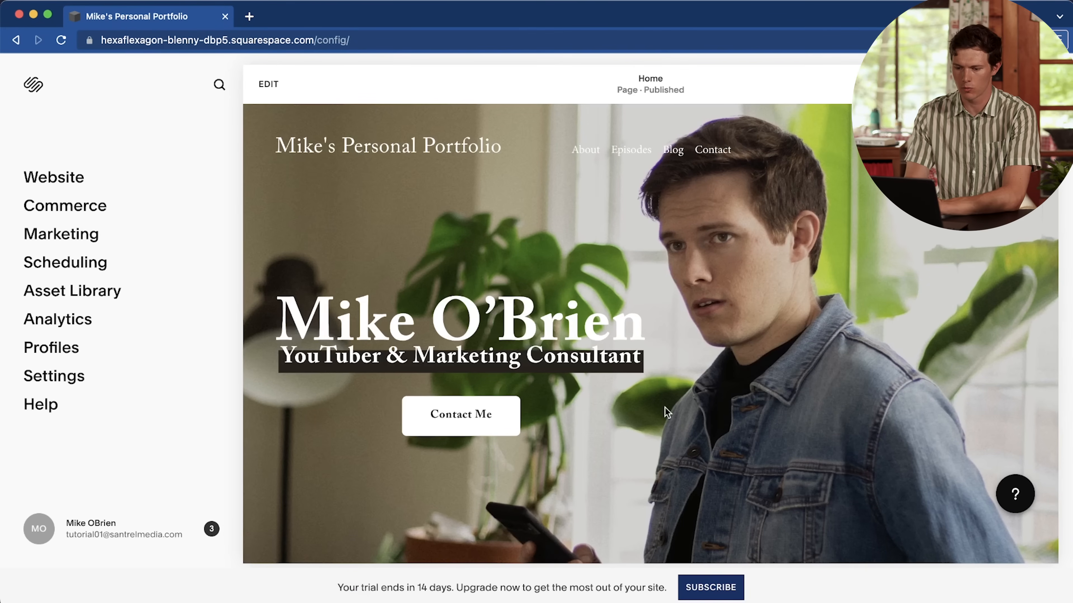
Step: Preview the home page down to the scooter section and try expanding and collapsing the accordion items
scroll(811, 396, "down", 15)
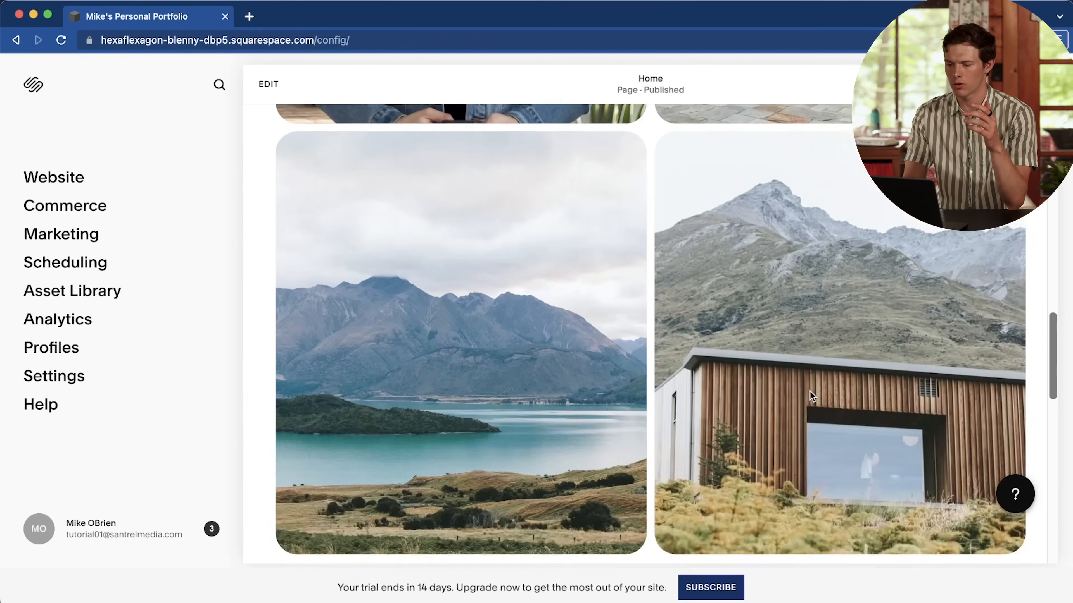
scroll(810, 396, "down", 10)
left_click(886, 331)
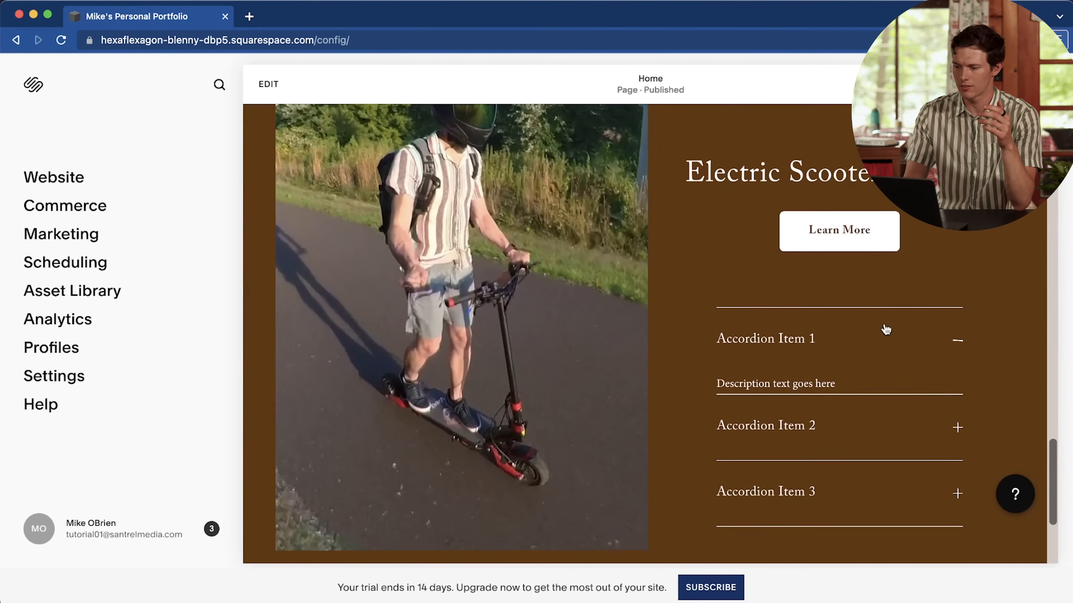
scroll(932, 353, "down", 3)
left_click(935, 199)
left_click(943, 263)
left_click(944, 263)
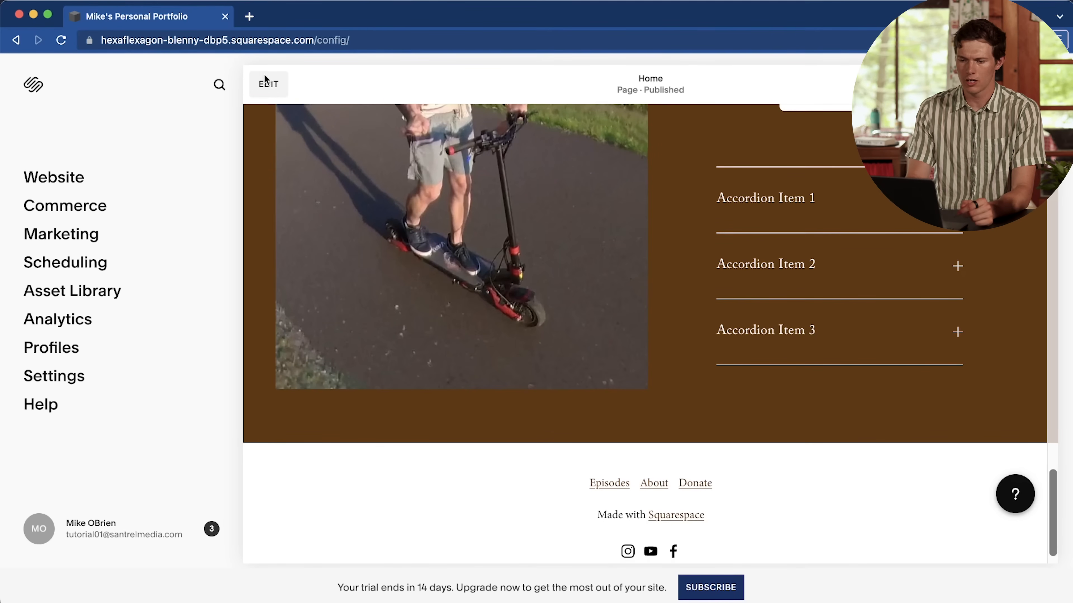
Step: Reopen the page for editing, delete the accordion block from the scooter section and browse the other available block types
left_click(274, 84)
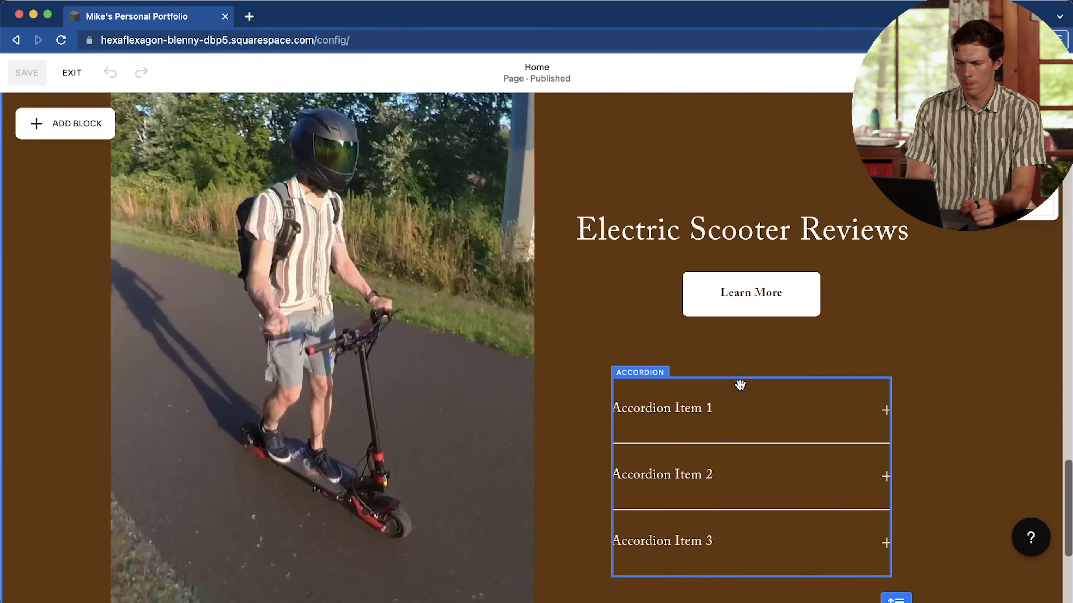
left_click(779, 413)
left_click(721, 348)
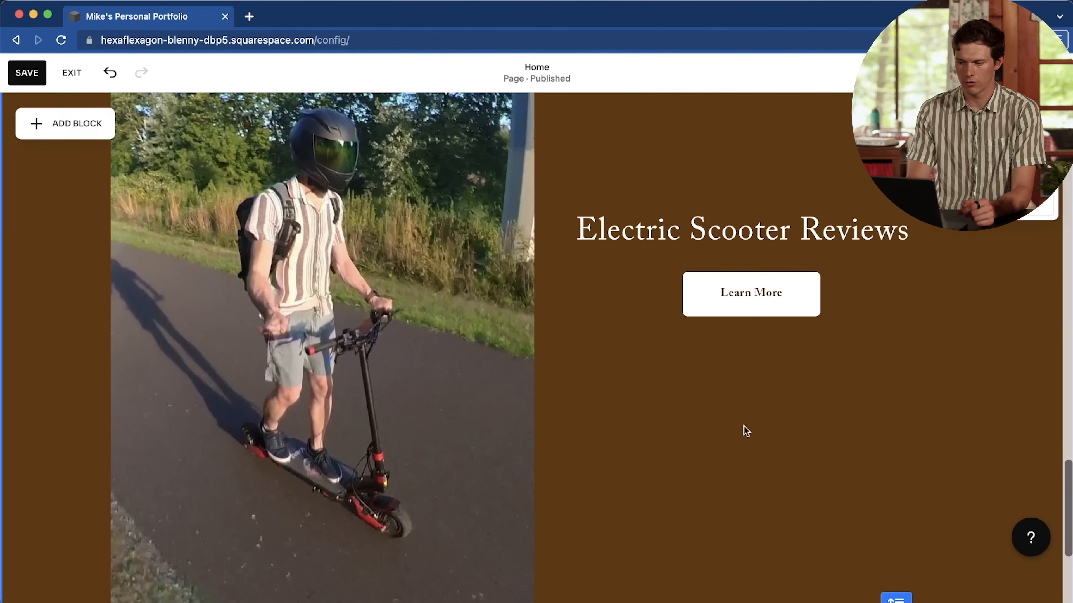
left_click(61, 127)
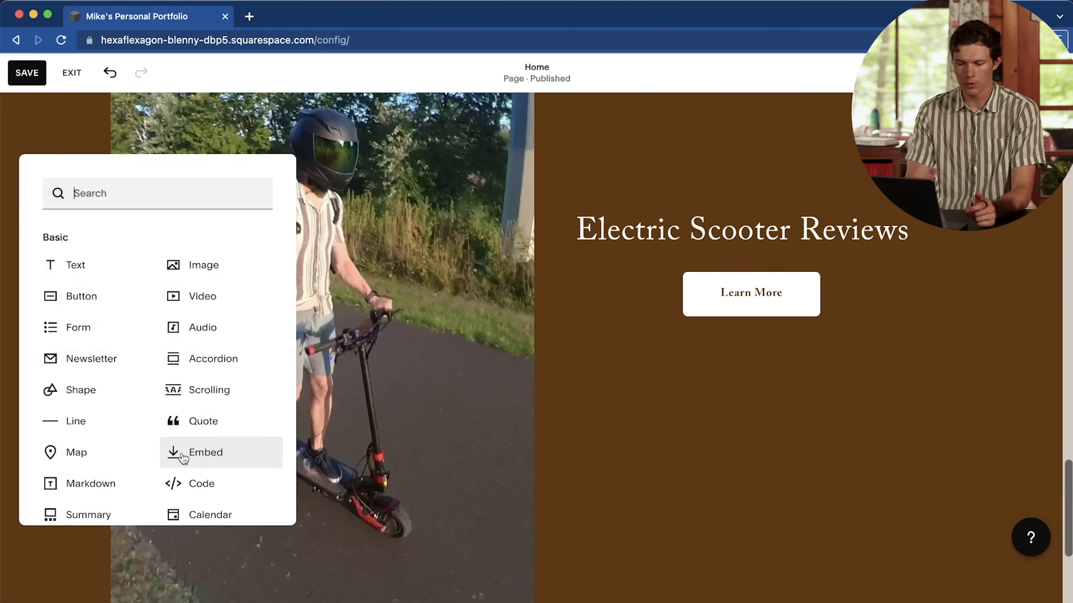
scroll(177, 452, "down", 3)
scroll(183, 458, "down", 8)
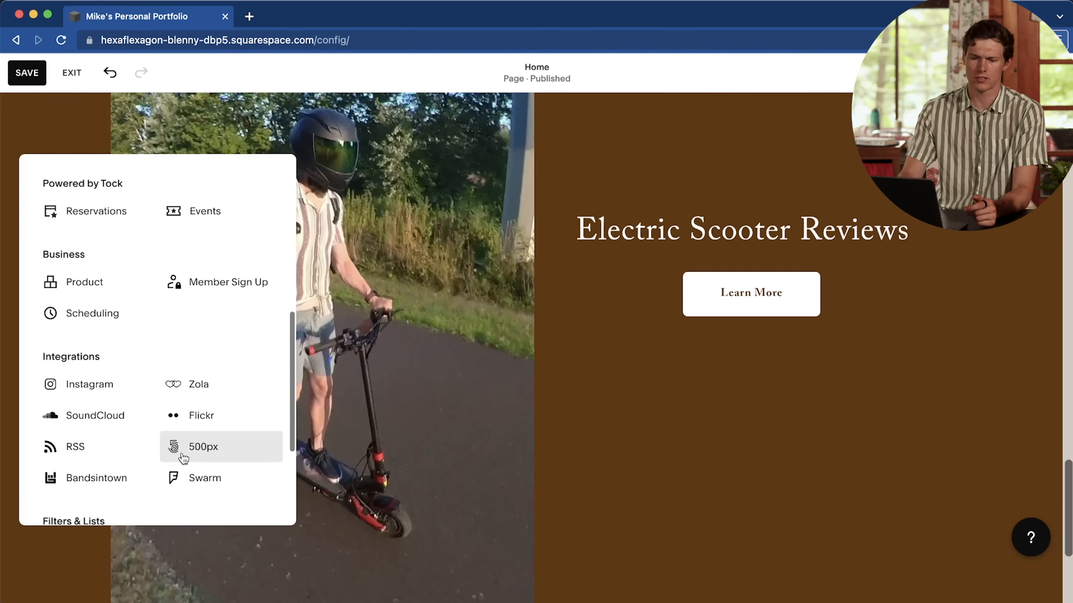
scroll(182, 458, "down", 1)
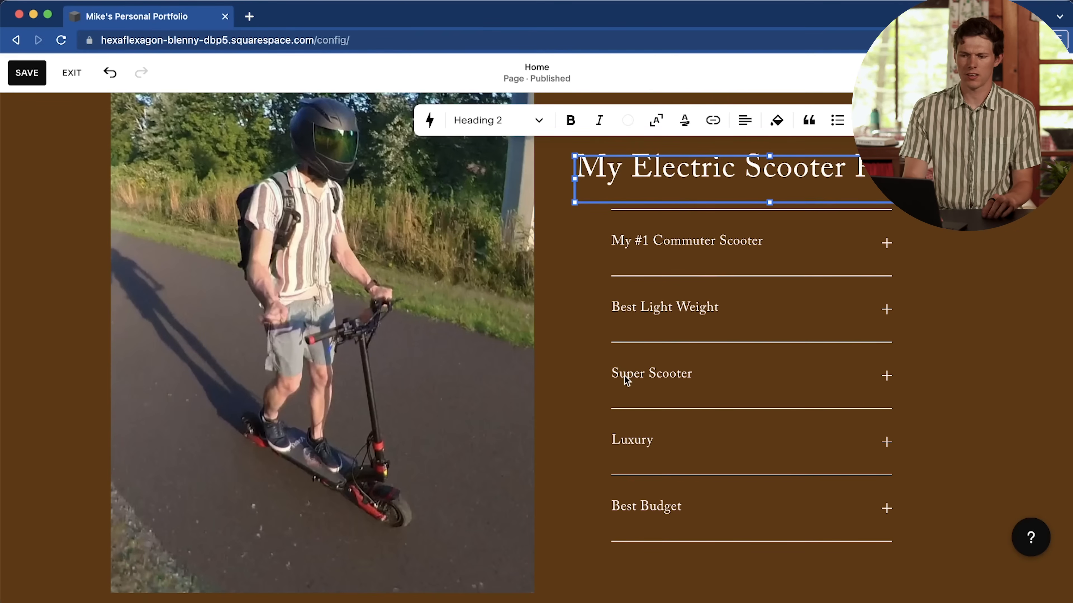
Step: Finish editing the "My Electric Scooter Picks" heading and save the home page
left_click(572, 419)
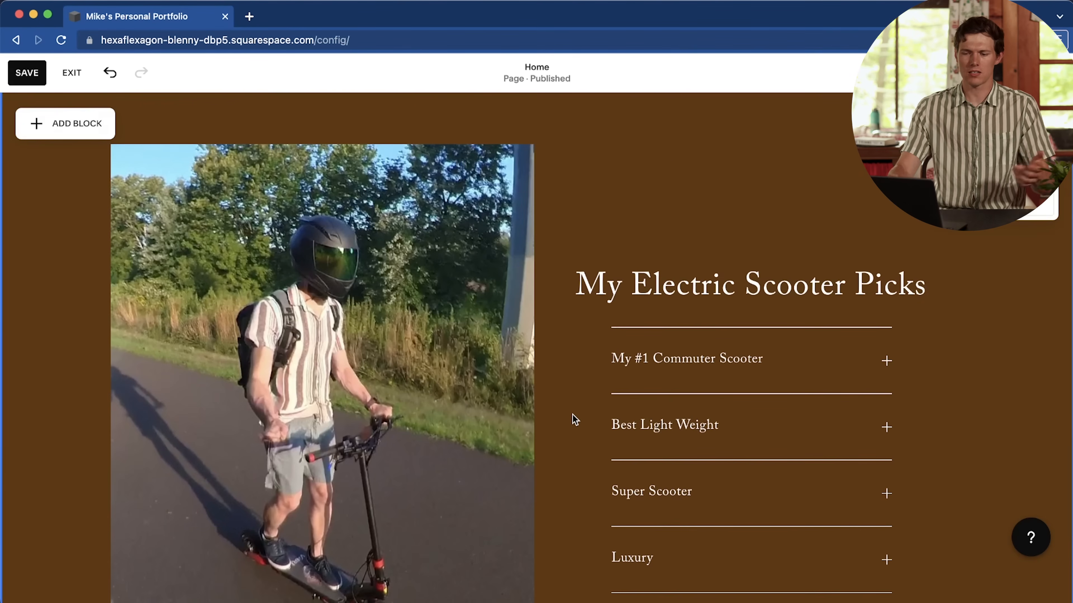
scroll(574, 422, "down", 8)
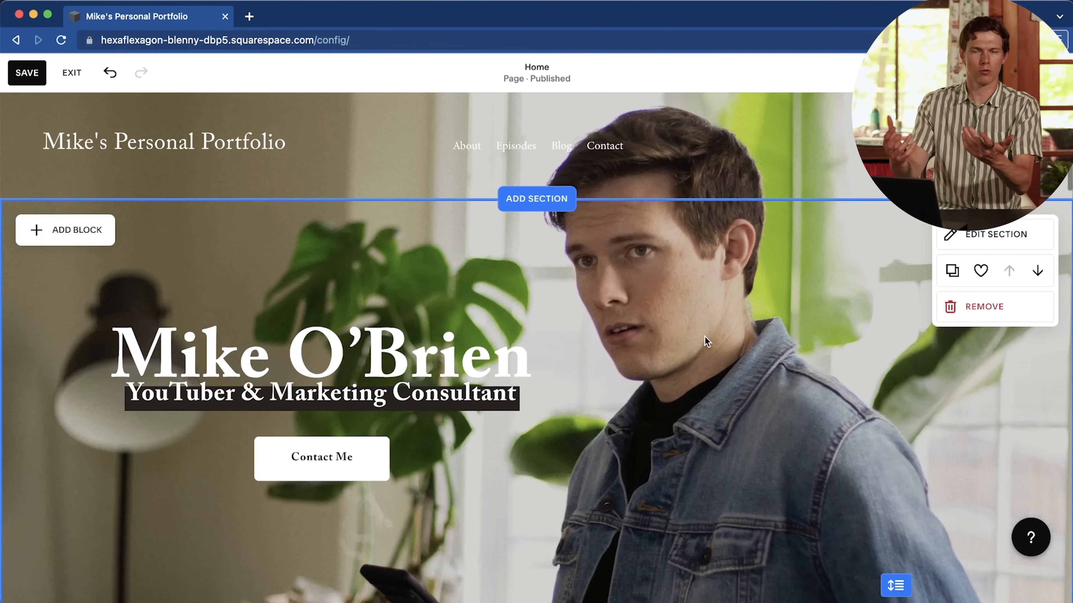
left_click(27, 73)
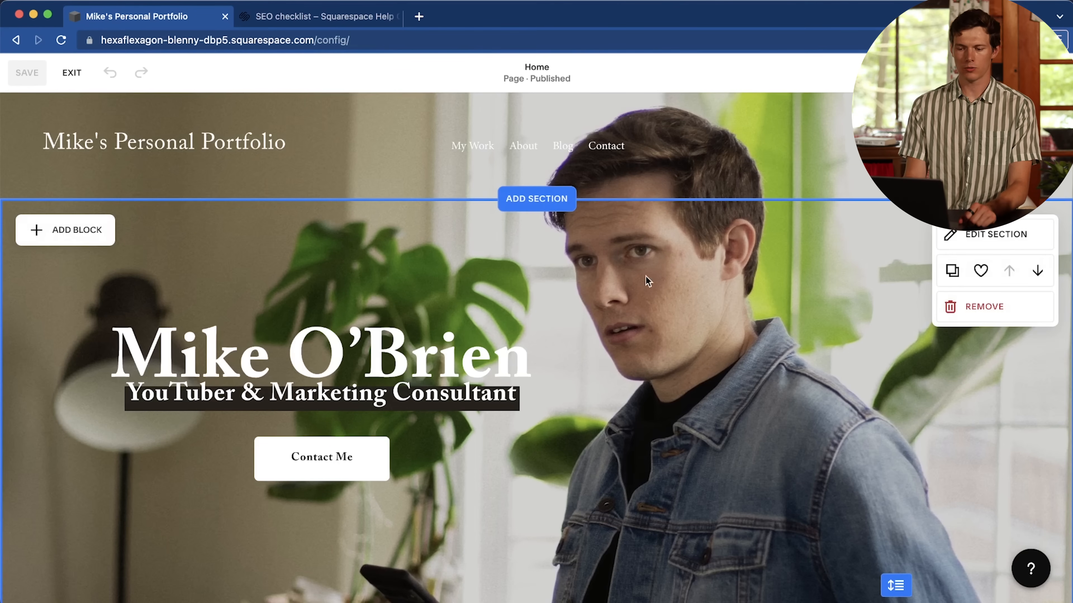
Step: Open the site footer for editing and delete its "Made with Squarespace" line
mouse_move(554, 173)
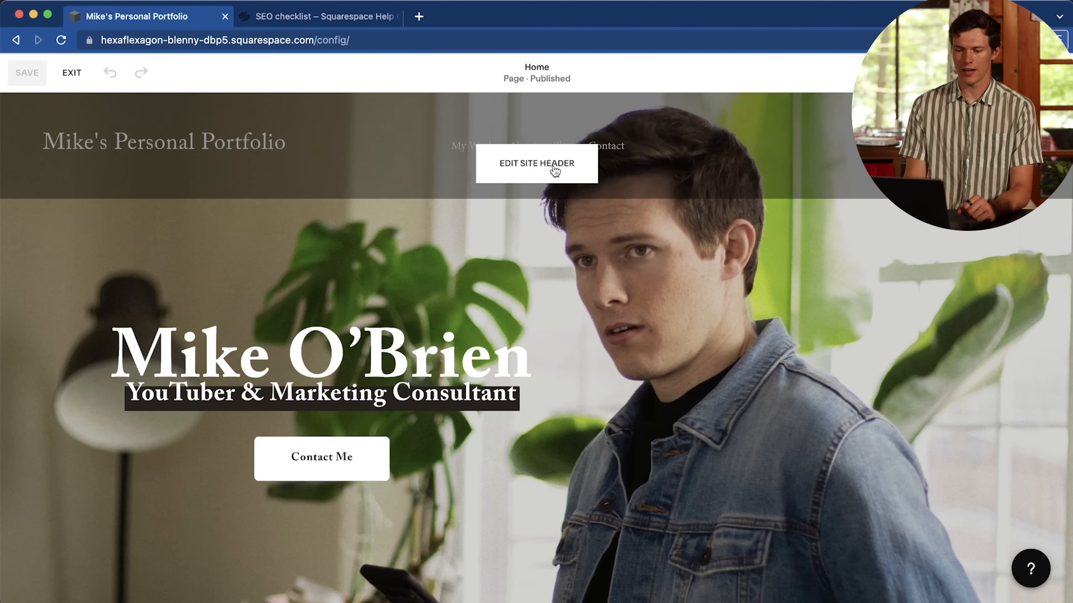
scroll(536, 346, "down", 15)
scroll(469, 524, "down", 5)
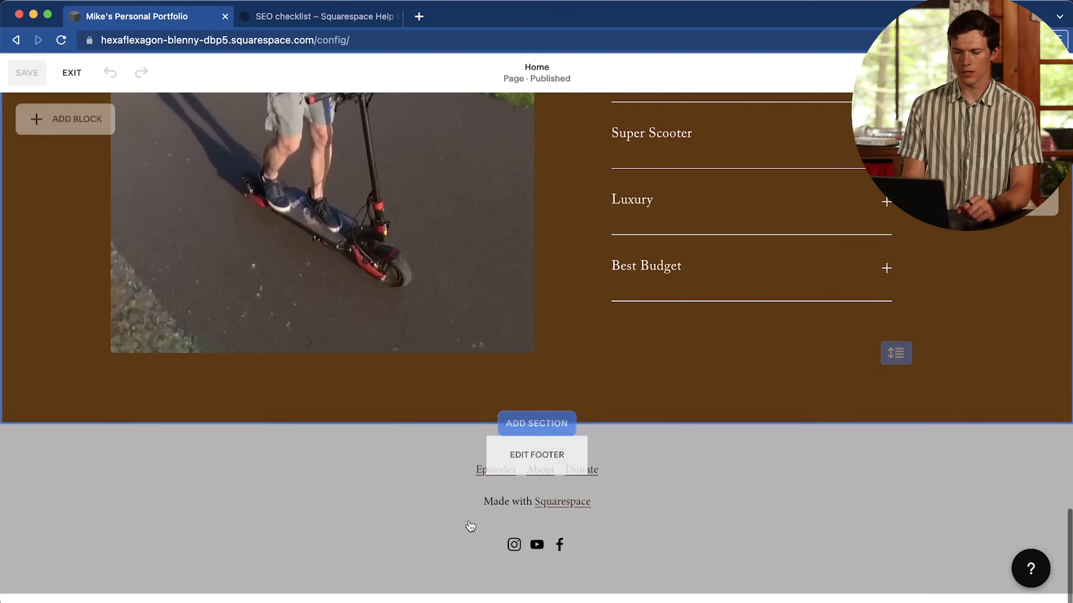
scroll(723, 490, "up", 20)
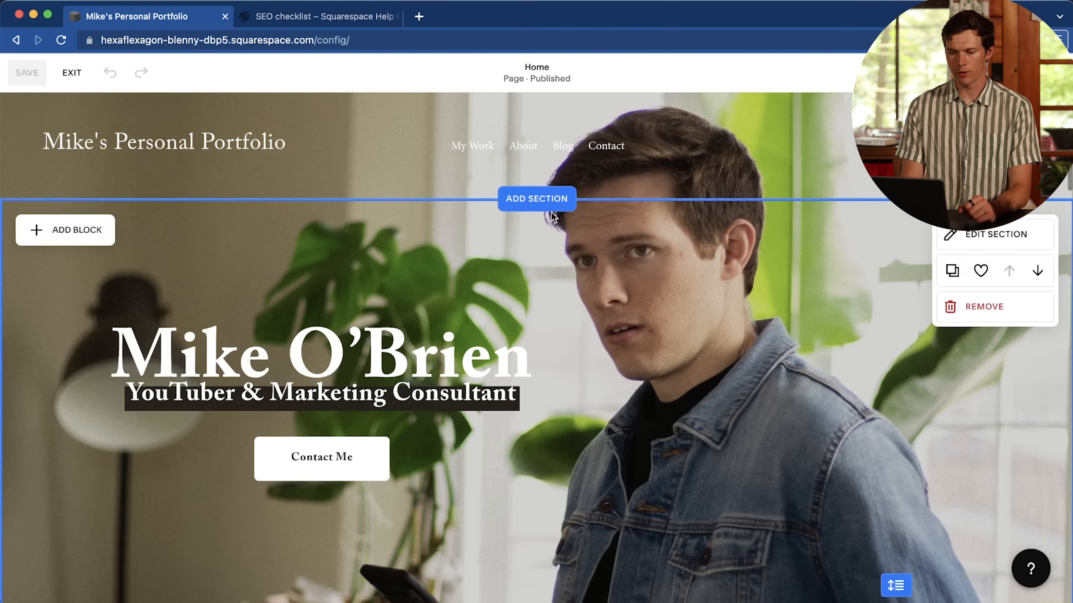
scroll(596, 357, "down", 18)
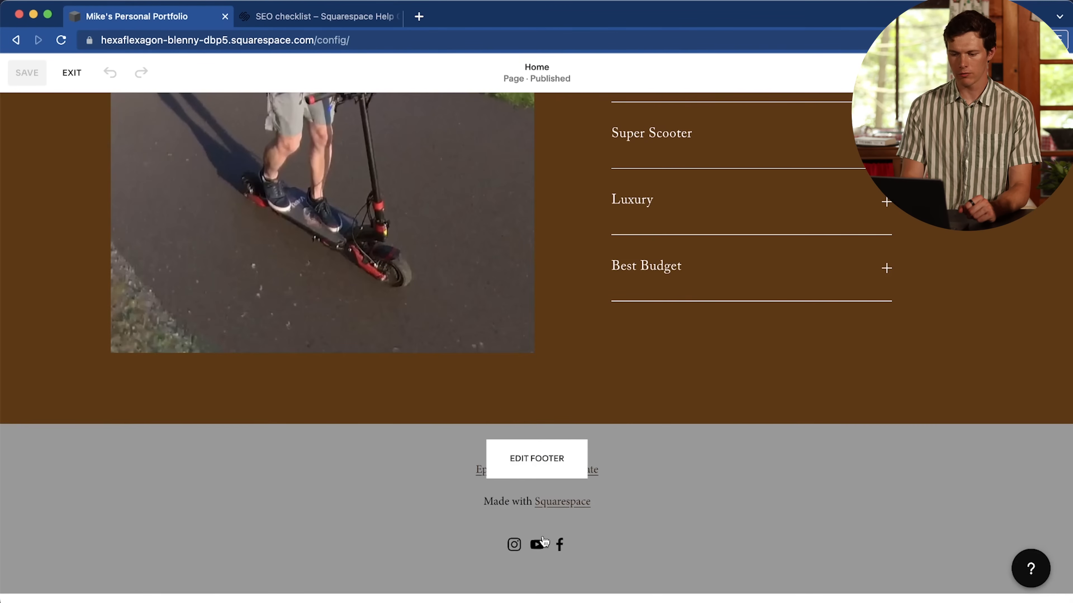
left_click(528, 465)
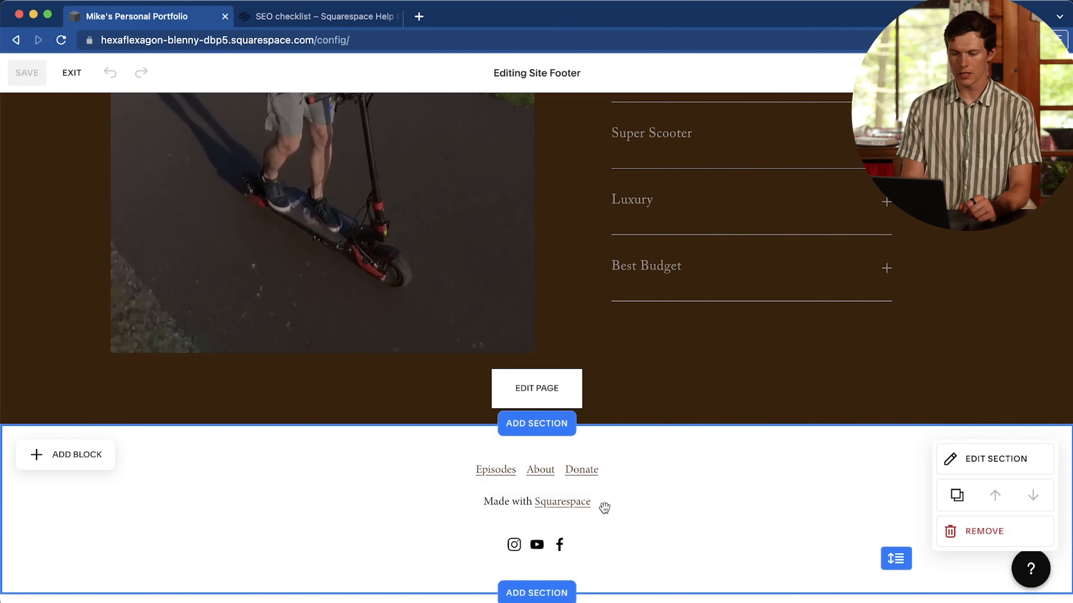
left_click(603, 505)
left_click_drag(603, 505, 484, 505)
key("BackSpace")
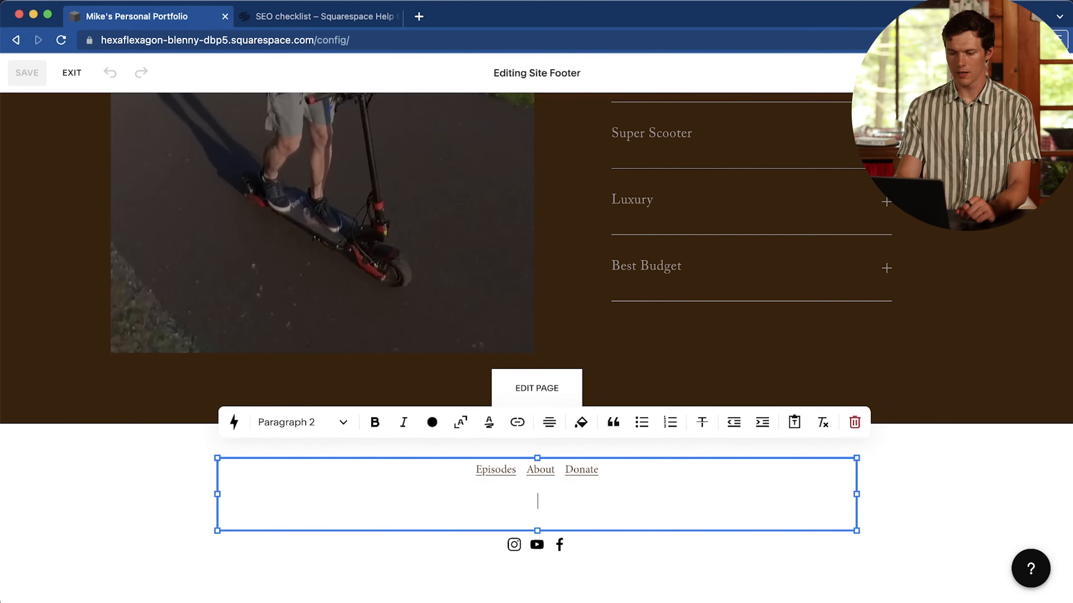
key("BackSpace")
key("BackSpace")
Step: Remove the Donate link from the footer's row of links
left_click_drag(612, 472, 566, 471)
key("BackSpace")
key("BackSpace")
key("BackSpace")
key("BackSpace")
key("BackSpace")
key("BackSpace")
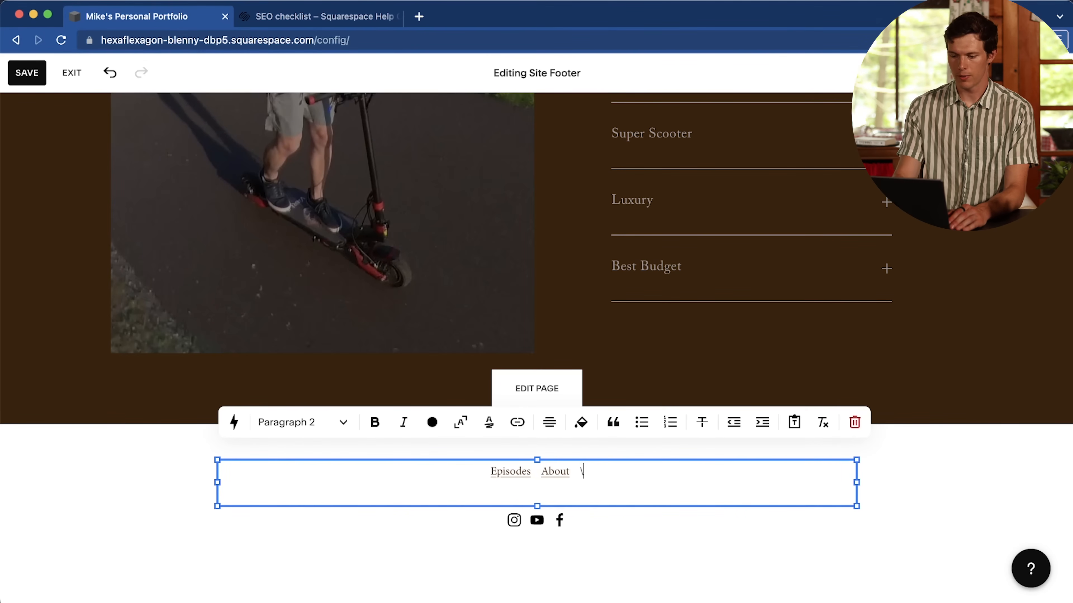
Step: Replace the Episodes link in the footer's link row with the text "My Work"
left_click_drag(535, 472, 492, 472)
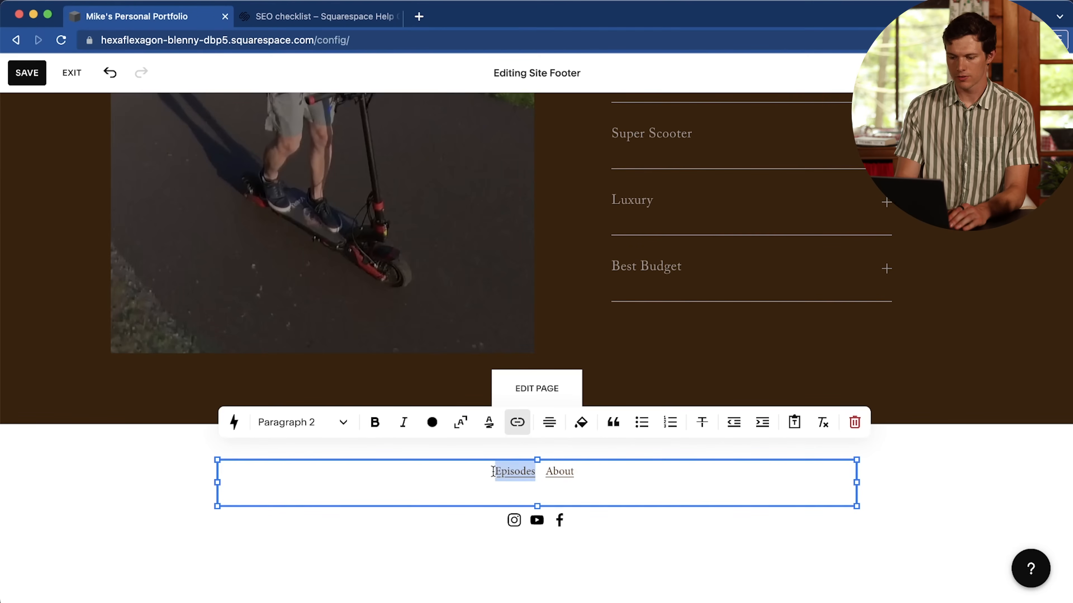
key("ctrl+super+space")
type("M")
left_click(543, 475)
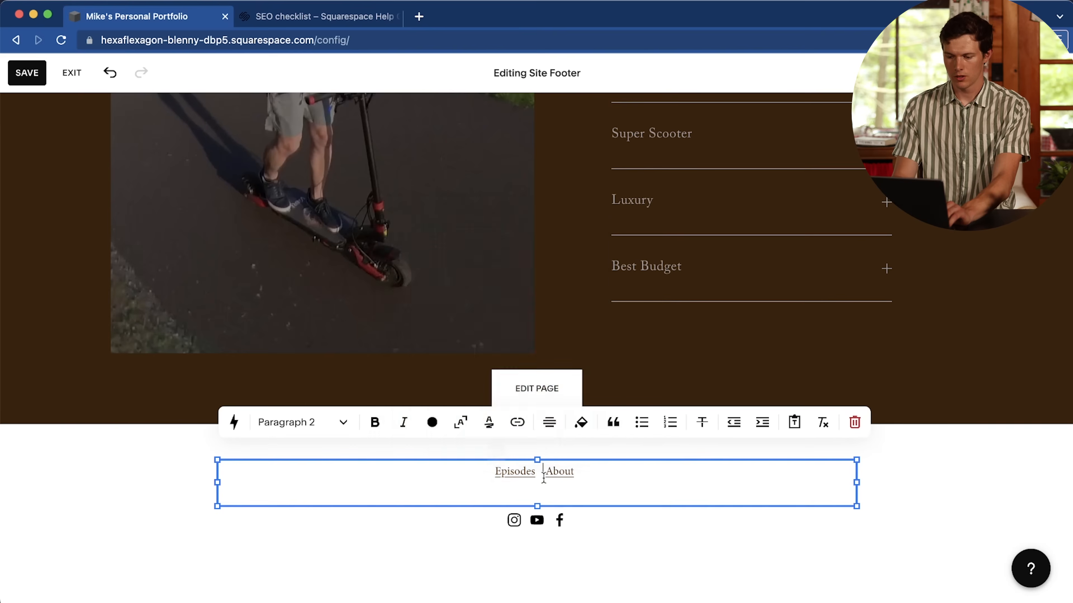
left_click_drag(536, 473, 486, 472)
type("My Work")
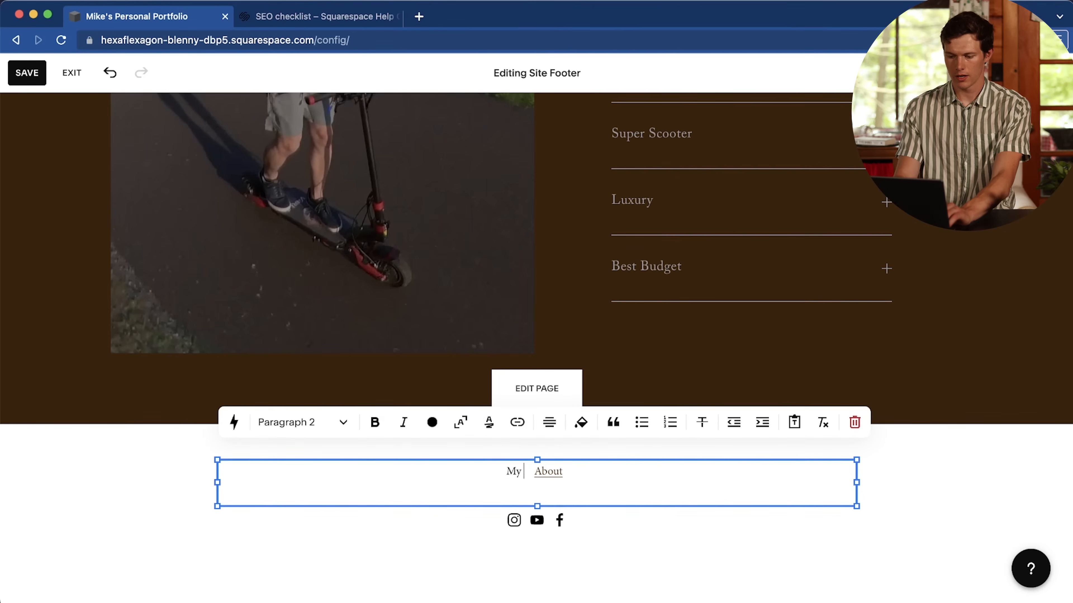
Step: Link the footer's "My Work" text to the /my-work page and apply the link
left_click(498, 471, "shift")
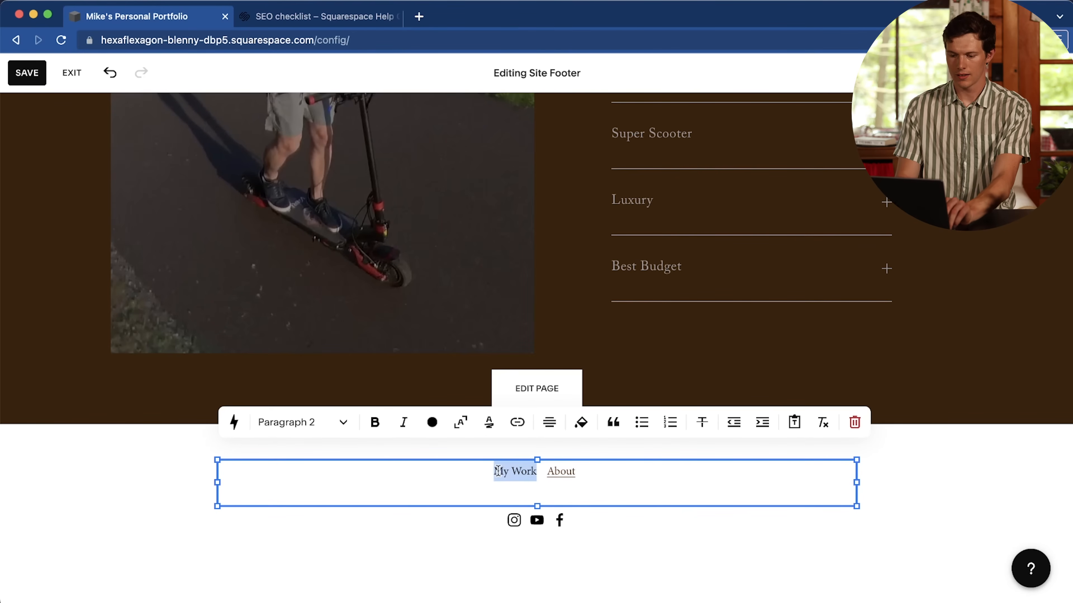
left_click(517, 422)
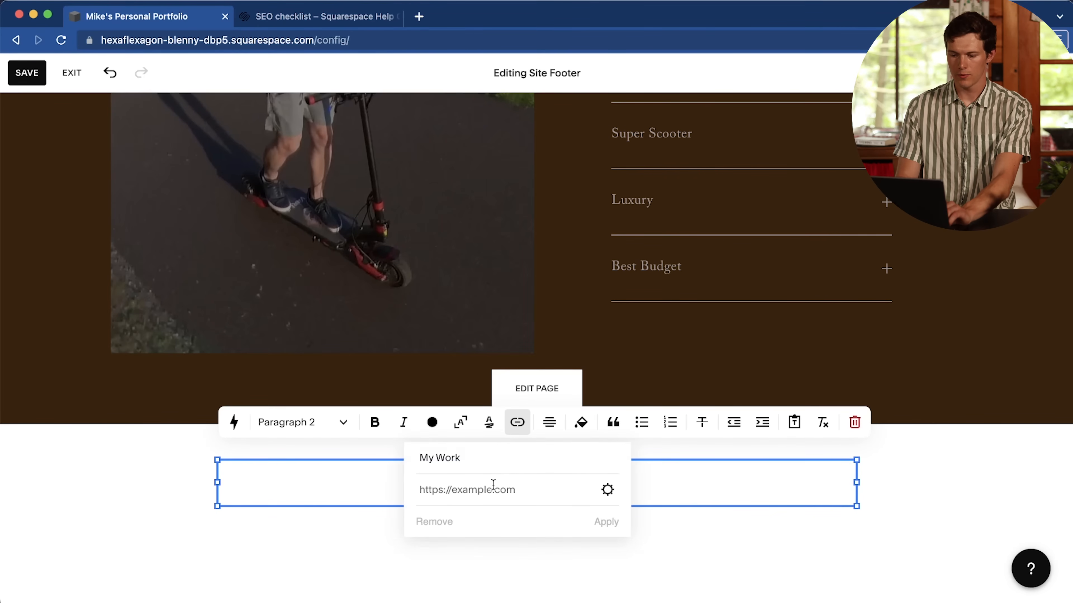
left_click(607, 490)
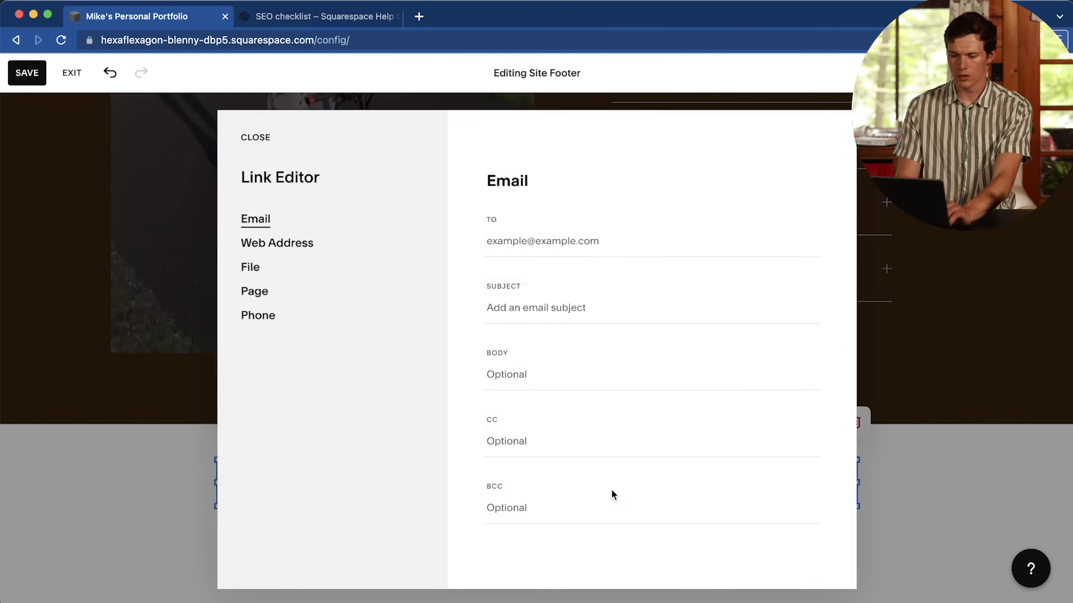
left_click(255, 294)
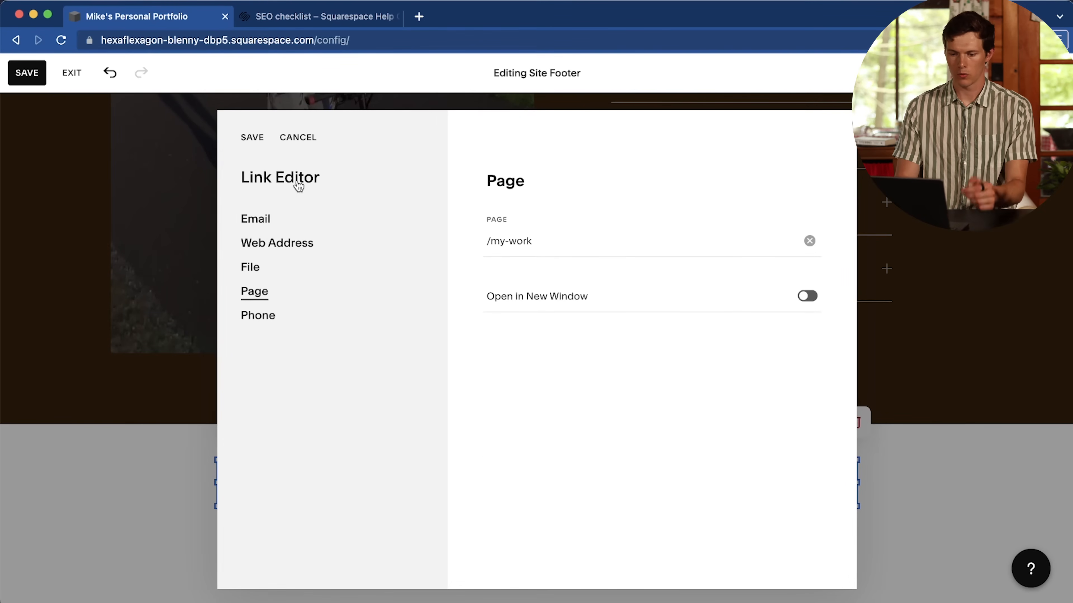
left_click(252, 137)
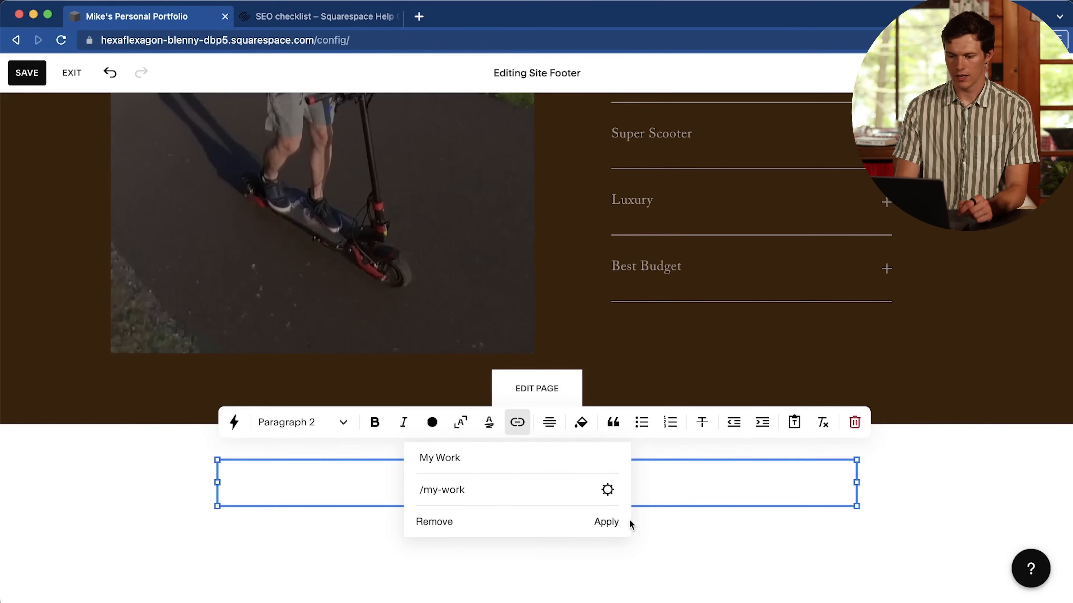
left_click(605, 522)
Step: Open the element settings of the site header and switch its button off and back on
scroll(670, 488, "up", 20)
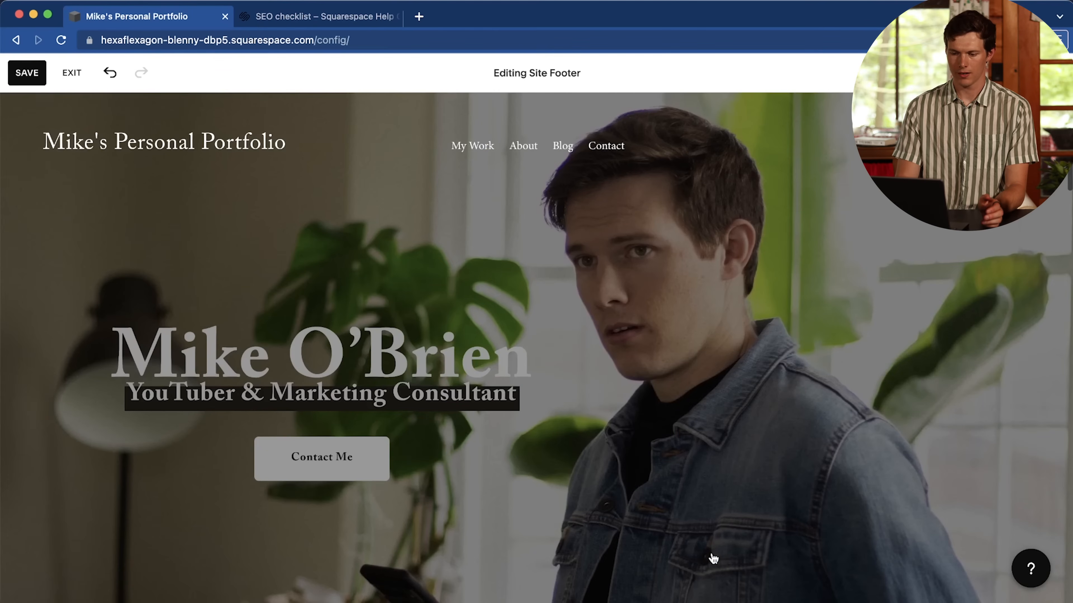
mouse_move(725, 145)
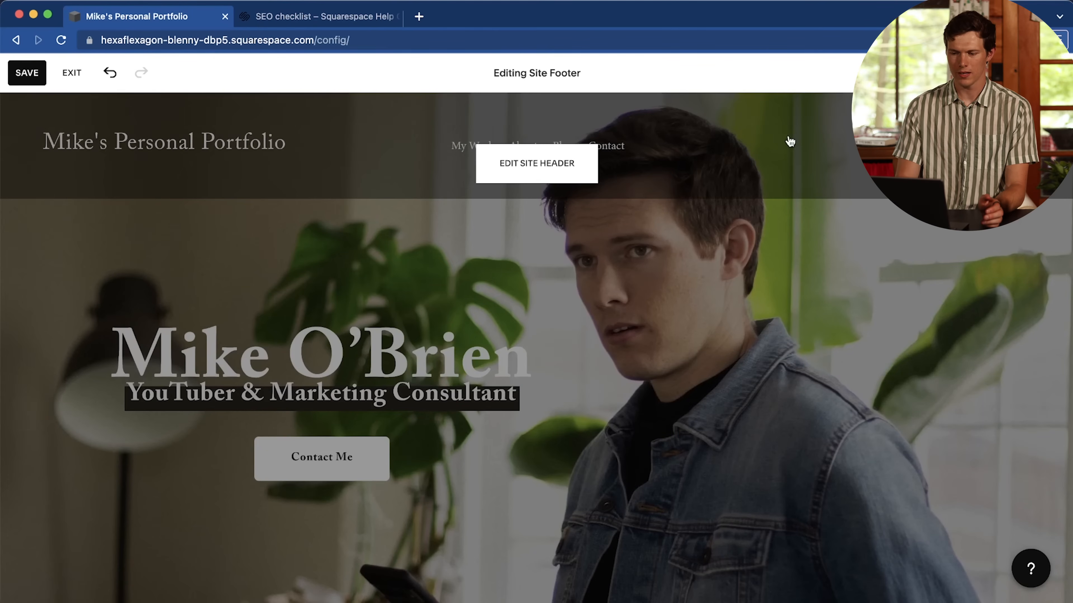
left_click(549, 159)
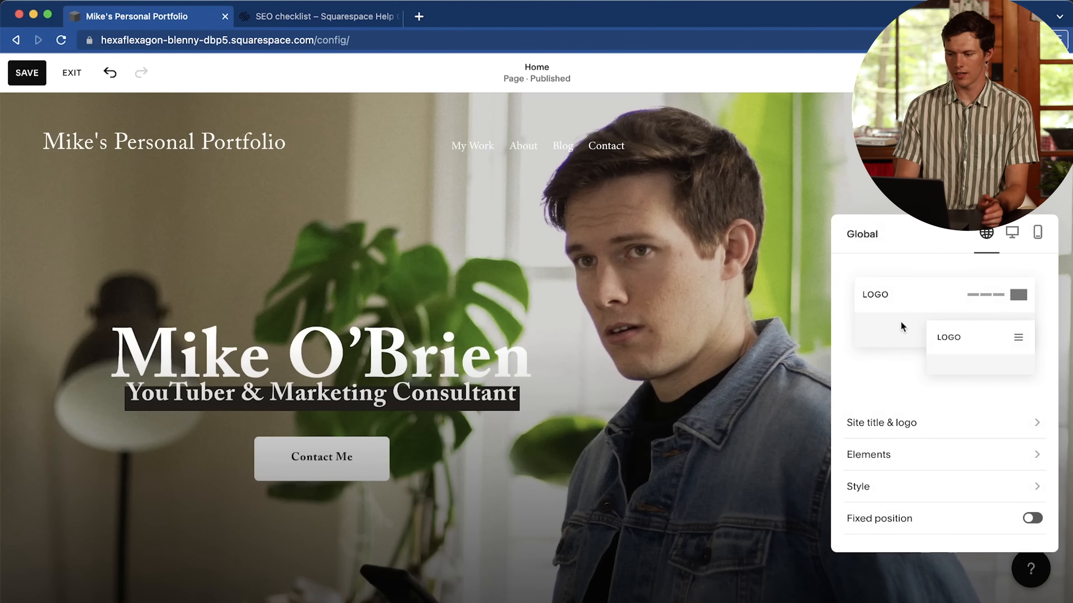
left_click(931, 432)
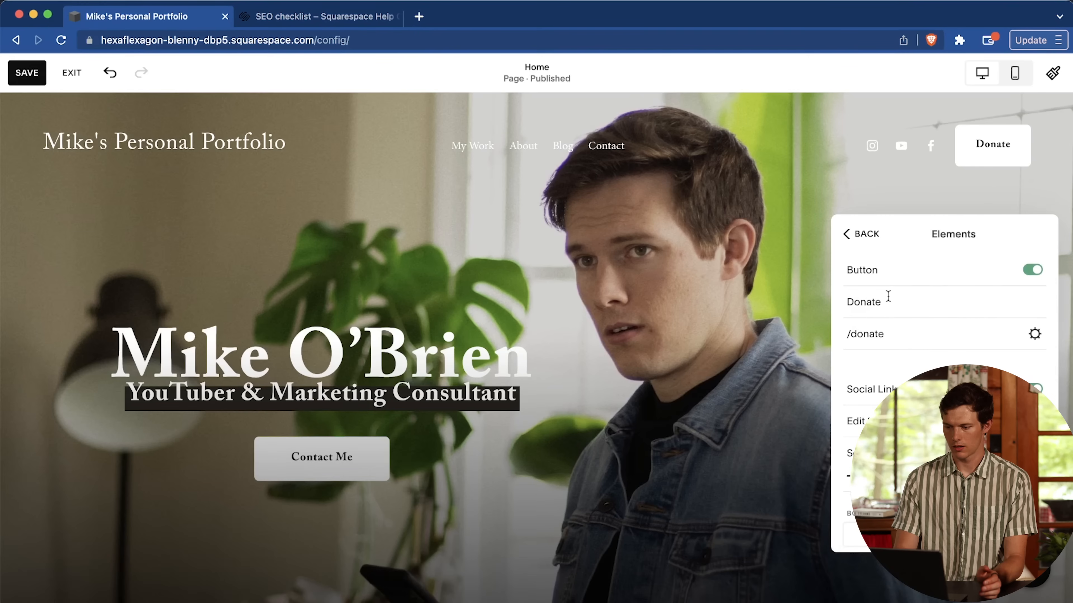
left_click(1033, 270)
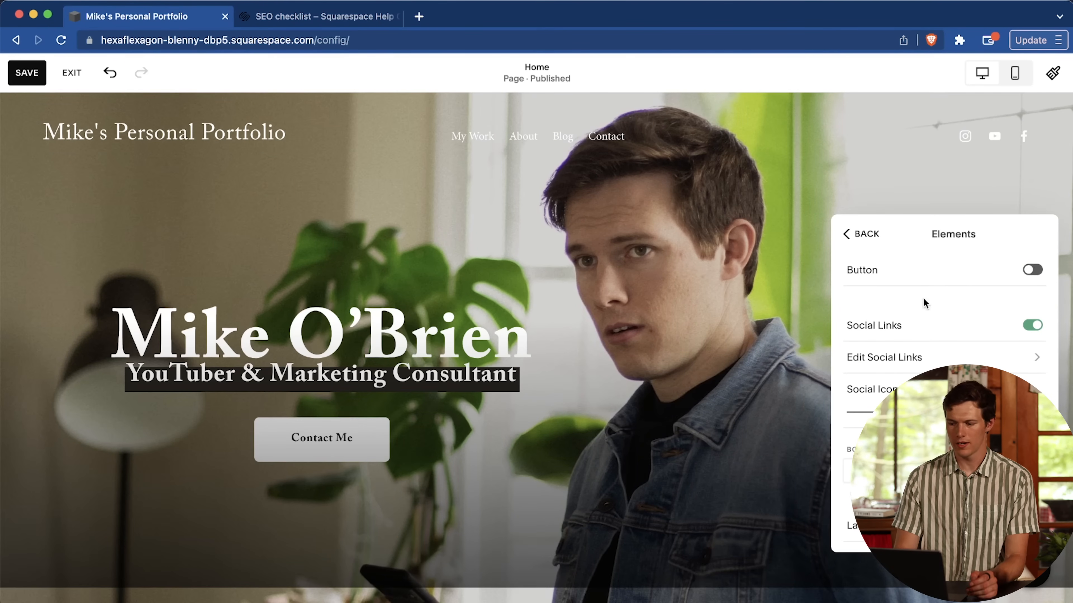
left_click(1033, 270)
Step: Relabel the header's Donate button as "Contact Me" and choose Email as its link type
left_click(927, 311)
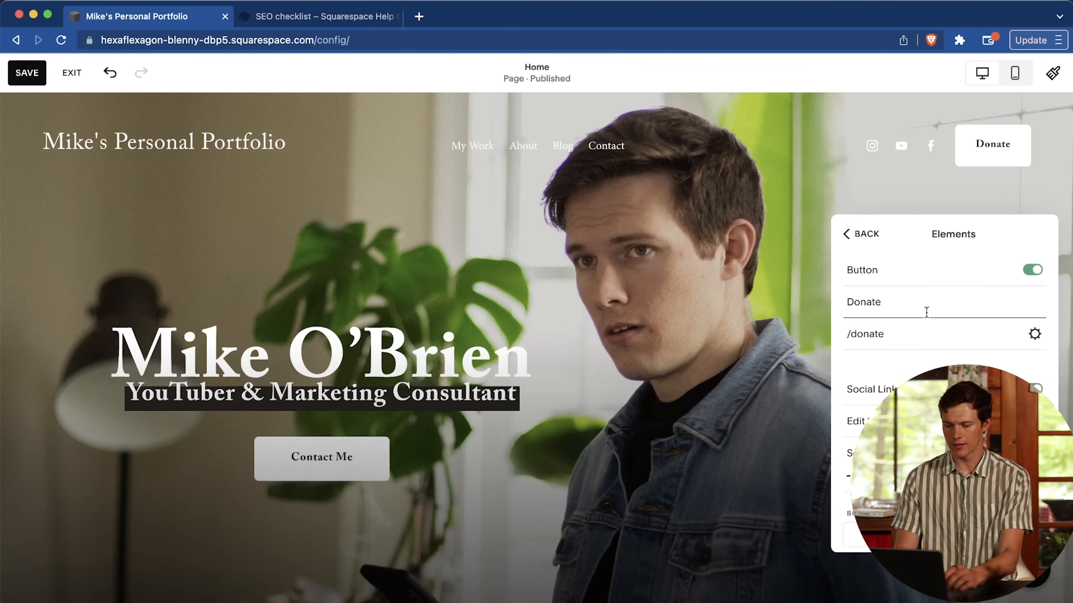
key("super+a")
type("Contact")
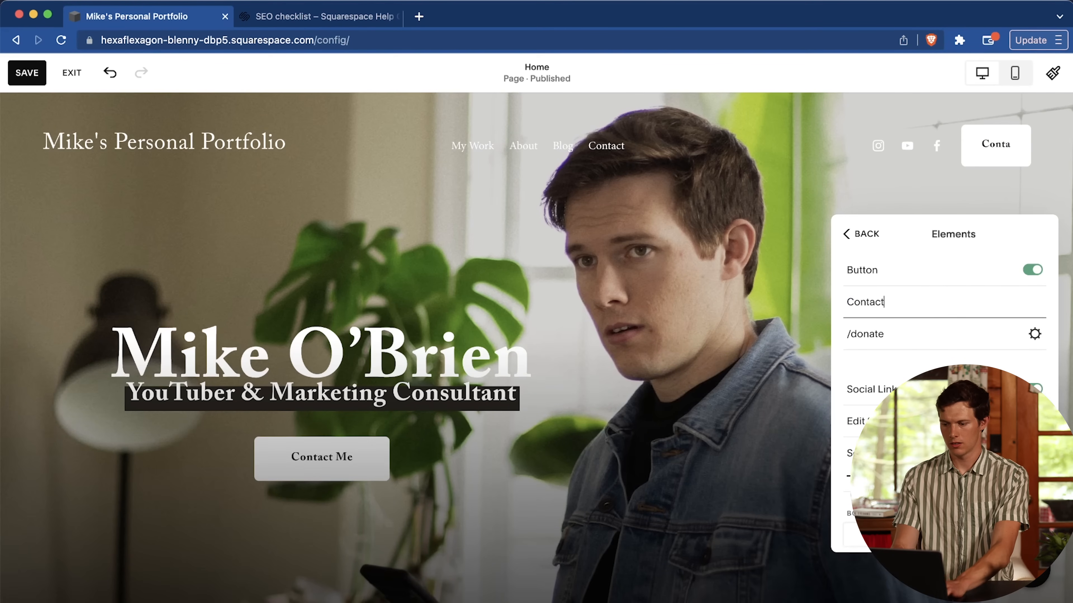
type(" Me")
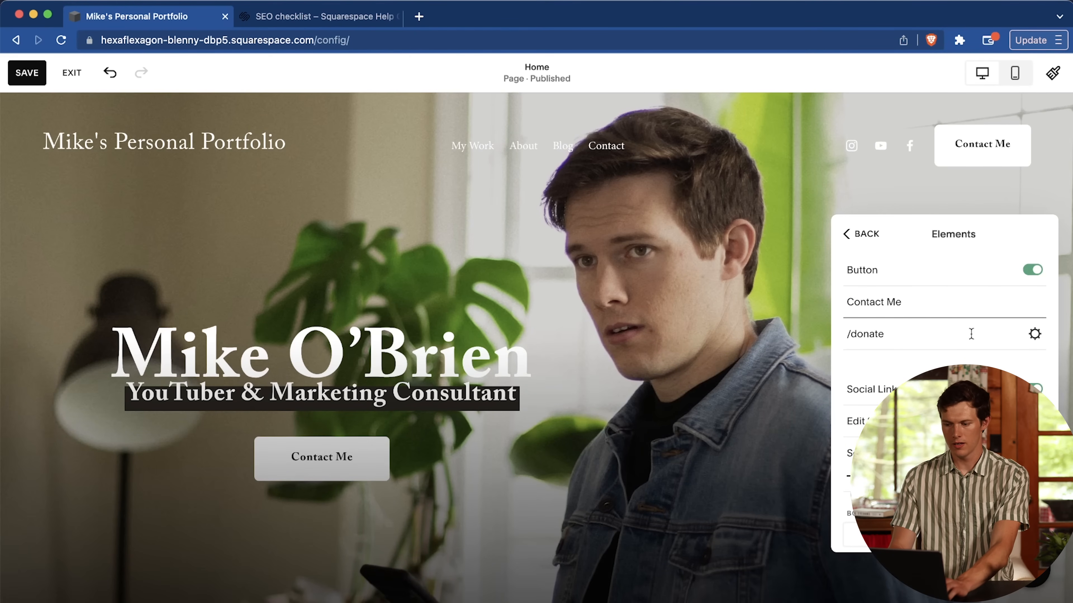
left_click(1034, 334)
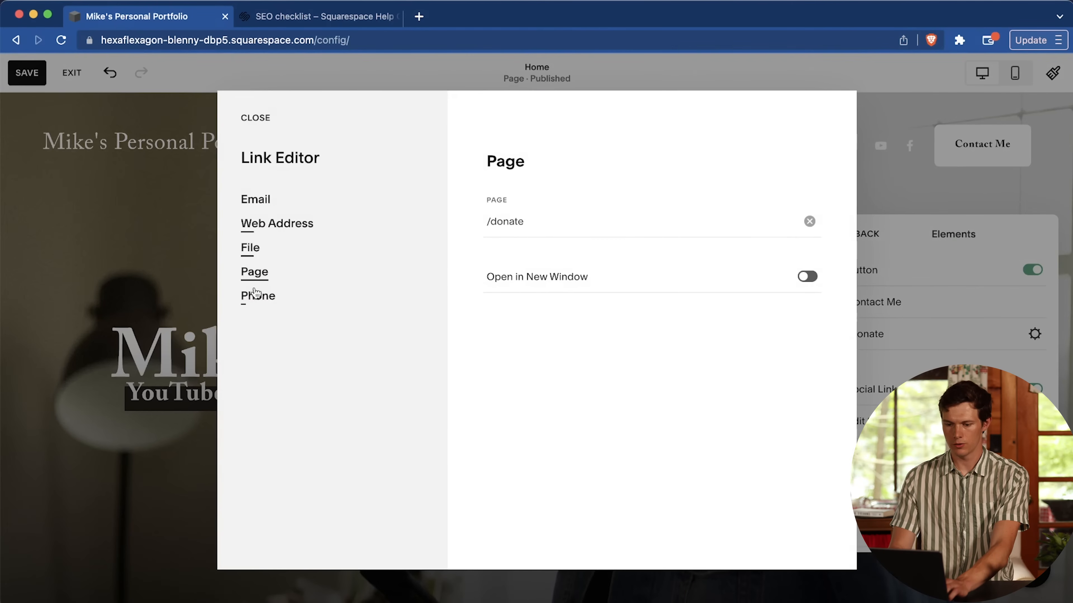
left_click(257, 201)
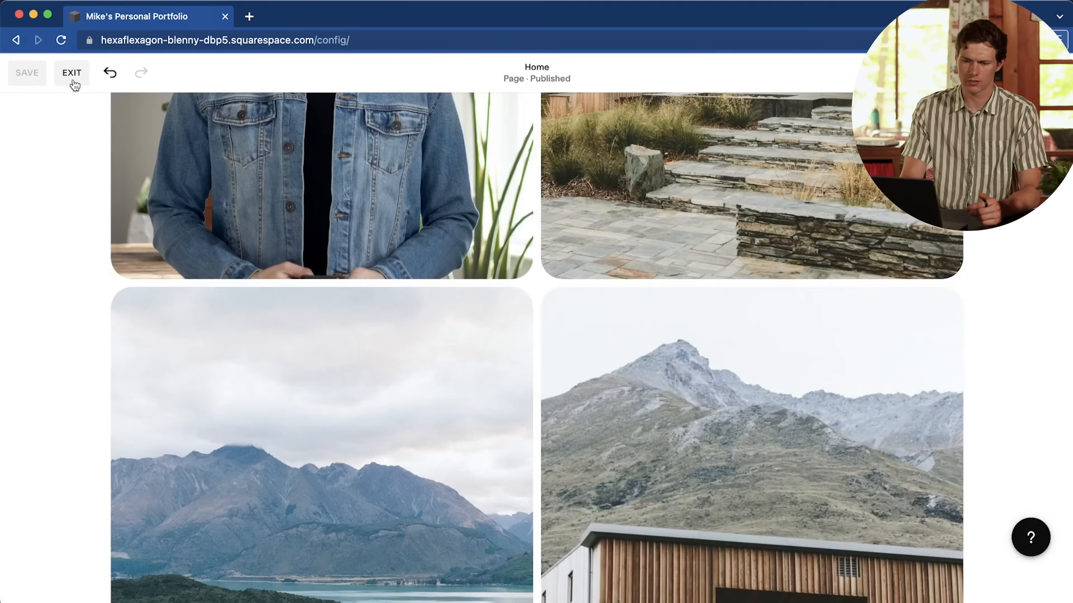
Step: Exit page editing, open the site's page list and delete the demo Episodes and Donate pages
left_click(72, 80)
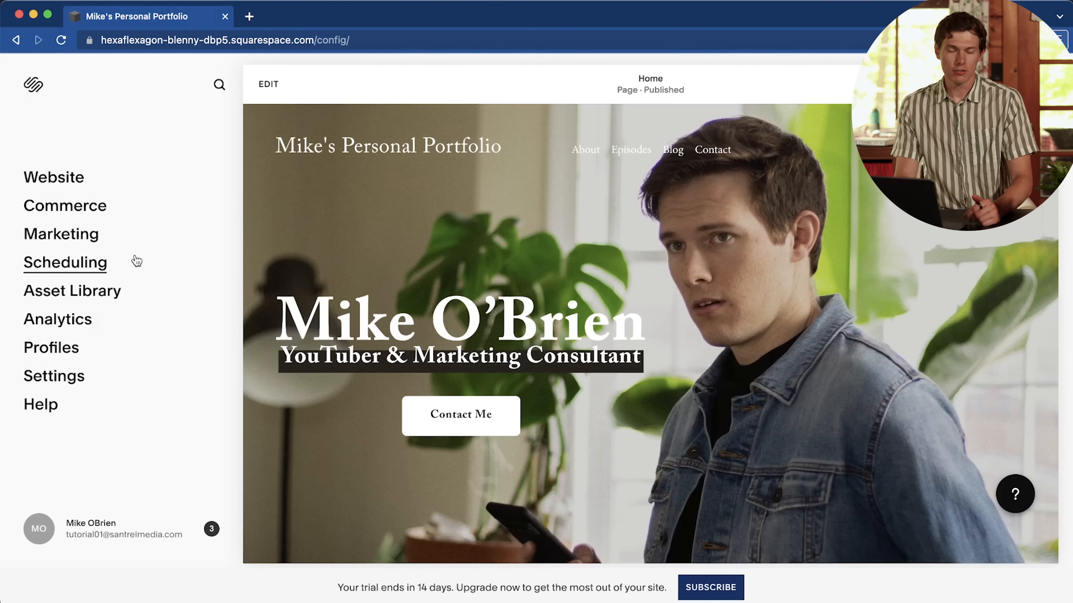
left_click(55, 179)
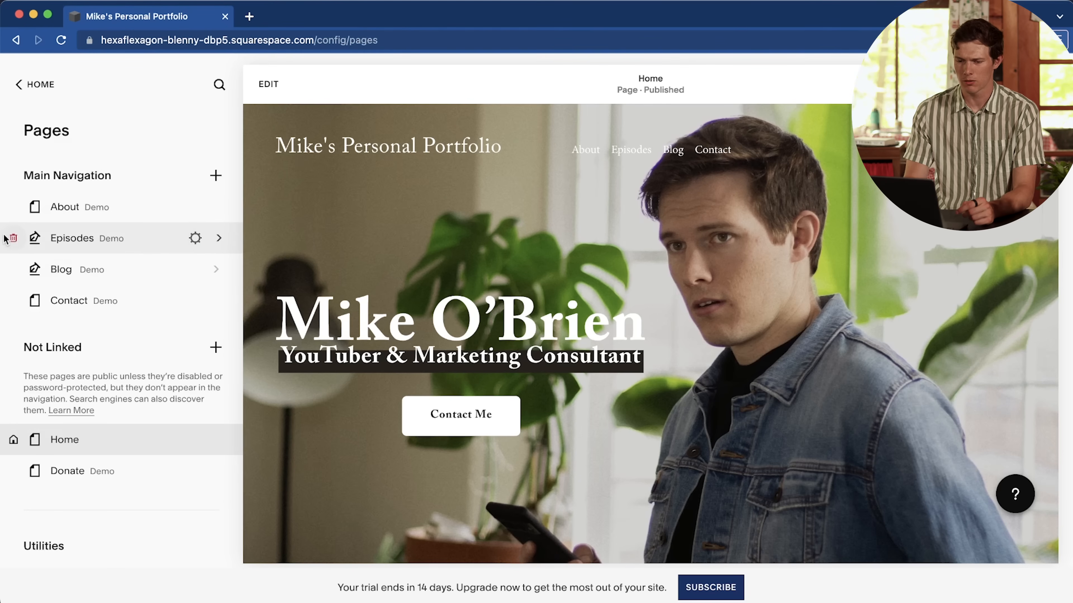
left_click(13, 238)
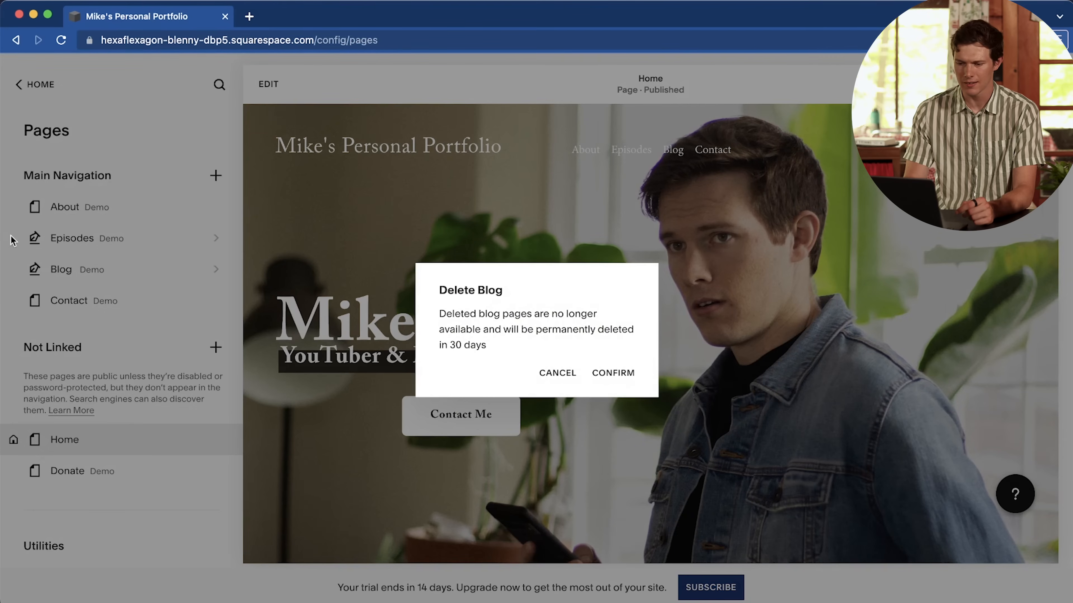
left_click(624, 380)
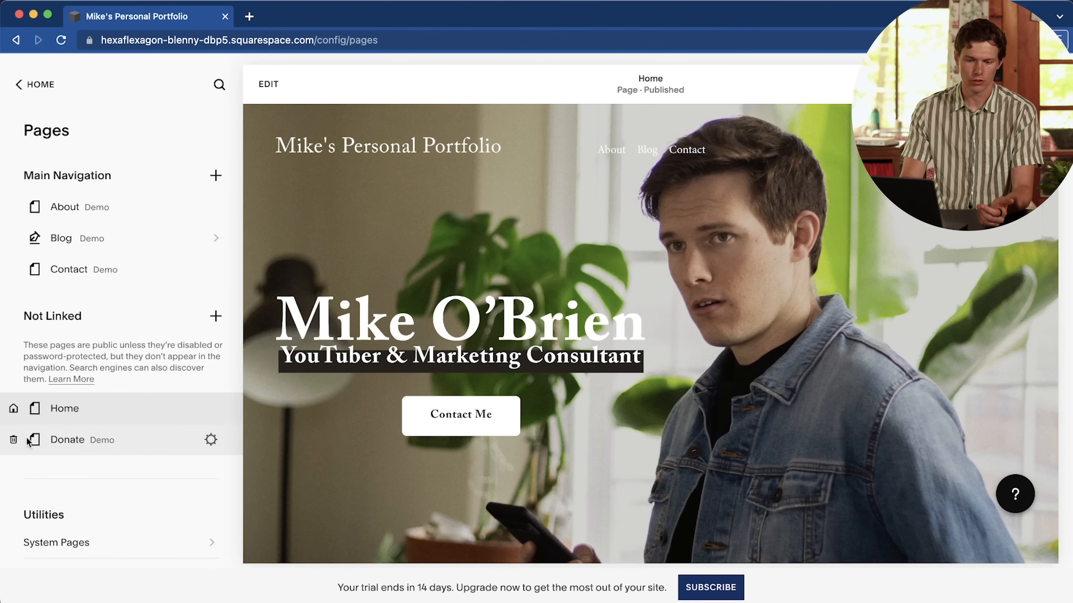
left_click(13, 440)
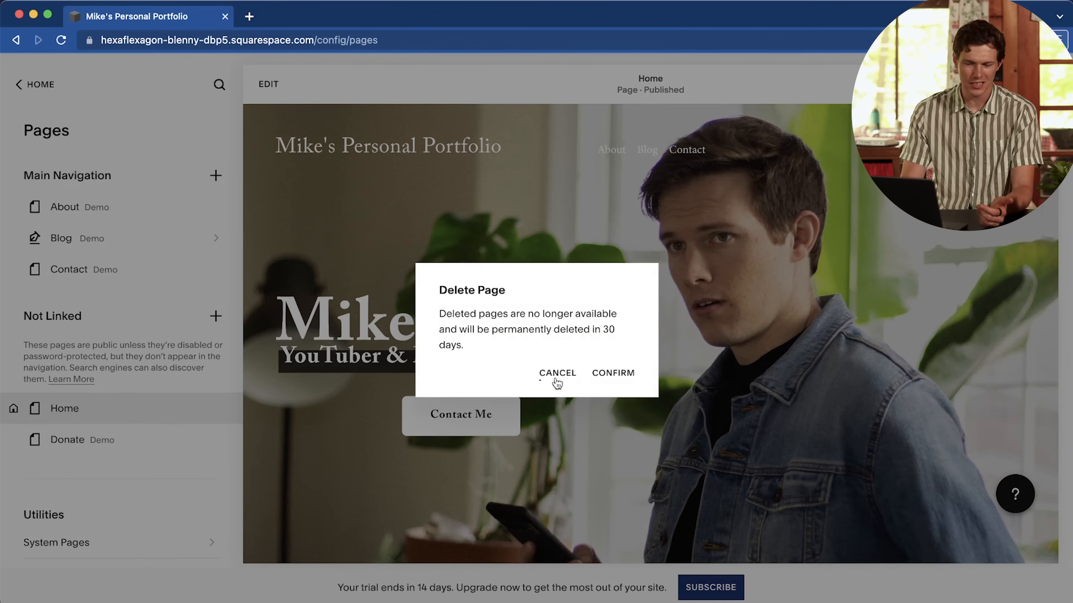
left_click(628, 379)
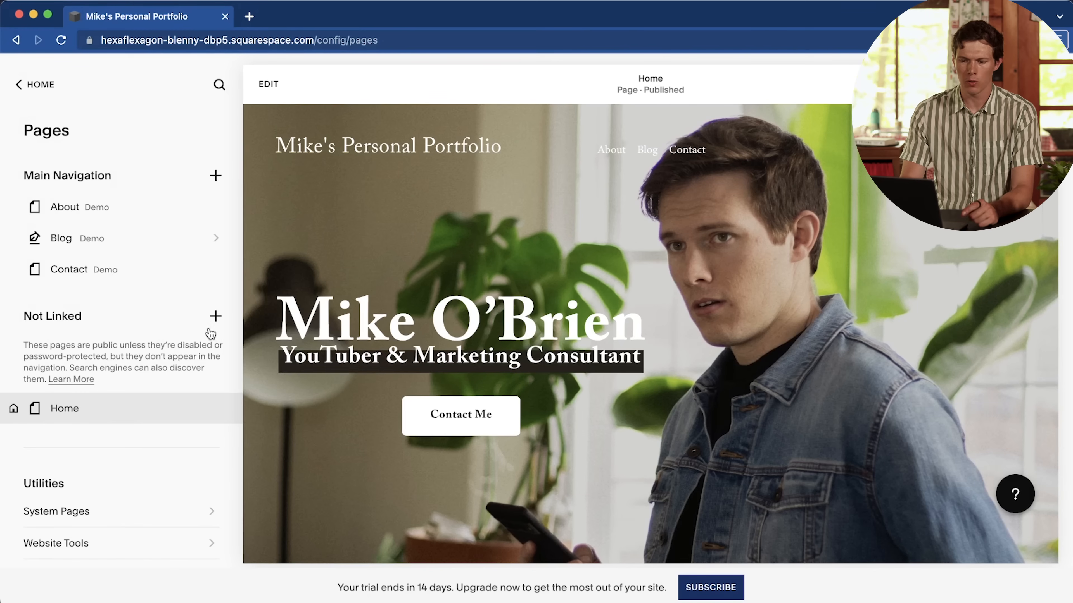
Step: Add a Portfolio page named "My Work" to the main navigation
left_click(215, 316)
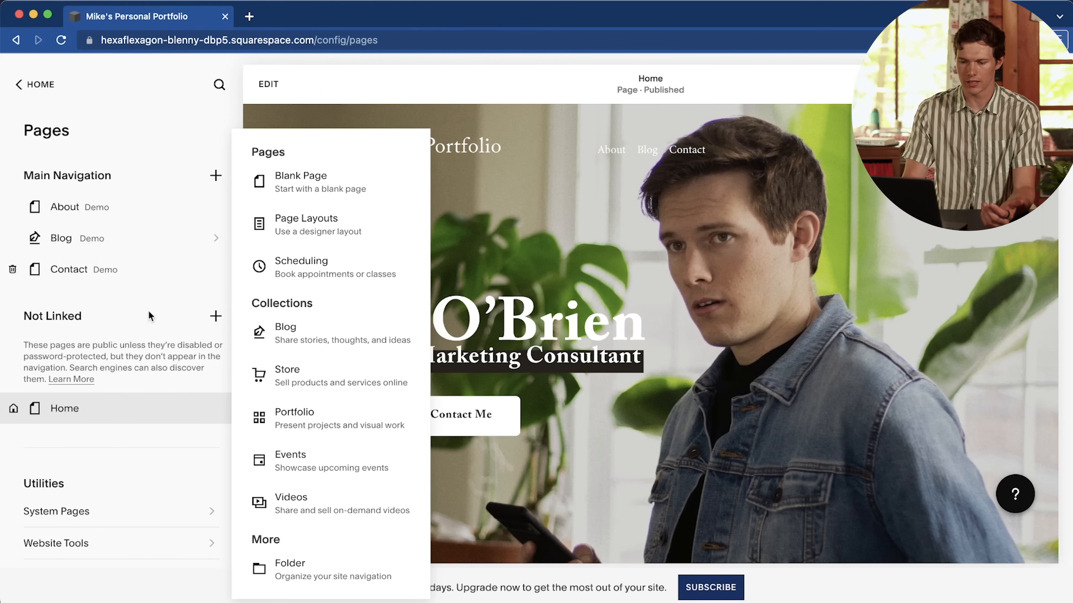
left_click(106, 342)
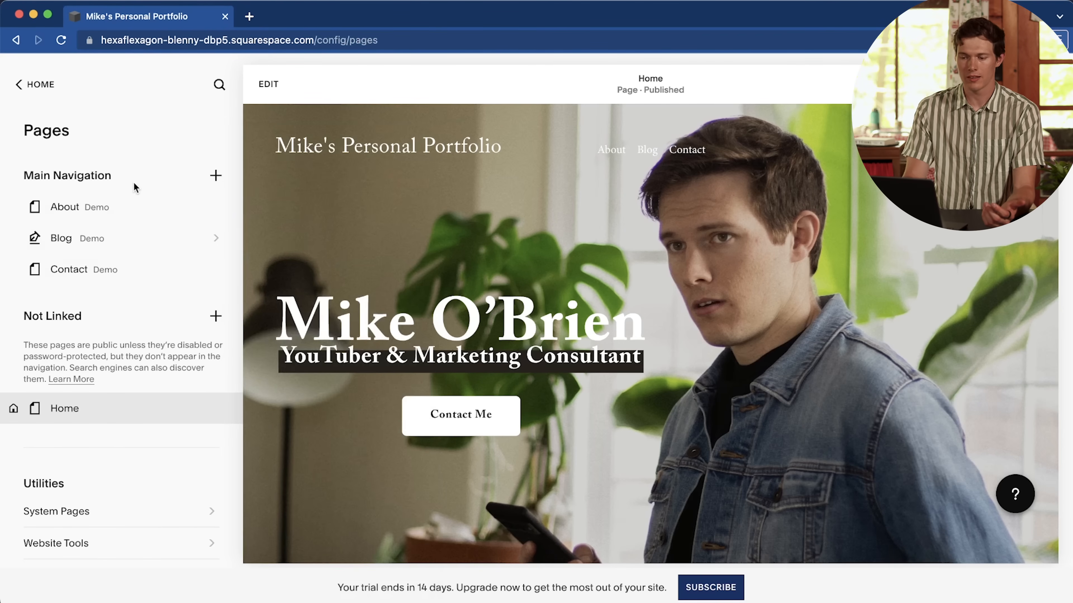
left_click(215, 175)
scroll(351, 332, "down", 2)
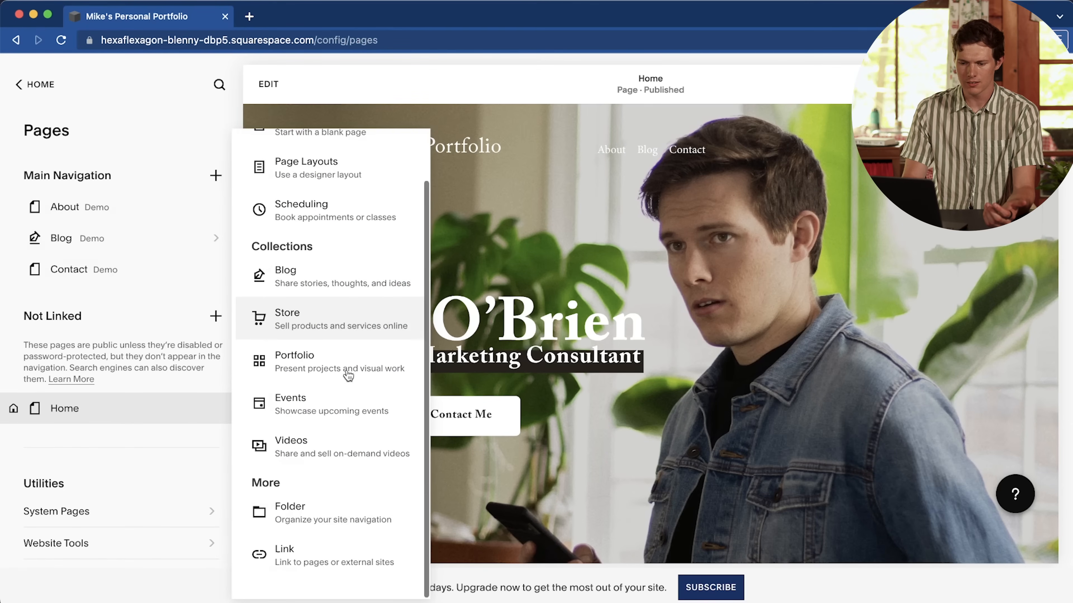
left_click(354, 370)
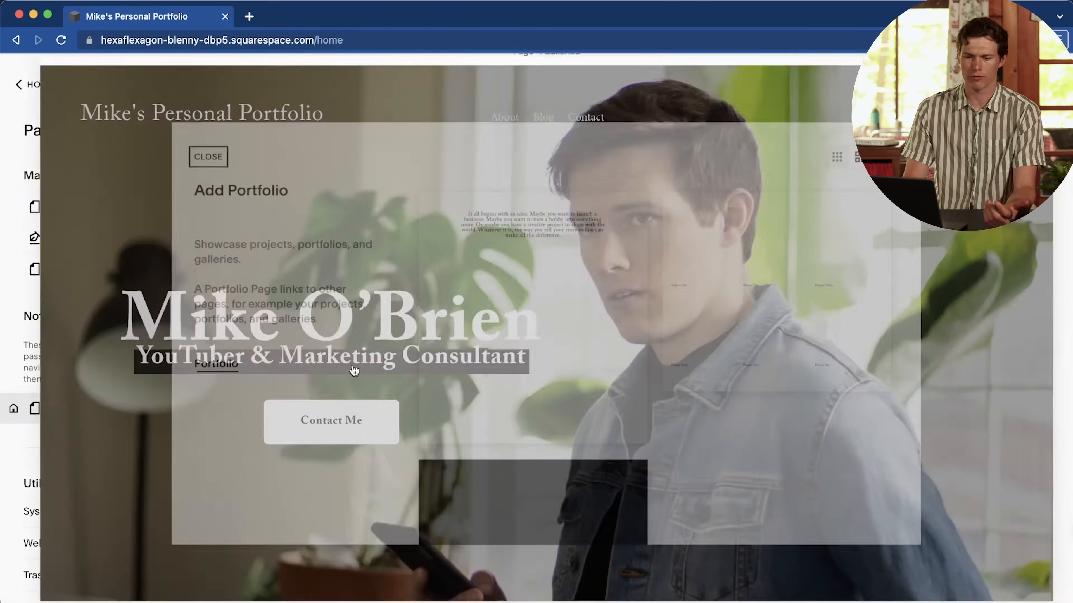
scroll(730, 338, "down", 3)
scroll(726, 360, "up", 3)
left_click(130, 136)
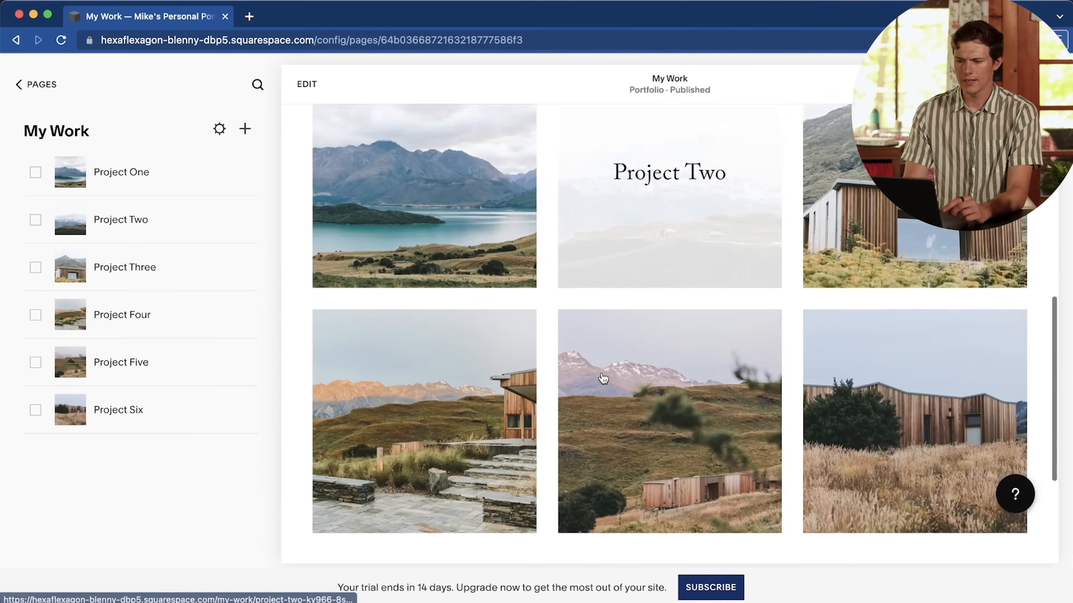
Step: Review the My Work portfolio page and select its sample projects from Project One through Project Six
scroll(601, 375, "down", 5)
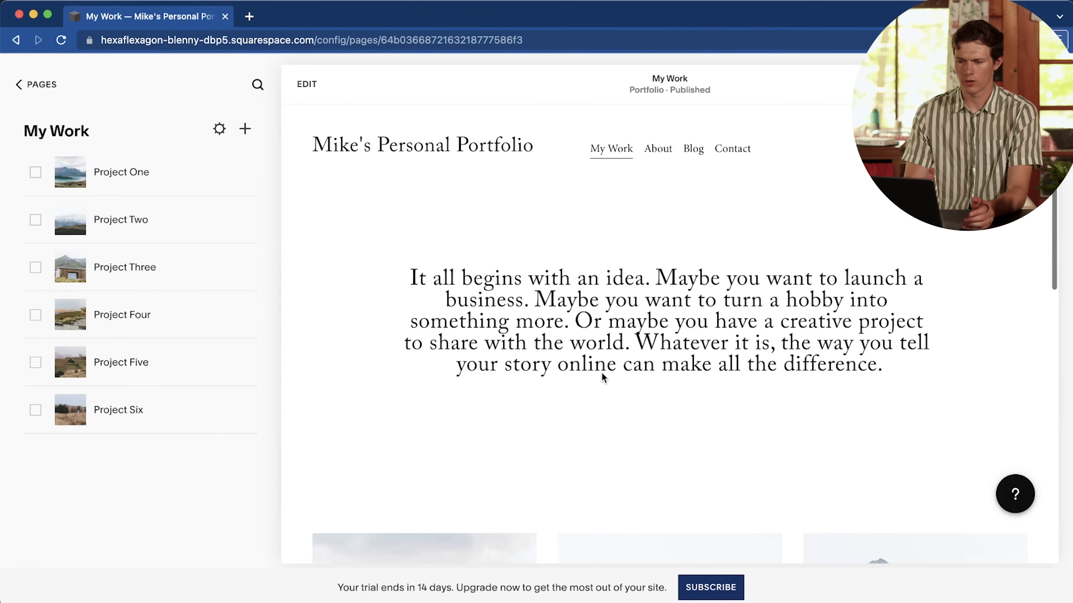
left_click(36, 170)
left_click(36, 410, "shift")
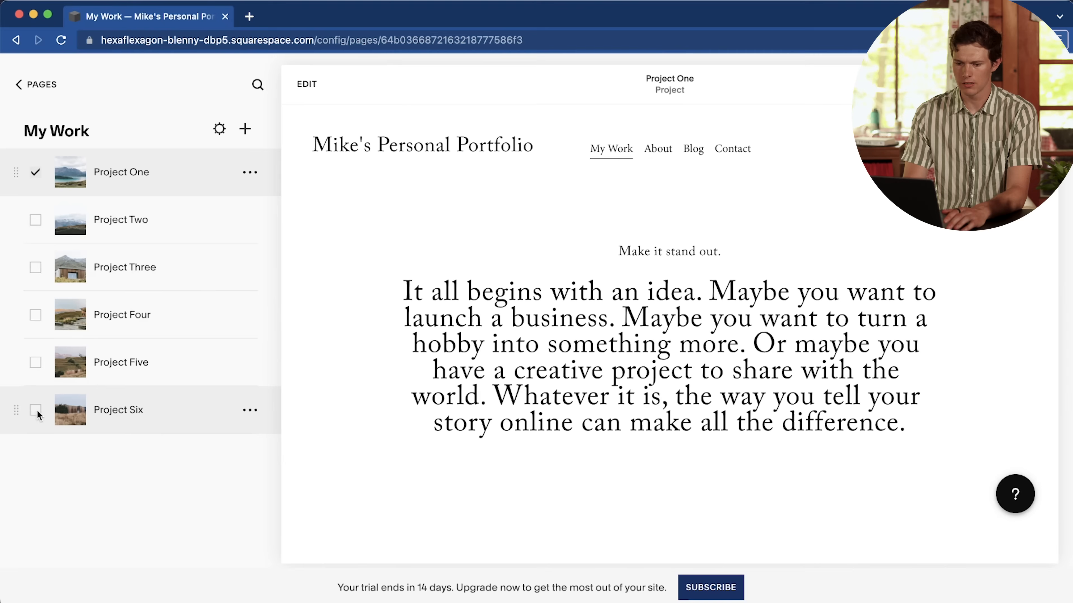
scroll(430, 368, "down", 5)
scroll(430, 367, "down", 5)
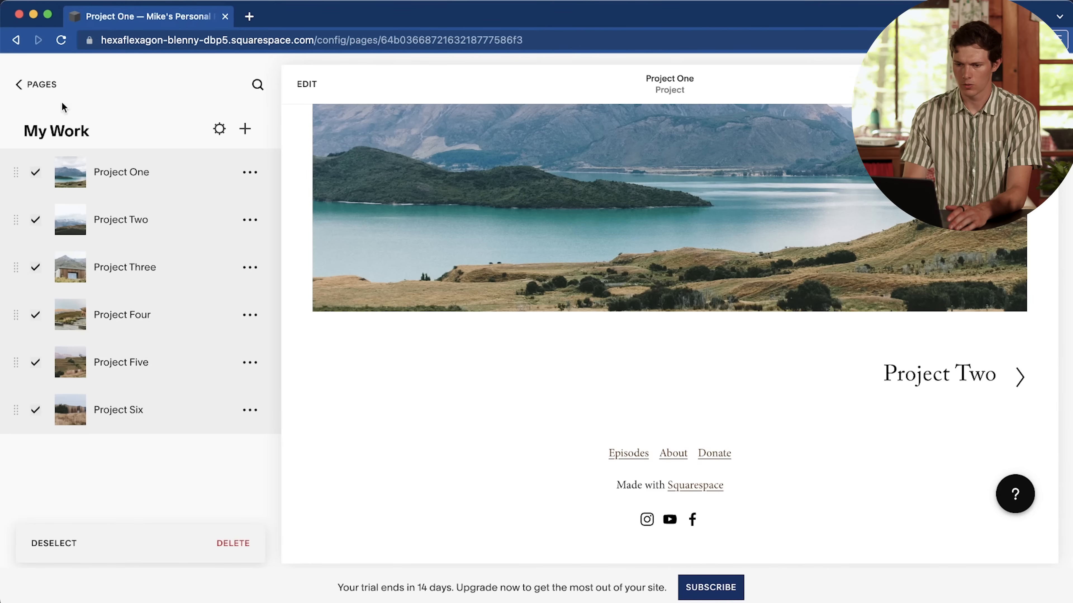
Step: Return to the site's main menu and open the subscription plans to compare their prices and features
left_click(43, 85)
left_click(41, 85)
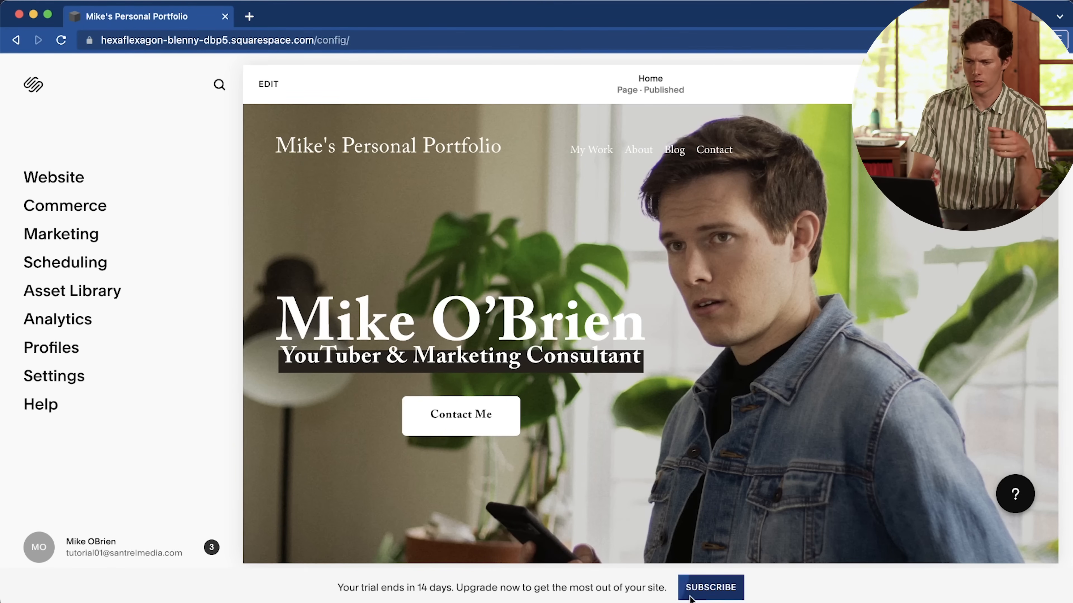
left_click(721, 592)
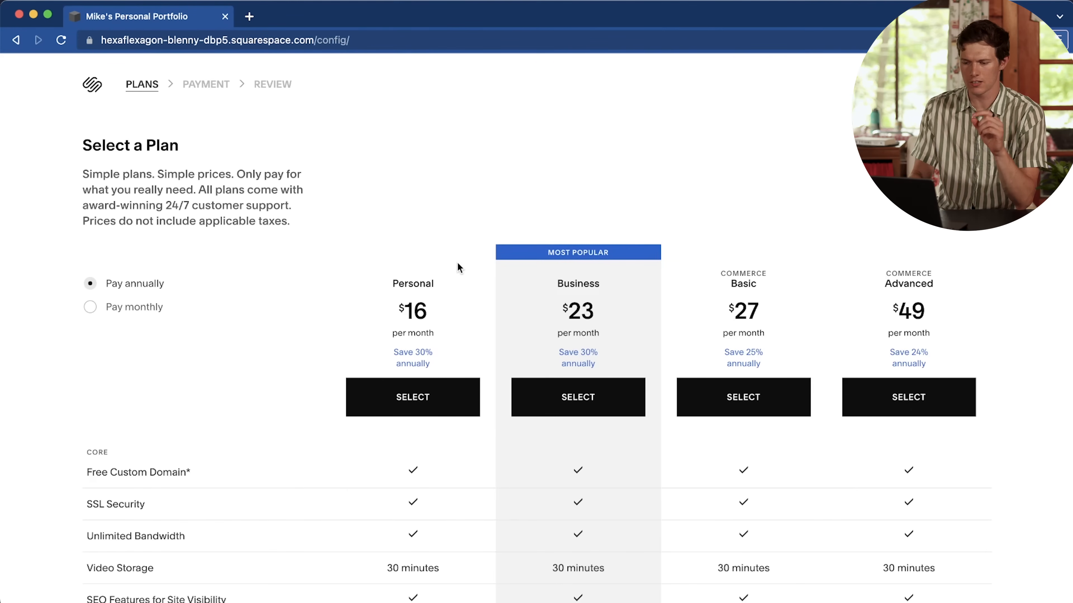
scroll(457, 264, "down", 3)
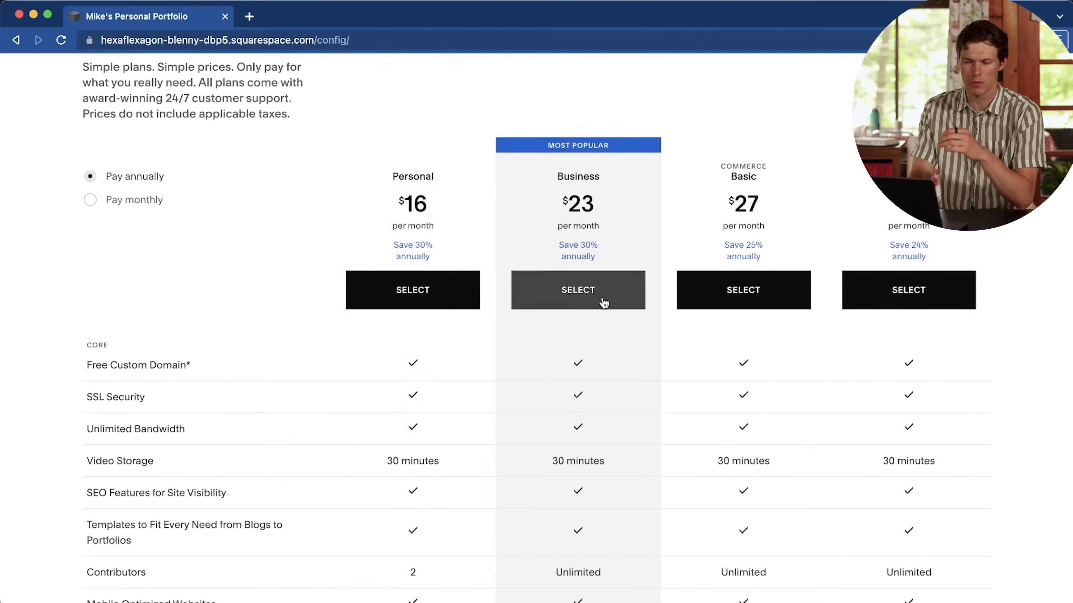
Step: Compare the features included in each subscription plan and select the Personal plan with annual payment
scroll(331, 319, "down", 5)
scroll(331, 323, "up", 1)
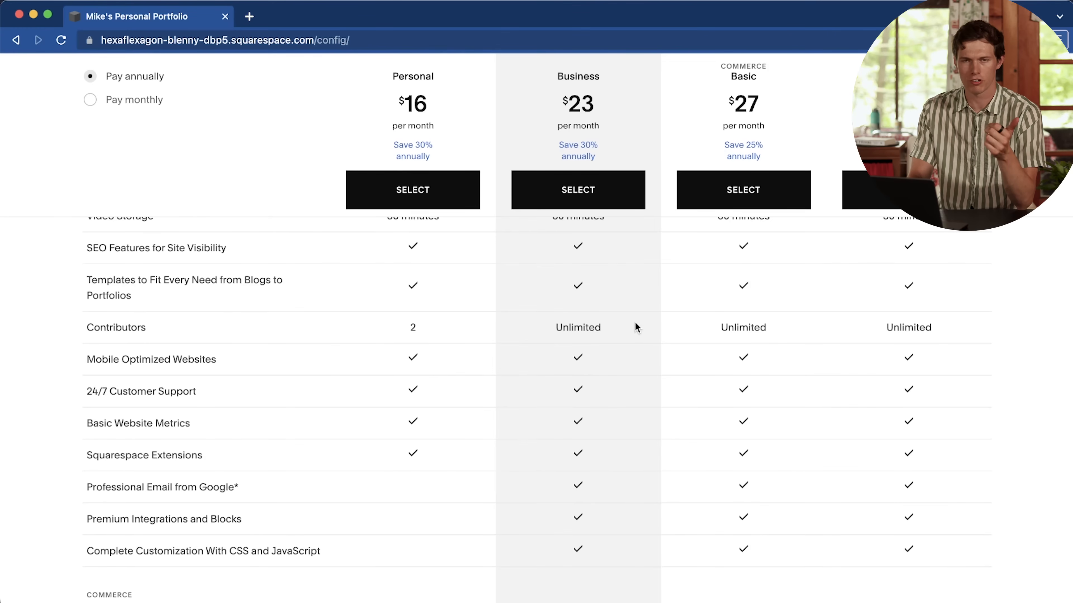
scroll(635, 324, "down", 2)
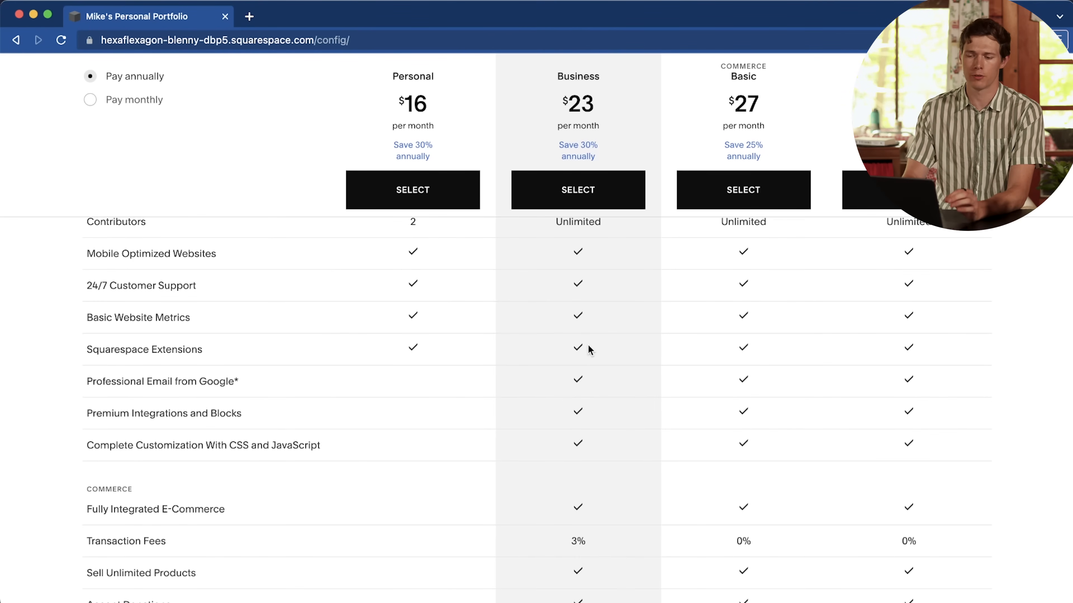
scroll(589, 350, "up", 5)
left_click(431, 400)
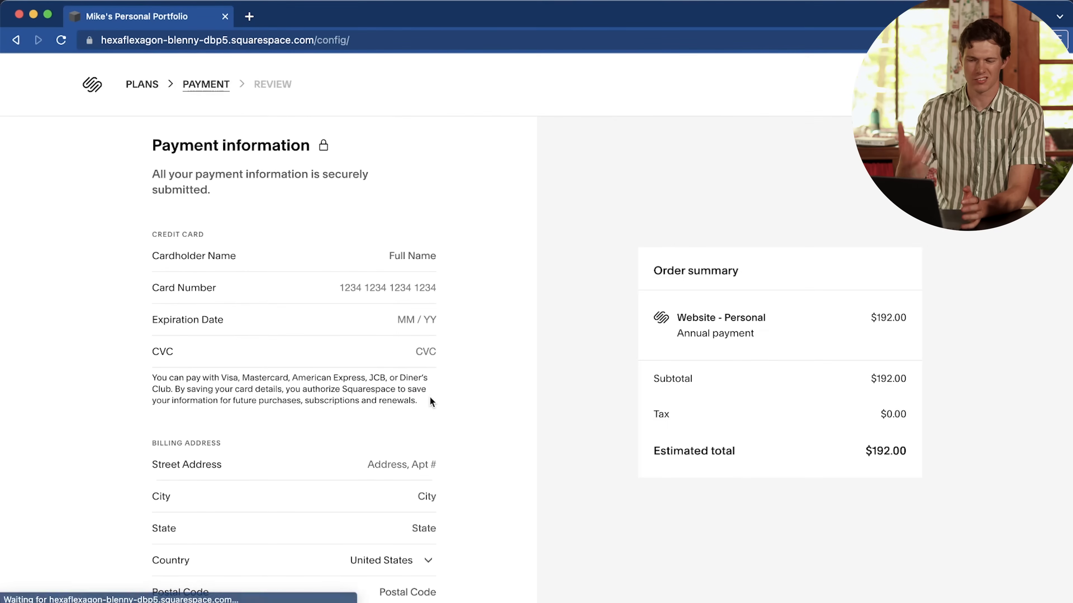
Step: Complete the payment information, apply the promo code SANTREL10 to the Personal plan order and confirm the payment
left_click(259, 252)
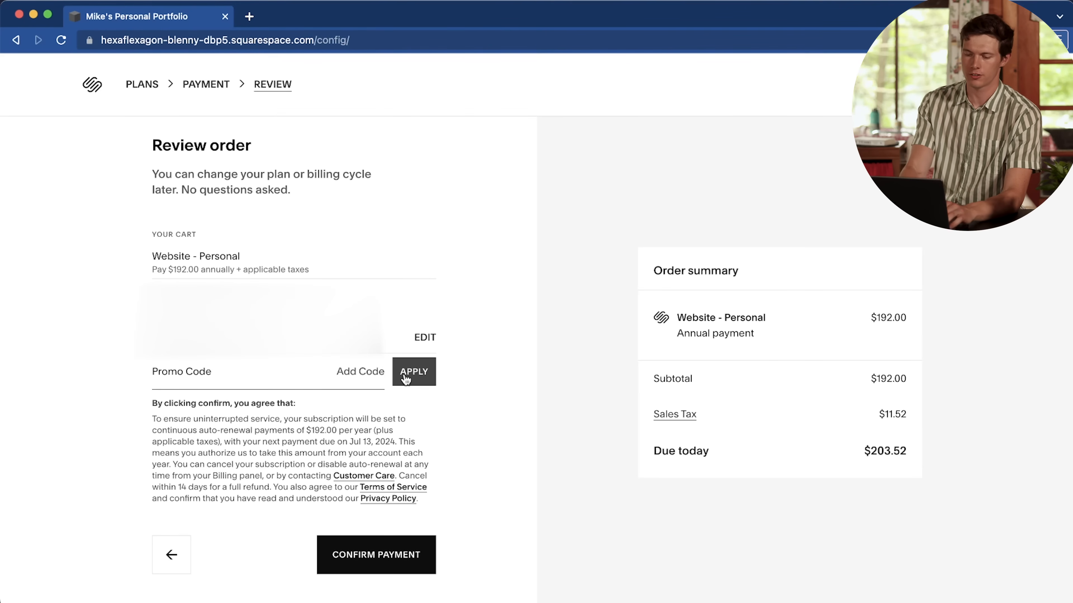
type("S")
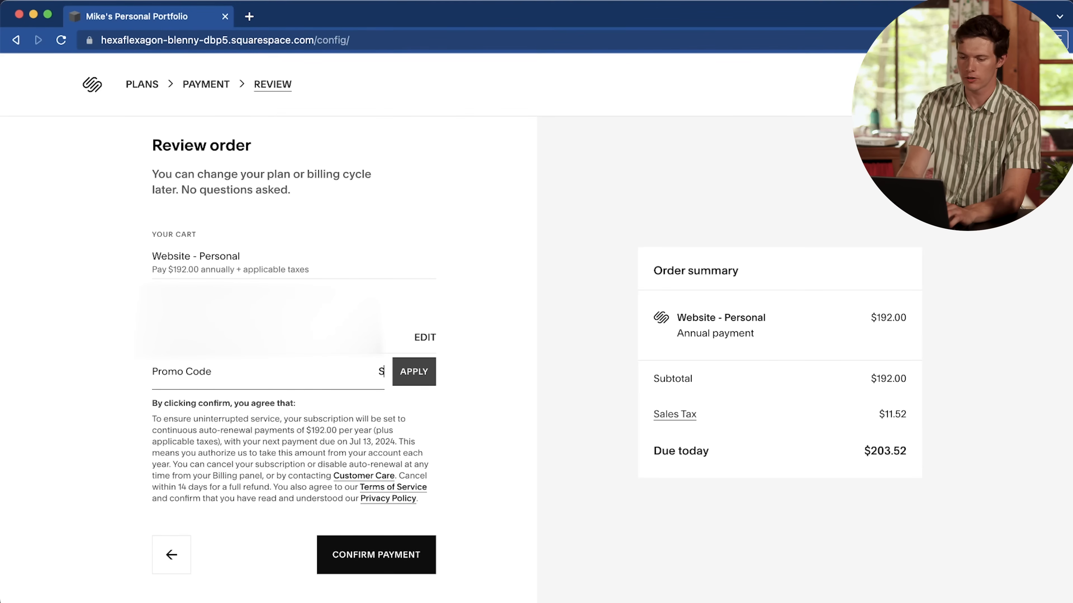
type("ANTREL10")
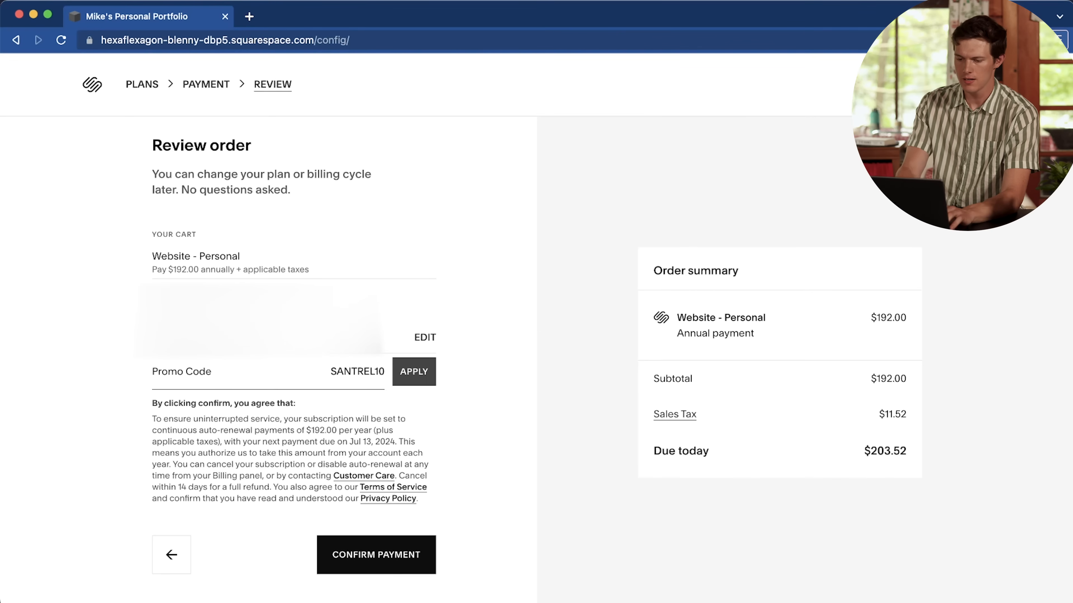
left_click(417, 361)
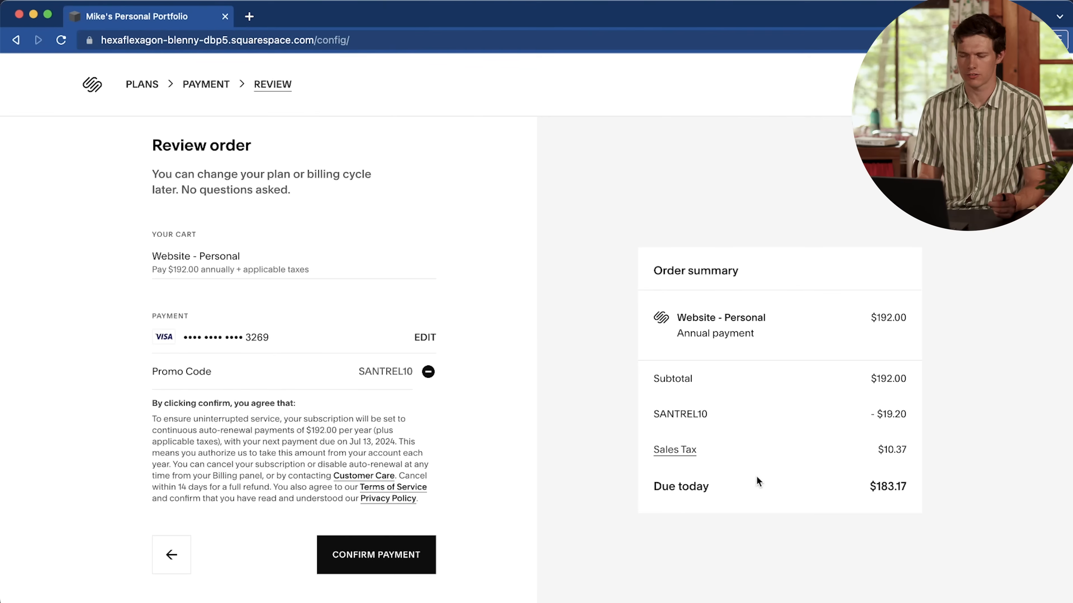
left_click(383, 549)
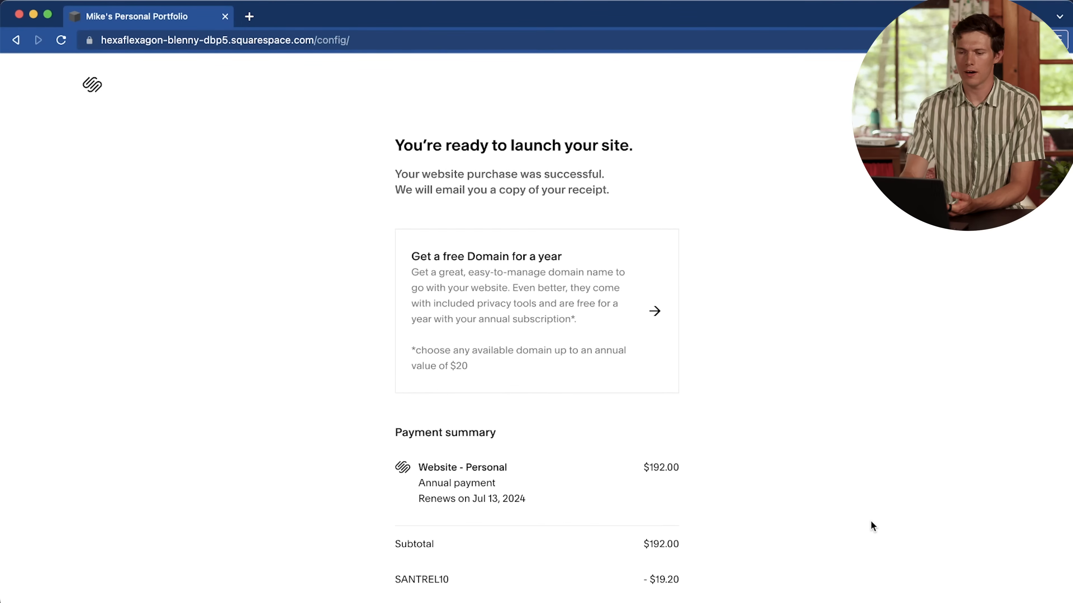
Step: Review the payment summary and open the offer for a free first-year domain
scroll(870, 524, "down", 3)
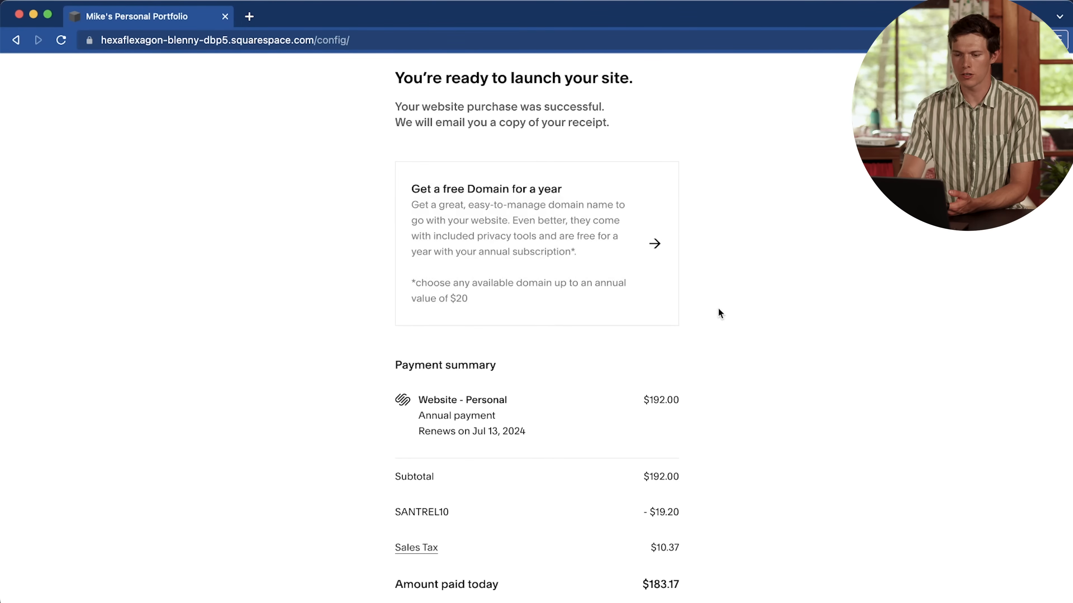
scroll(718, 308, "down", 4)
scroll(718, 307, "up", 5)
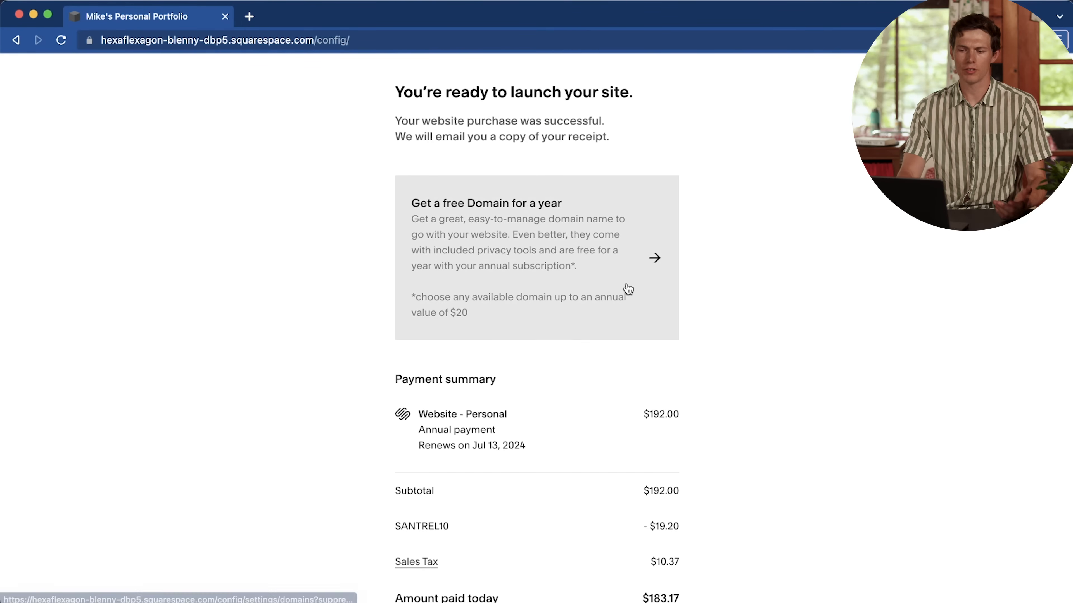
scroll(609, 291, "up", 2)
left_click(554, 315)
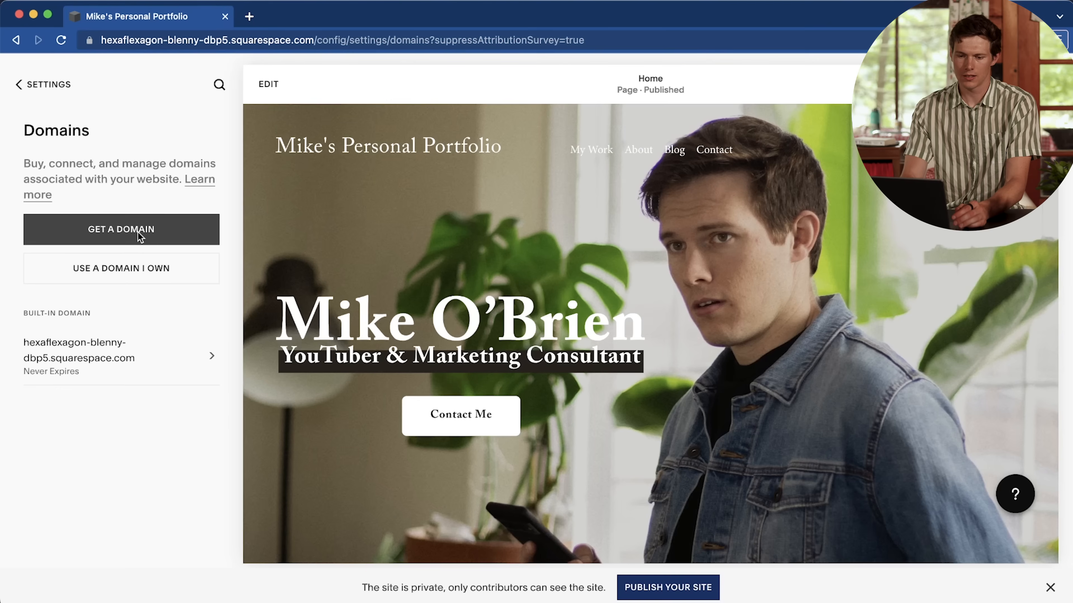
Step: Search for a .us domain made of the site owner's full name and add it to the cart
left_click(139, 235)
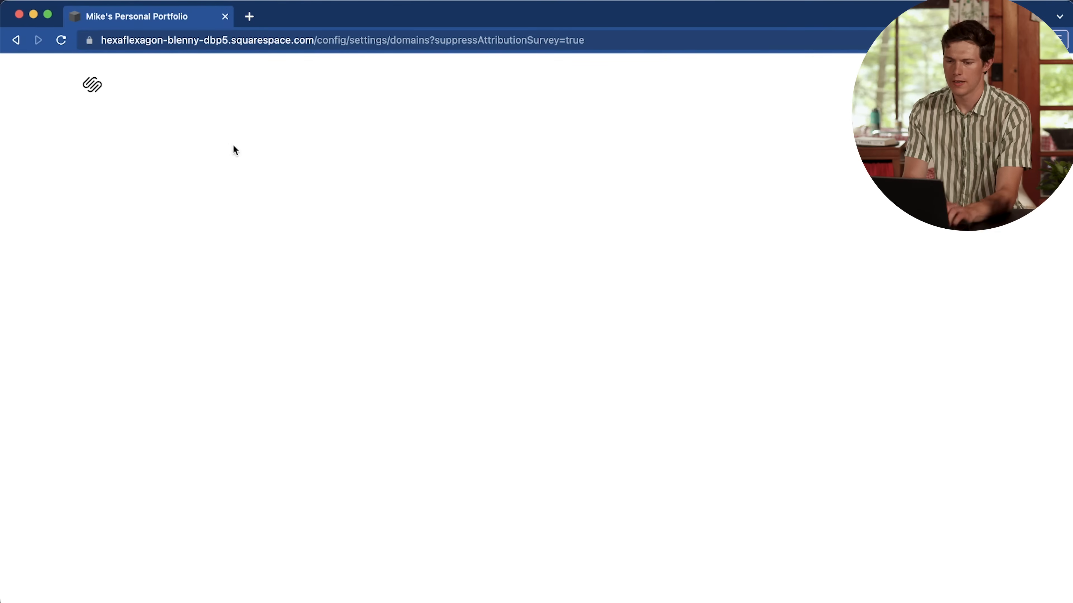
left_click(315, 182)
type("mikeobrien.us")
key("Return")
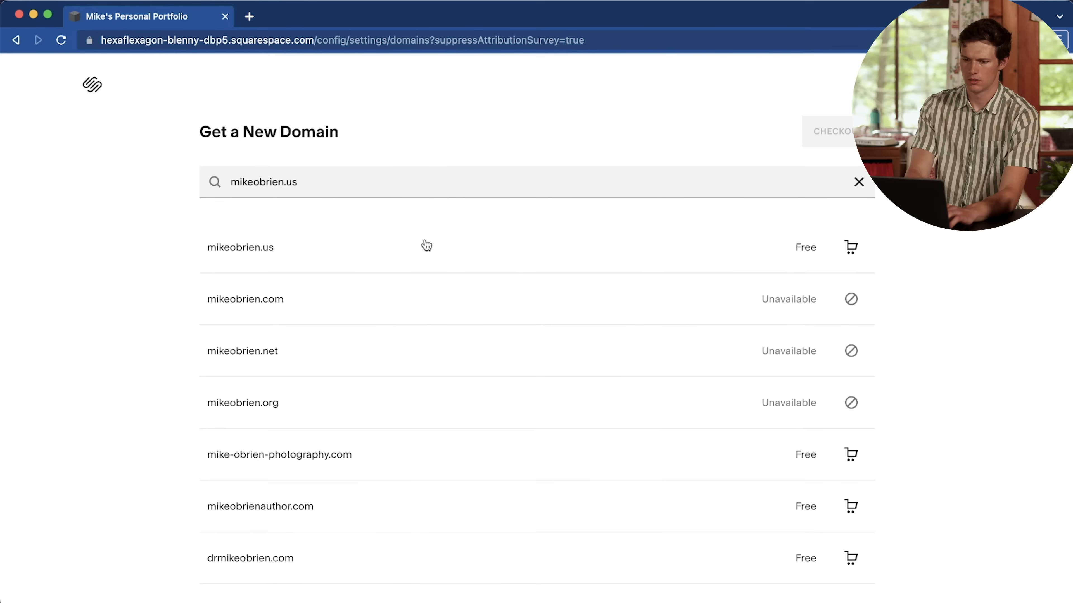
left_click(851, 248)
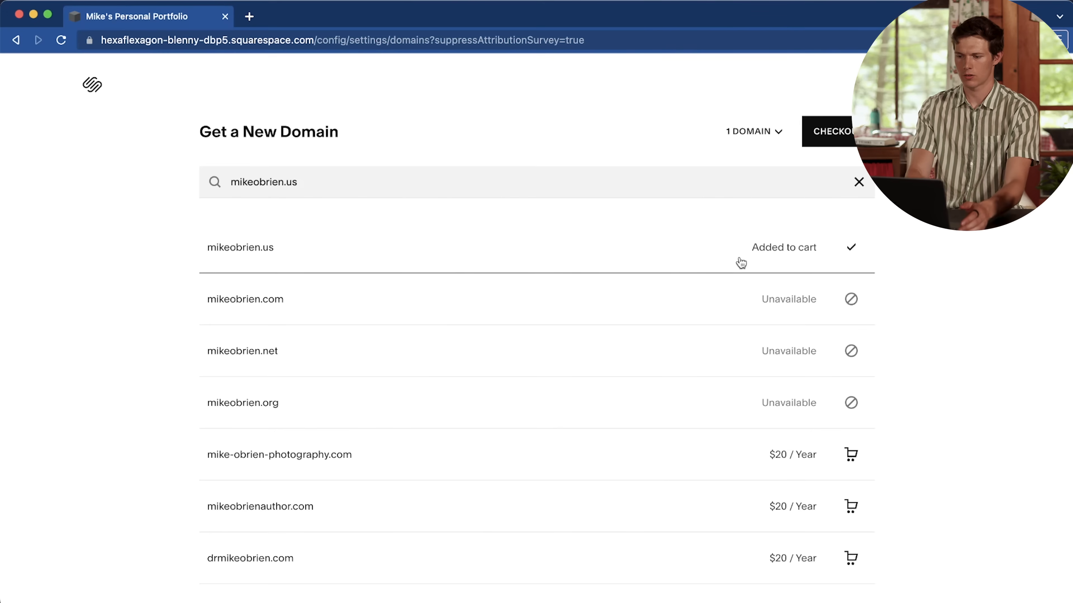
Step: Check out the chosen domain and return from the registration summary to the domain settings
left_click(849, 131)
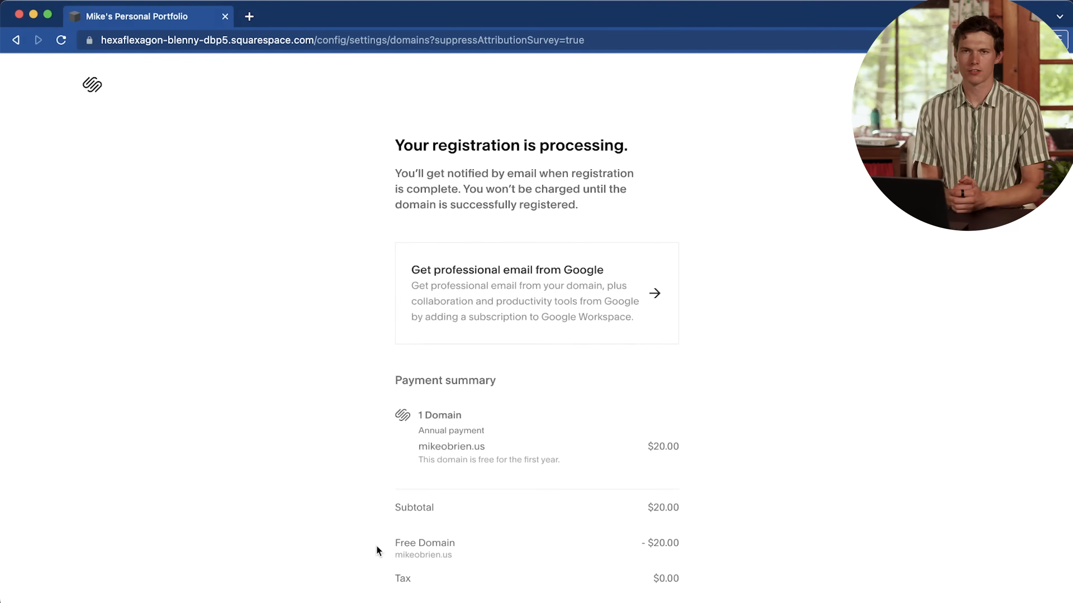
scroll(376, 550, "down", 3)
left_click(663, 565)
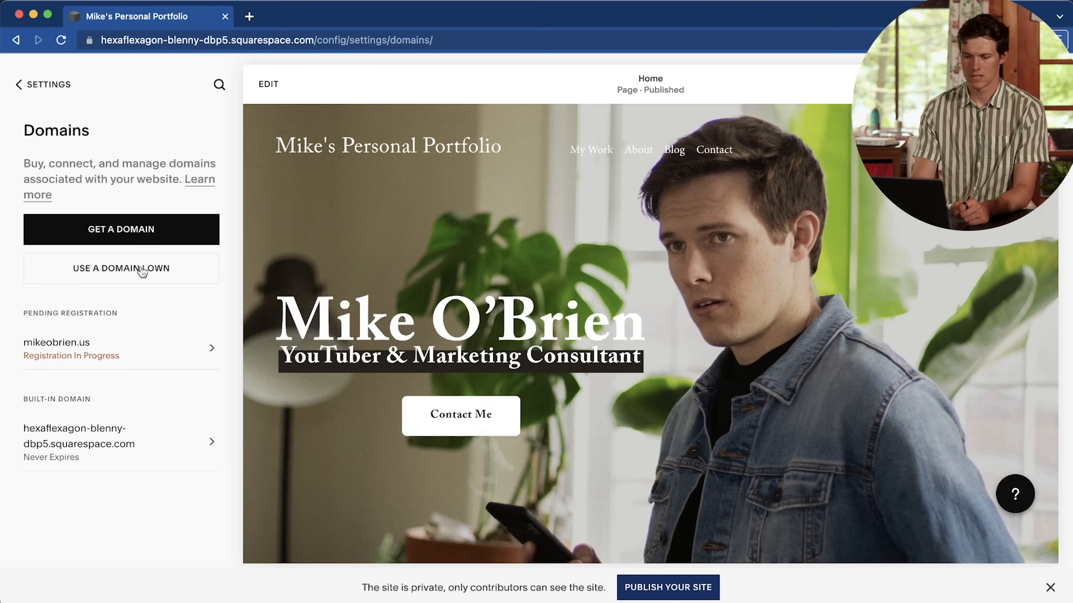
Step: Publish the site so it is publicly visible and close the publishing dialog
left_click(698, 593)
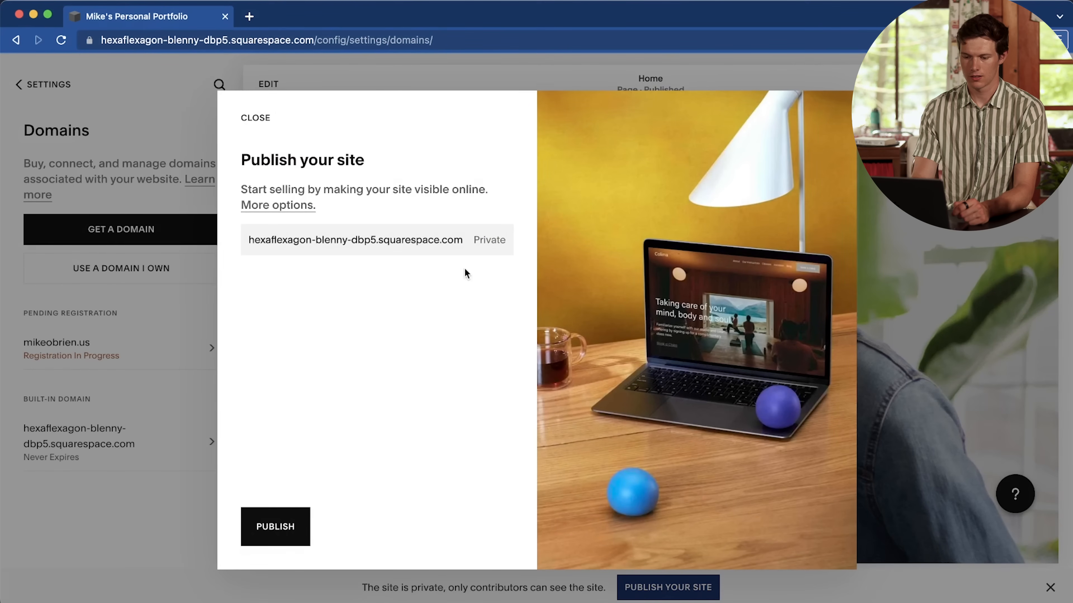
left_click(276, 528)
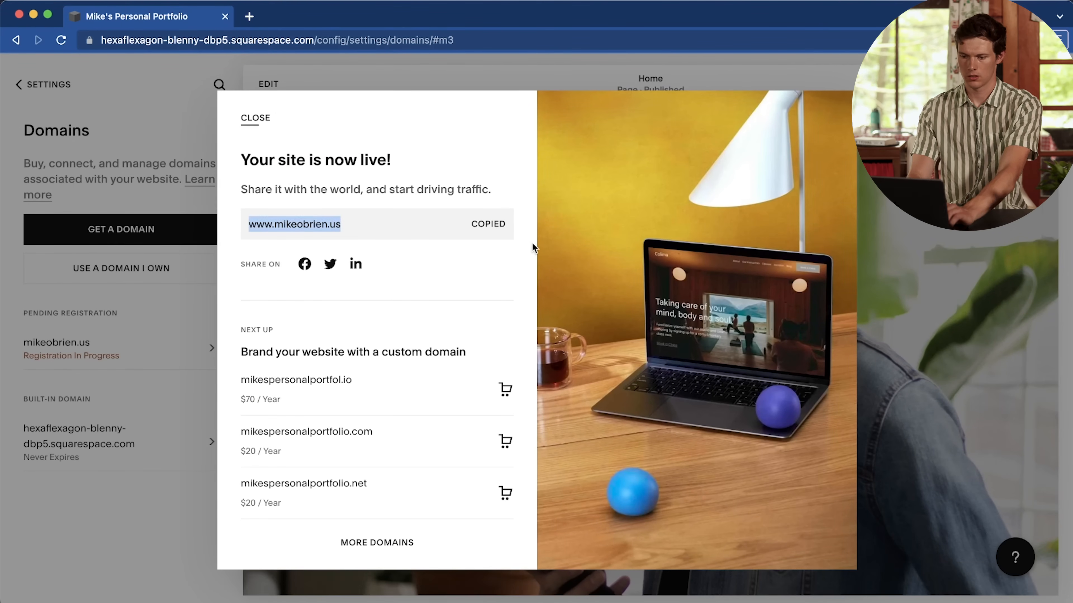
left_click(256, 120)
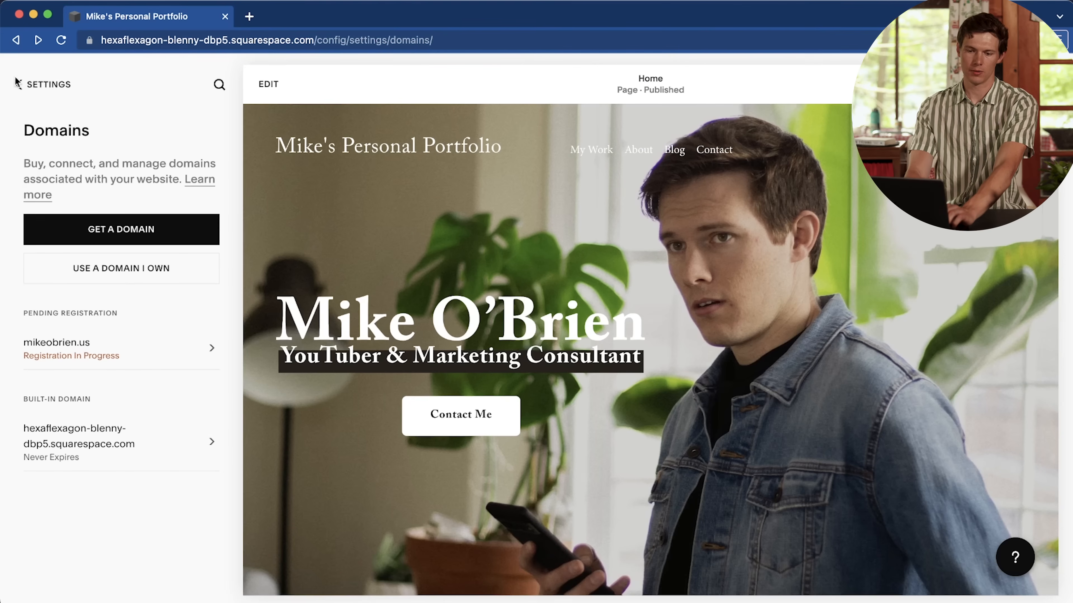
Step: Return to the site's main menu and look at the Commerce and Marketing sections
left_click(34, 84)
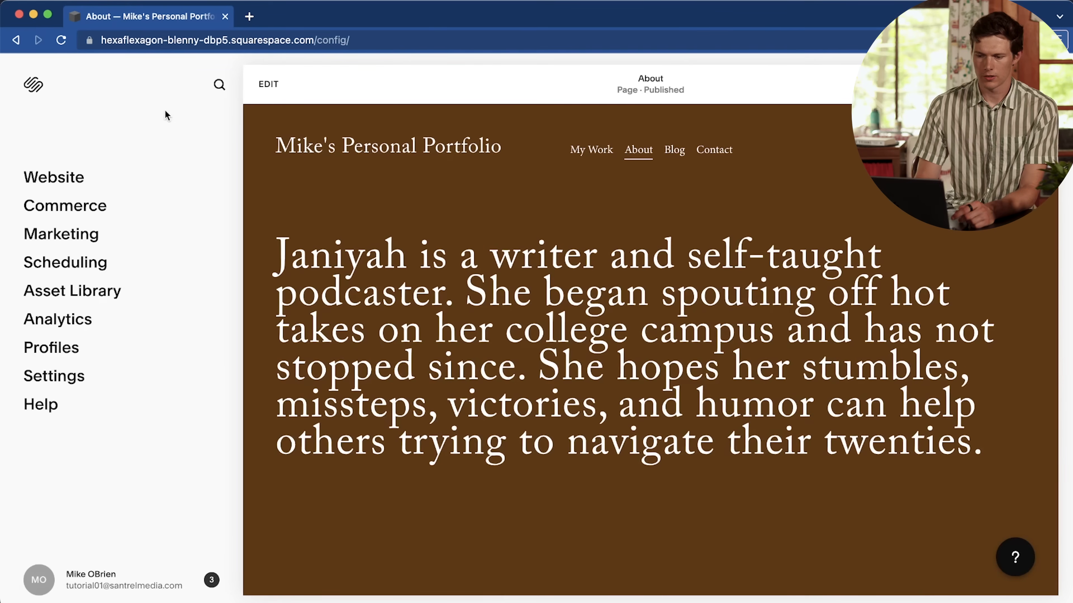
left_click(88, 211)
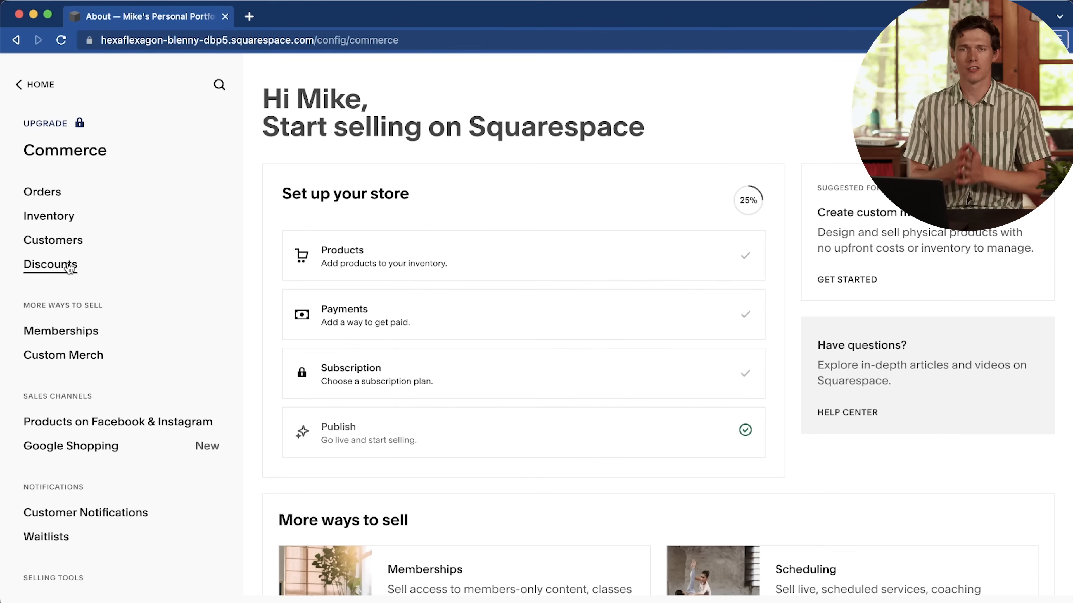
left_click(43, 83)
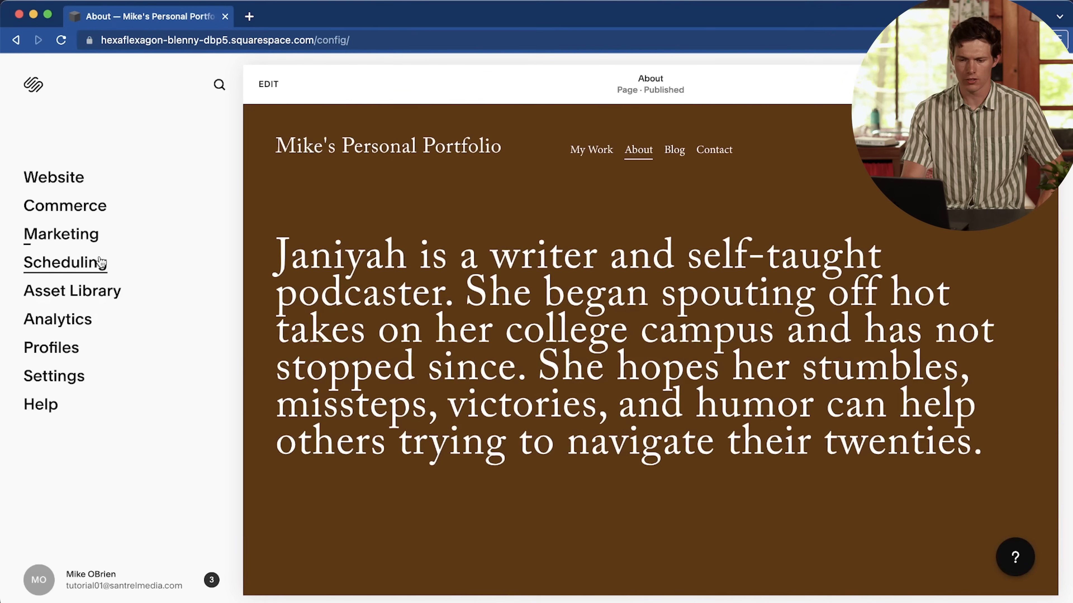
left_click(64, 235)
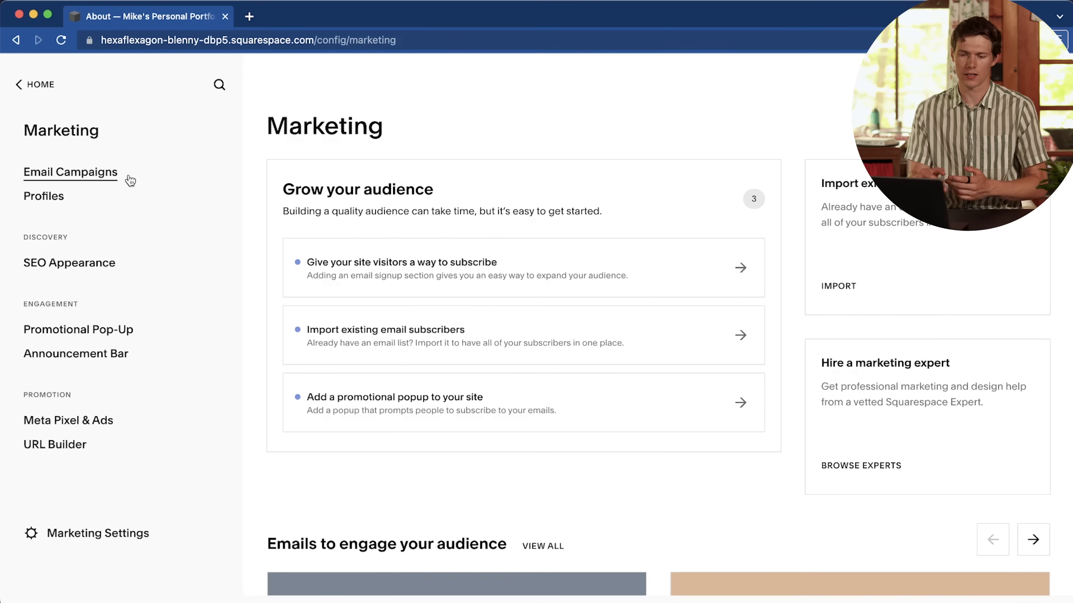
Step: Open the SEO Appearance settings, read through the linked SEO checklist article and return to the site's settings
left_click(72, 264)
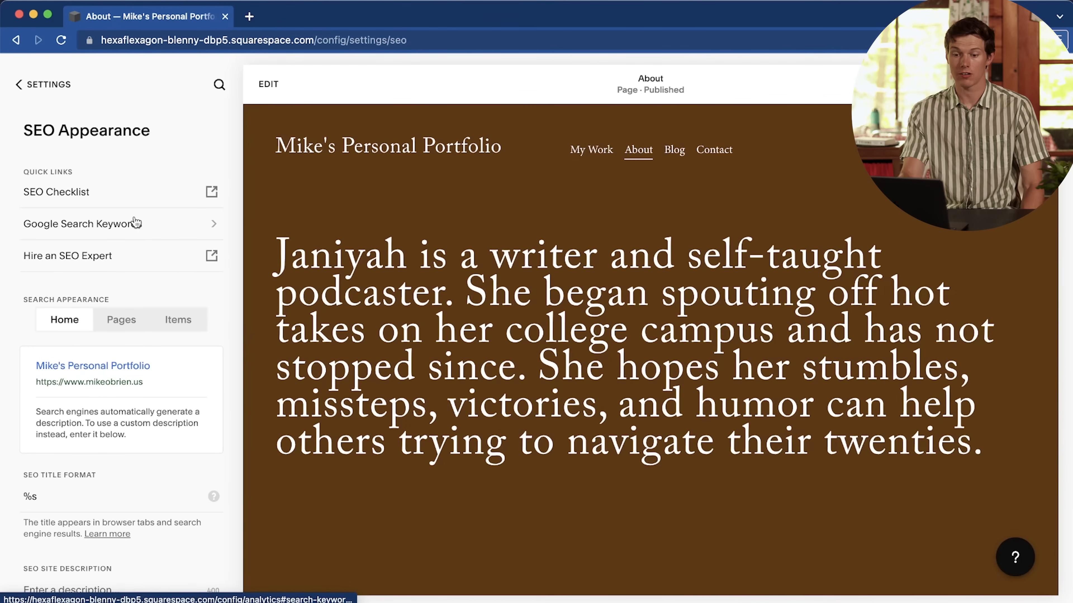
left_click(89, 192)
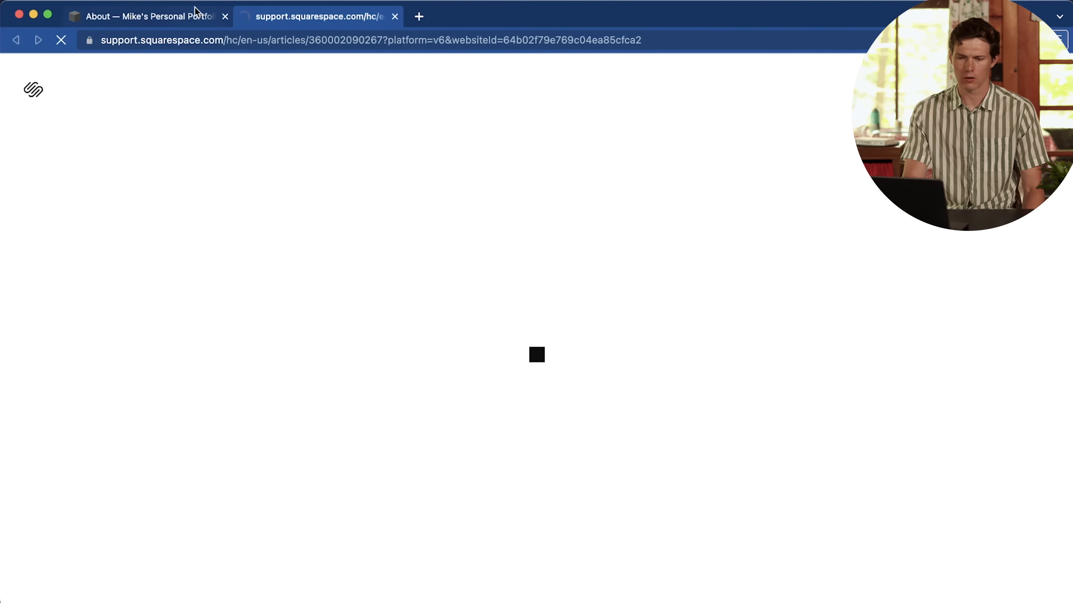
scroll(301, 416, "down", 20)
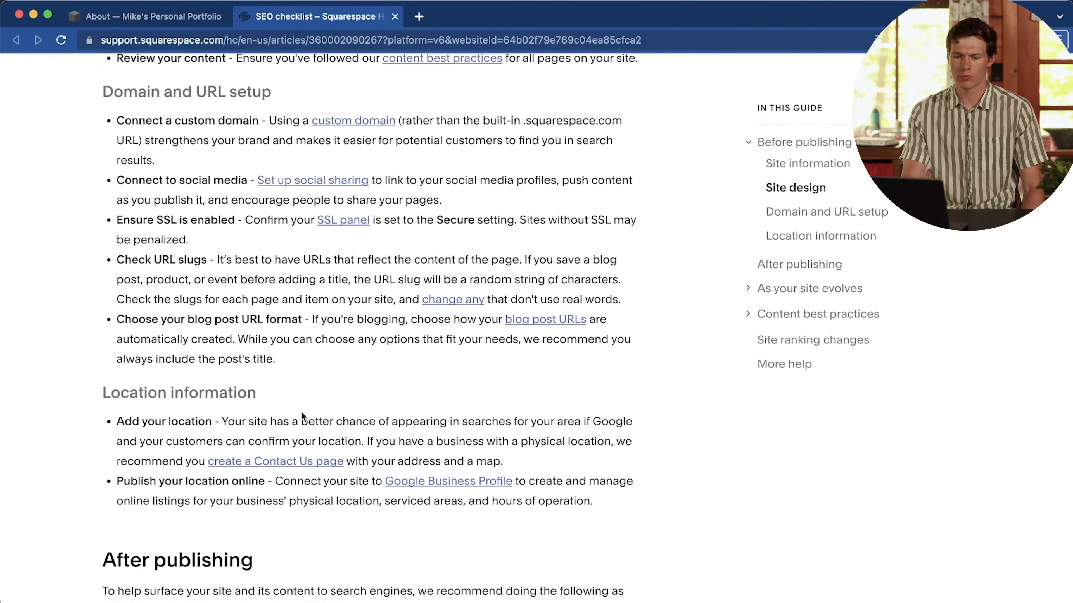
scroll(301, 412, "up", 3)
scroll(298, 408, "down", 15)
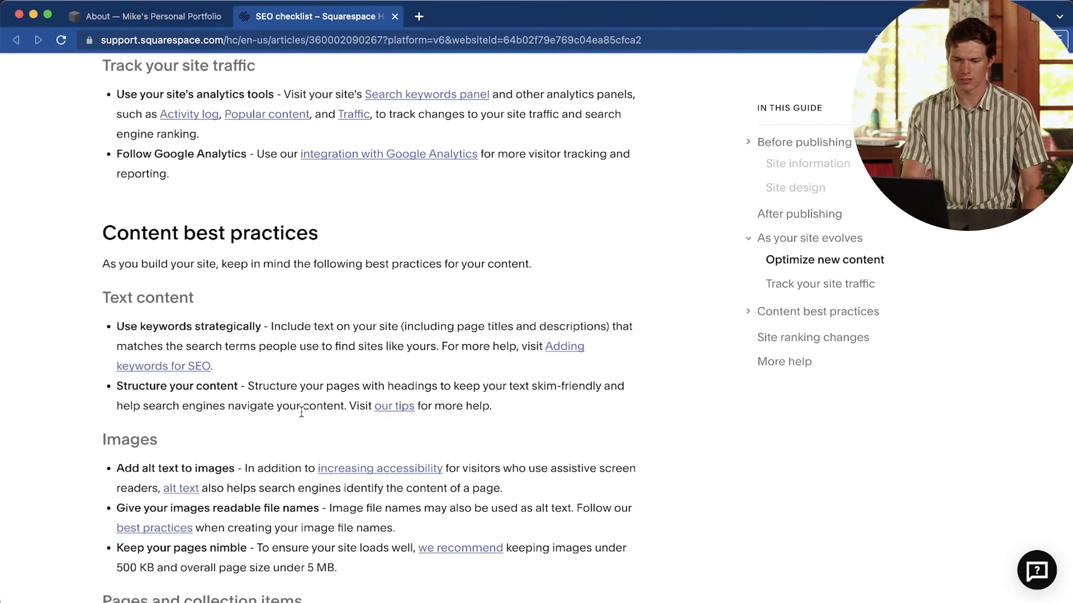
left_click(152, 17)
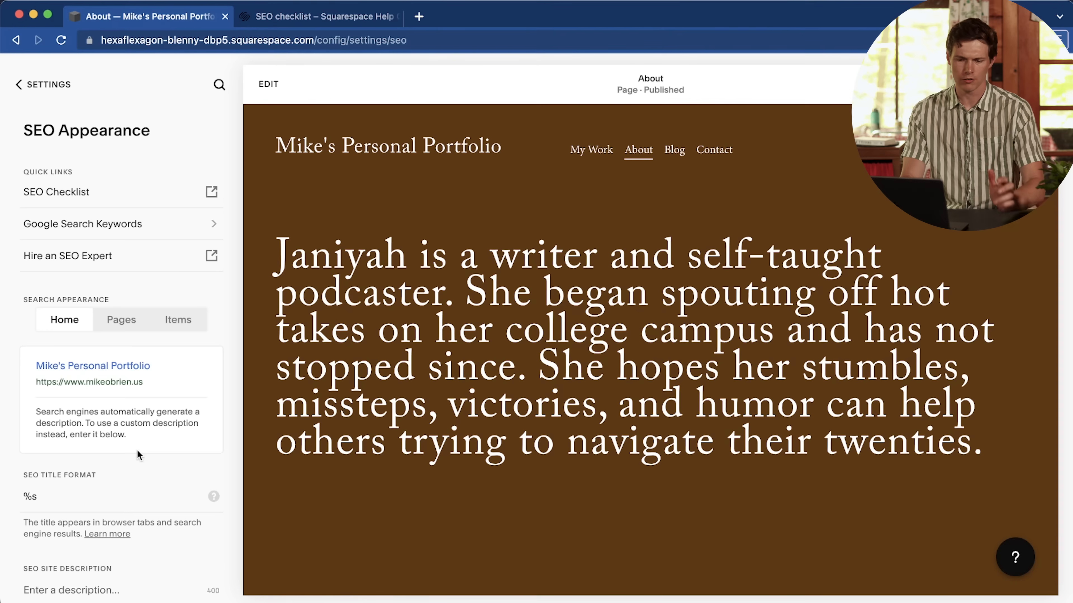
Step: Examine the search appearance settings for Pages and Items, ending on those for Home
scroll(137, 454, "down", 2)
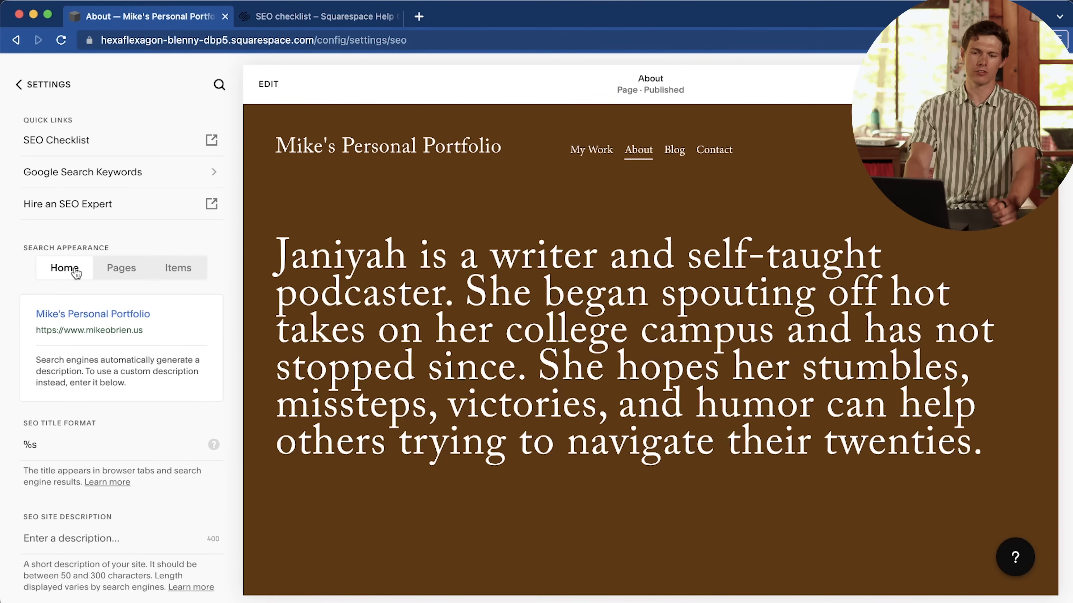
left_click(134, 266)
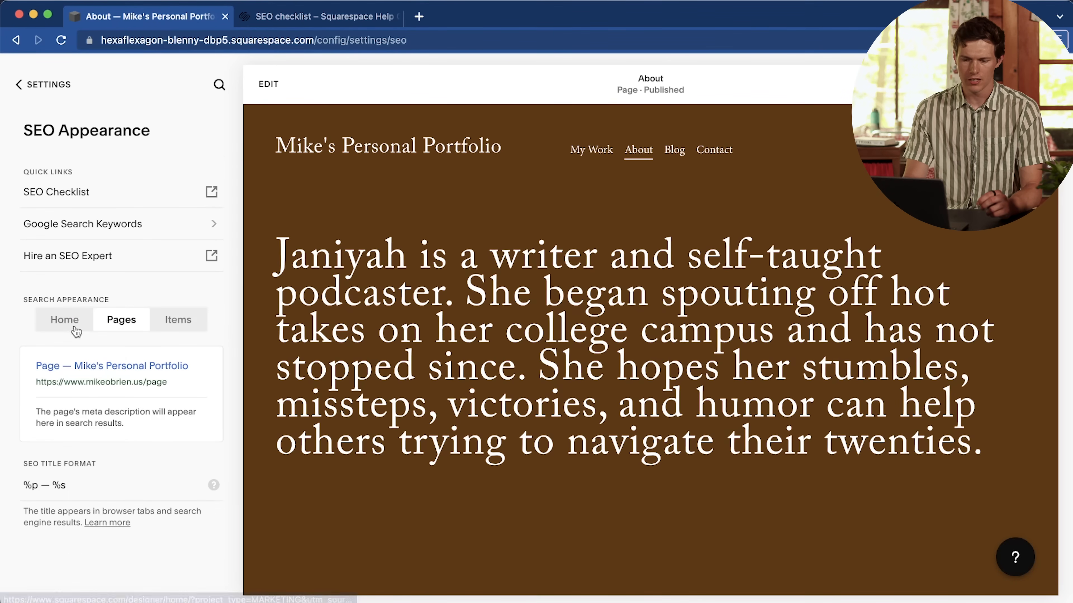
left_click(165, 331)
left_click(70, 328)
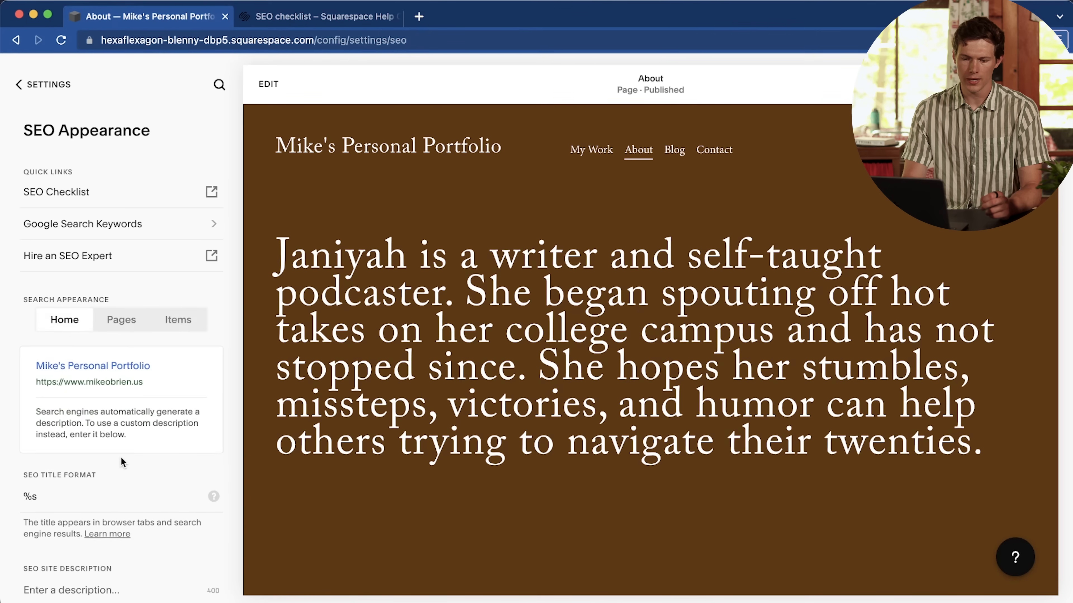
Step: Save the SEO site description: owner's name plus "is a Marketing Consultant and YouTuber with over 150 Million combined views and 5 years of experience making content"
scroll(122, 462, "down", 2)
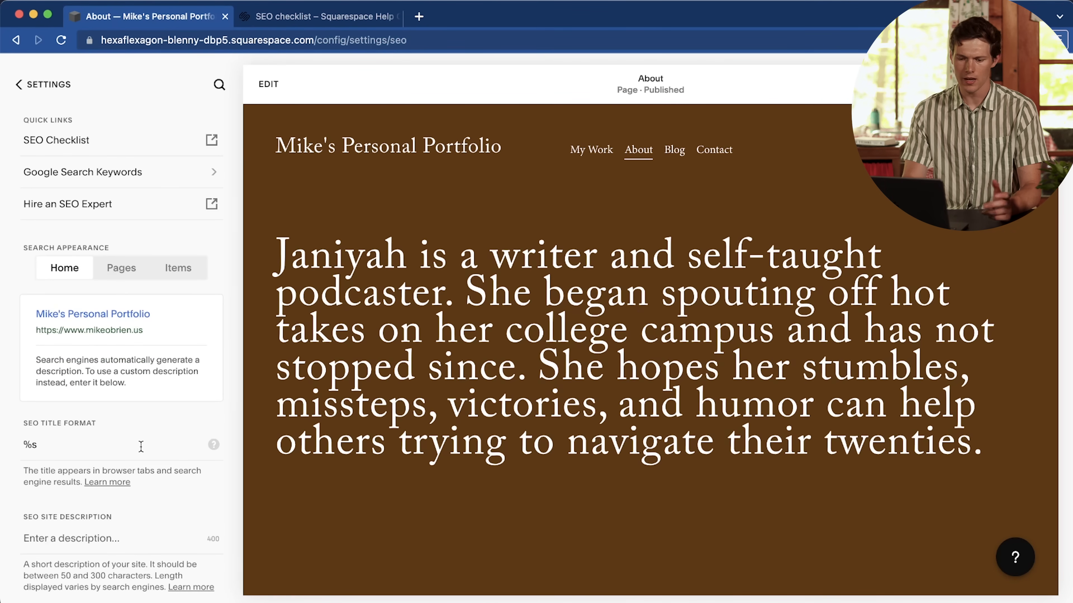
left_click(105, 538)
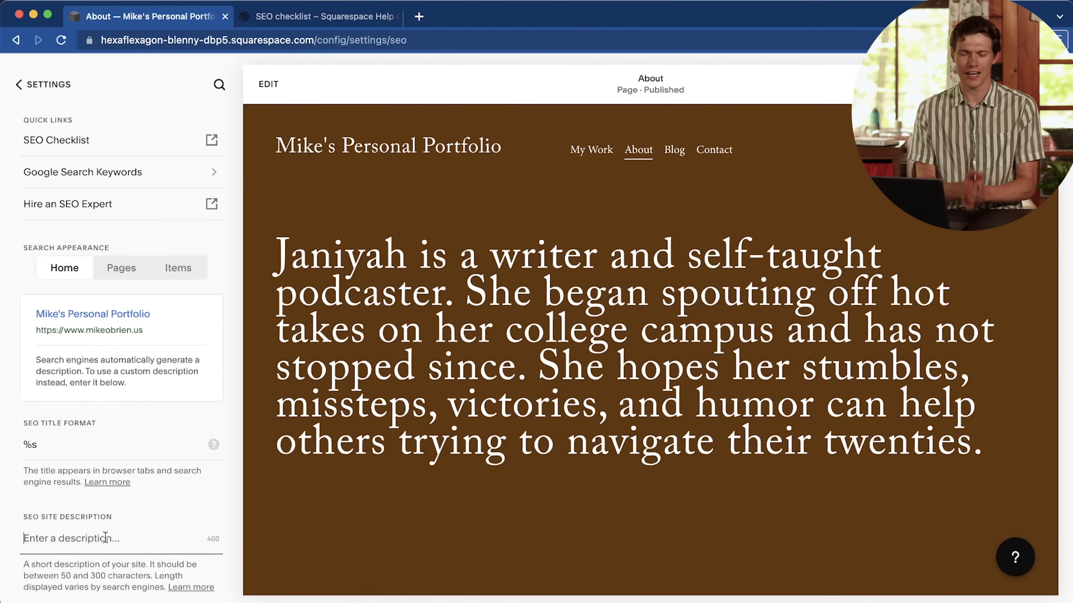
type("Mike O'Brien is a Marketing Consultant and YouTuber with over 150 Million combined views and 5 years of experience making content")
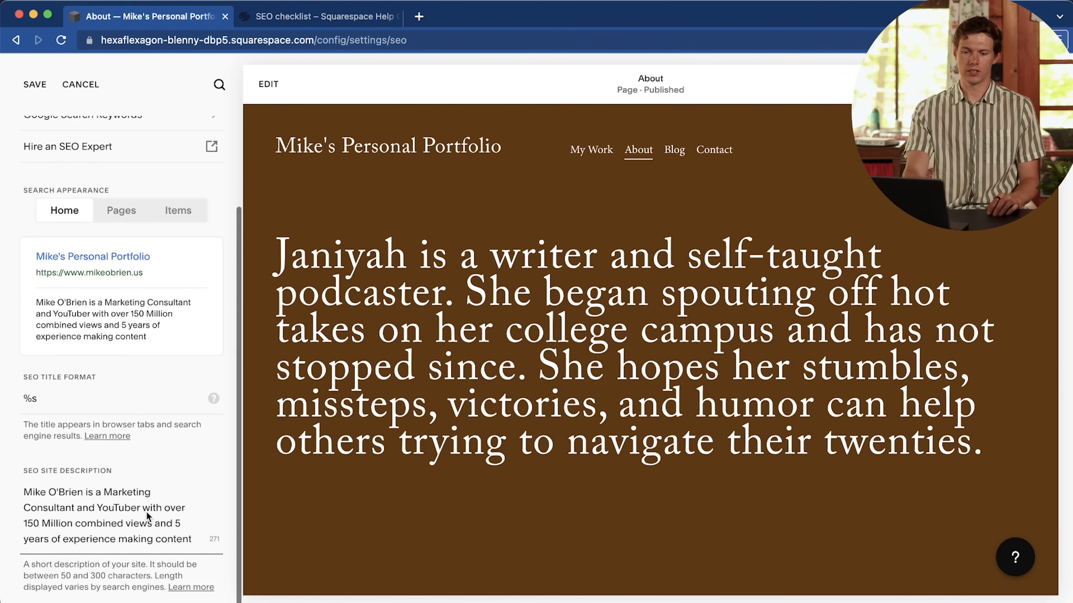
scroll(76, 296, "up", 2)
left_click(35, 85)
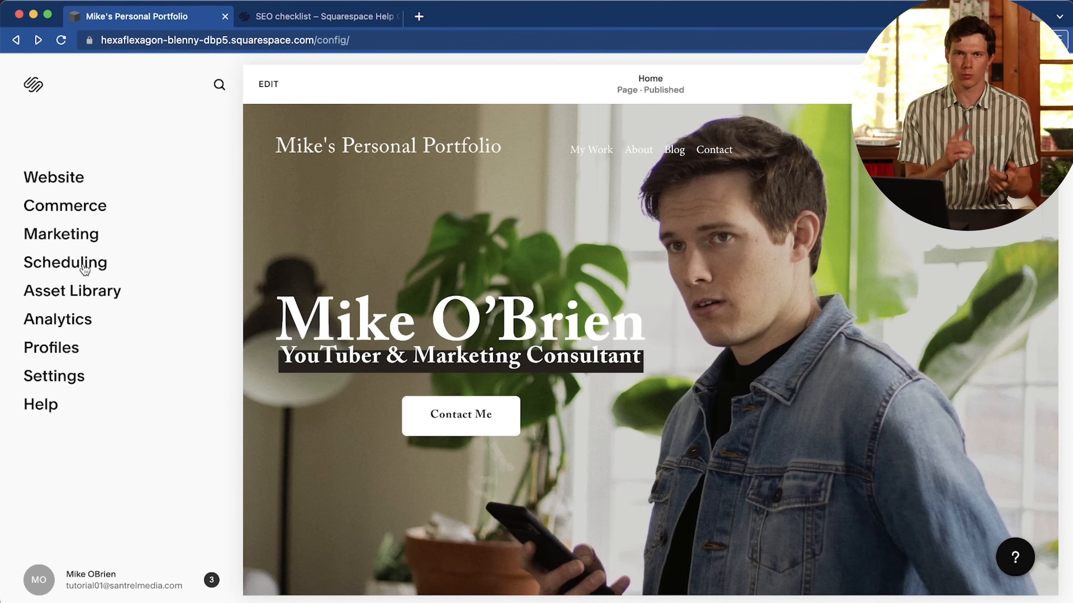
Step: Look at the Scheduling and Analytics sections, dismissing the introduction shown in each, and return to the site's main menu
left_click(84, 267)
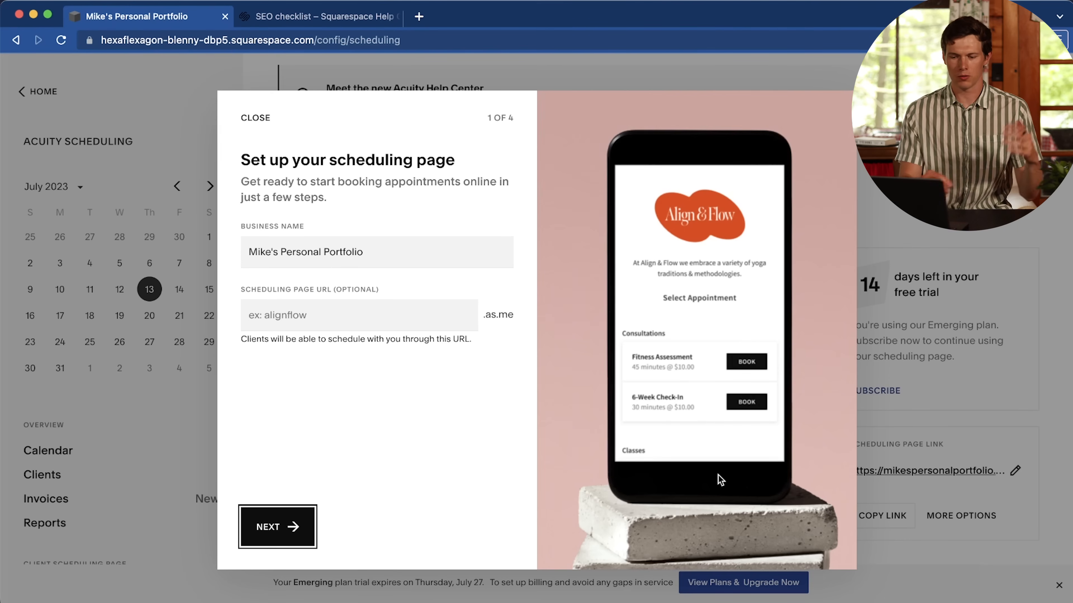
left_click(255, 119)
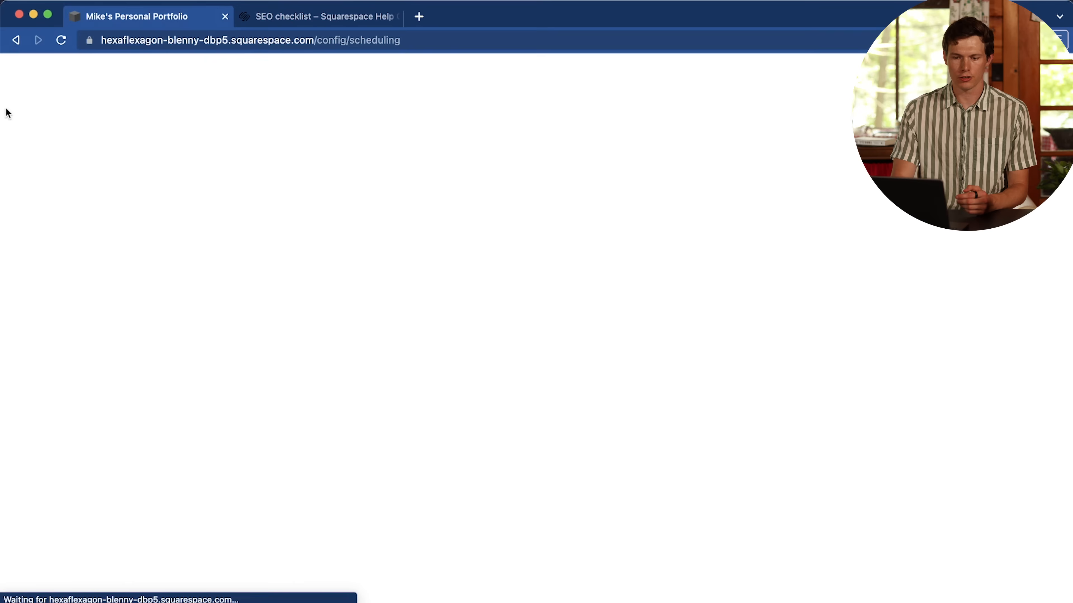
left_click(49, 93)
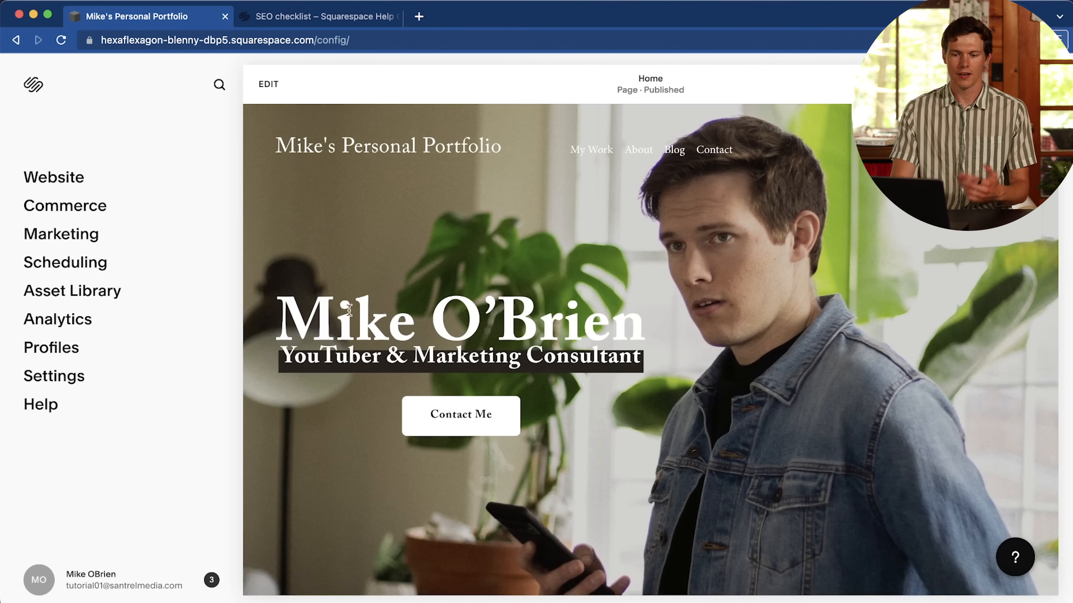
left_click(69, 322)
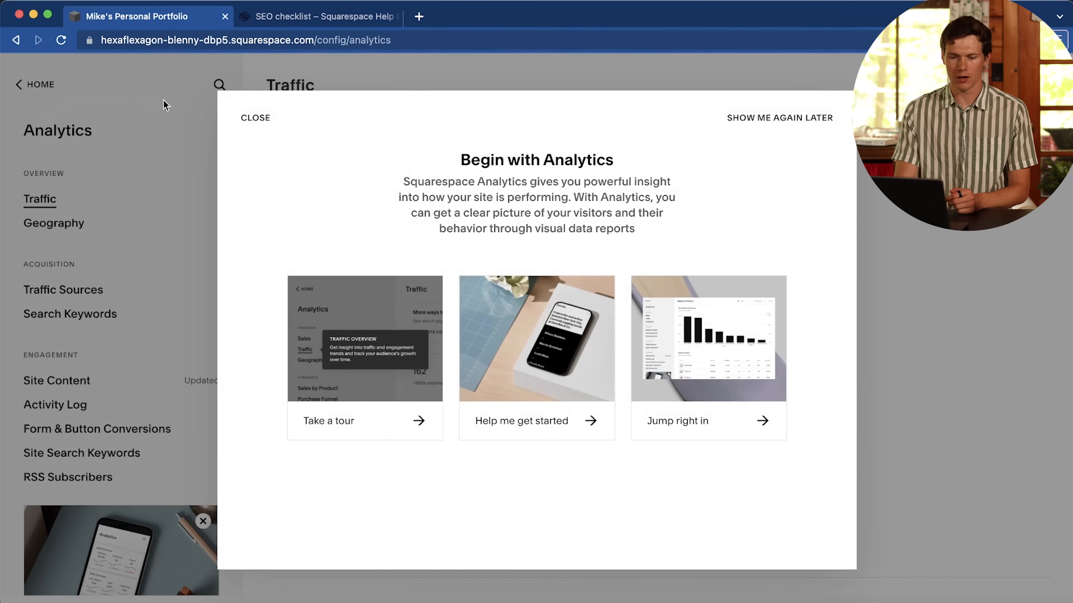
left_click(245, 121)
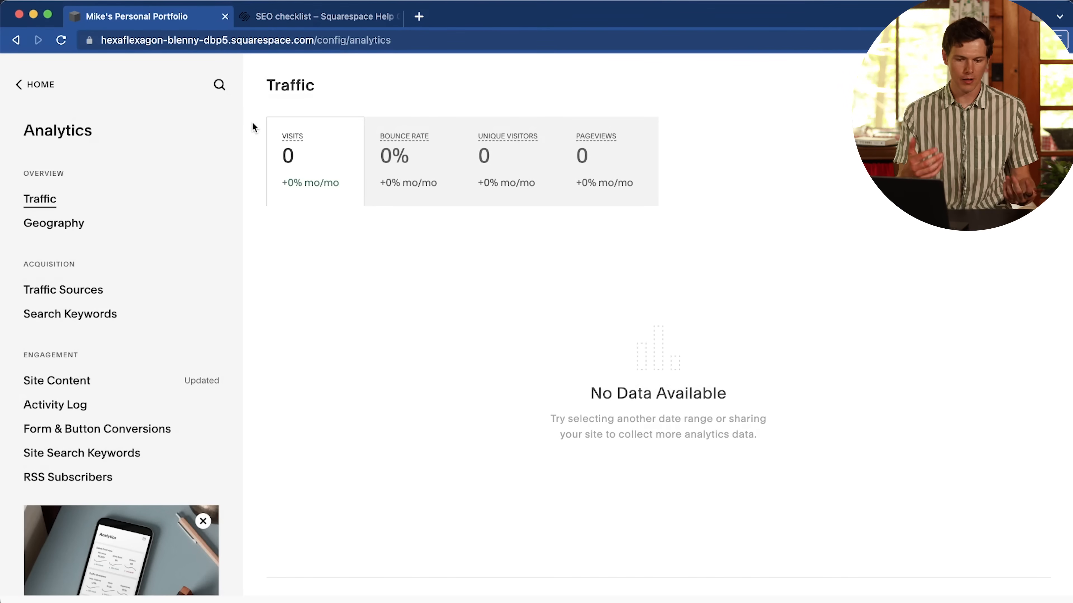
left_click(29, 89)
Step: Upload Modern Letter M Logo.png as the site's browser icon (favicon) in the site settings and save it
left_click(68, 377)
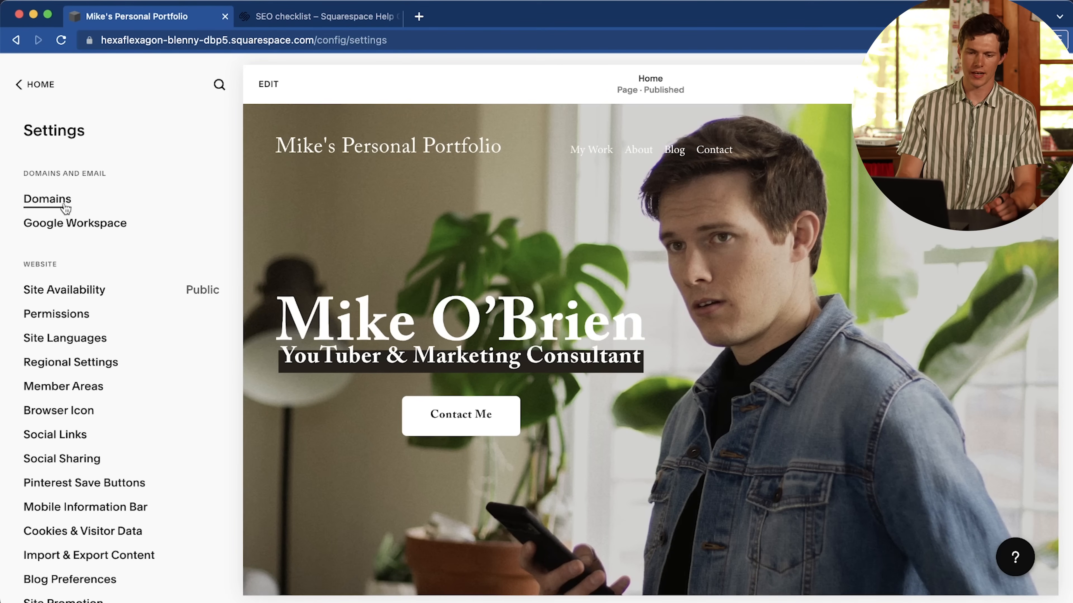
scroll(105, 376, "down", 10)
scroll(105, 377, "up", 10)
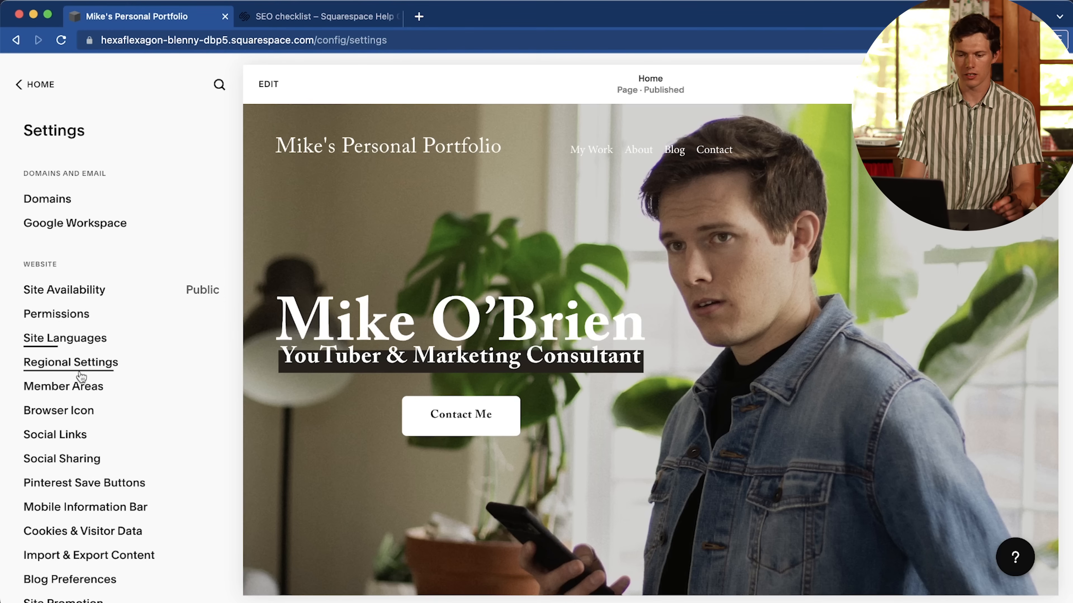
left_click(74, 418)
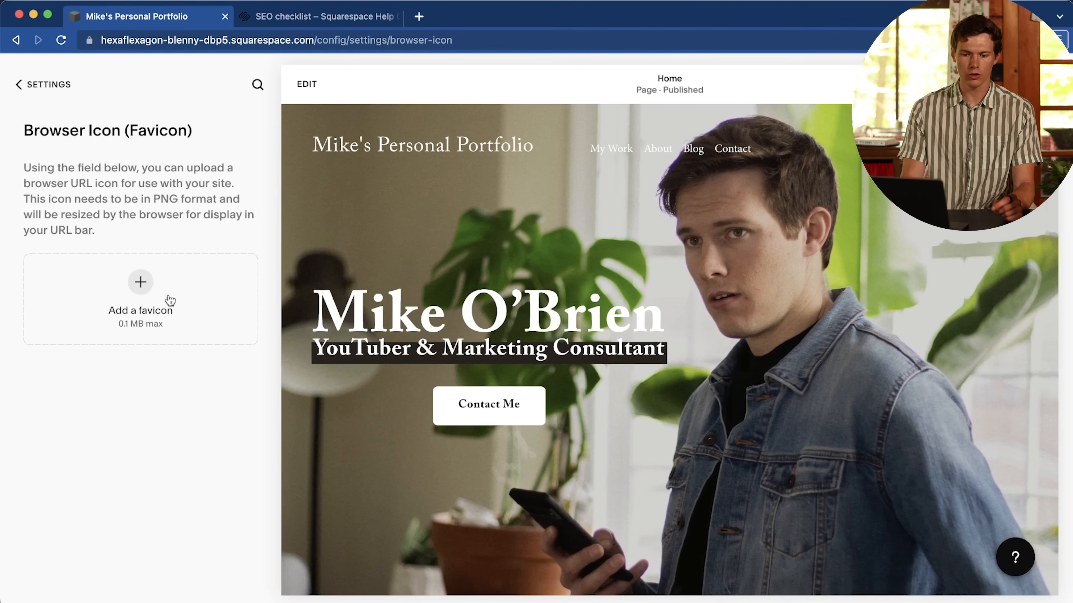
left_click(150, 291)
left_click(92, 316)
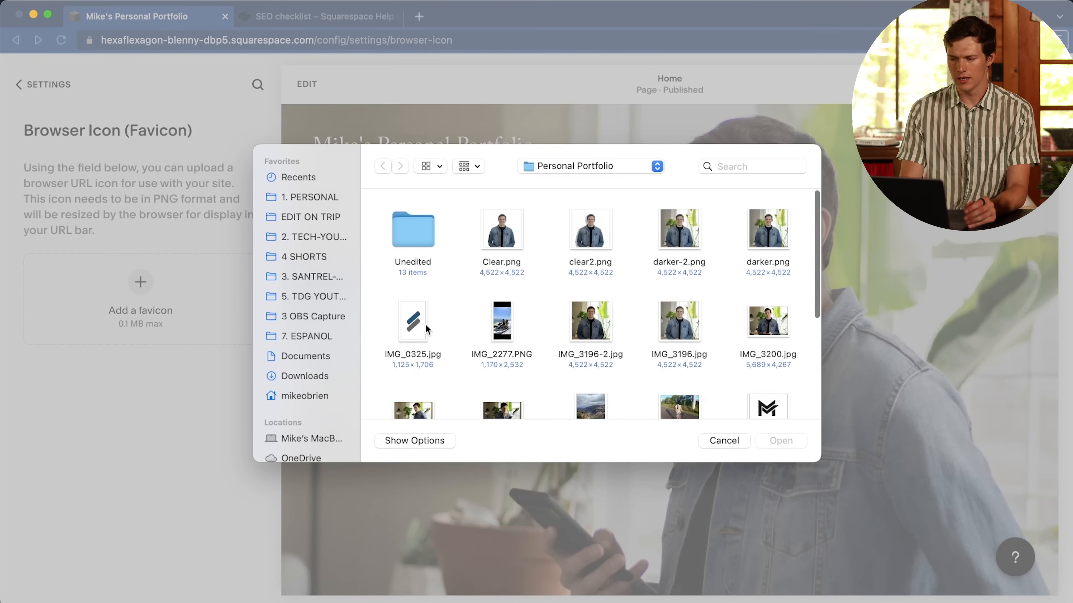
scroll(425, 328, "down", 4)
double_click(776, 241)
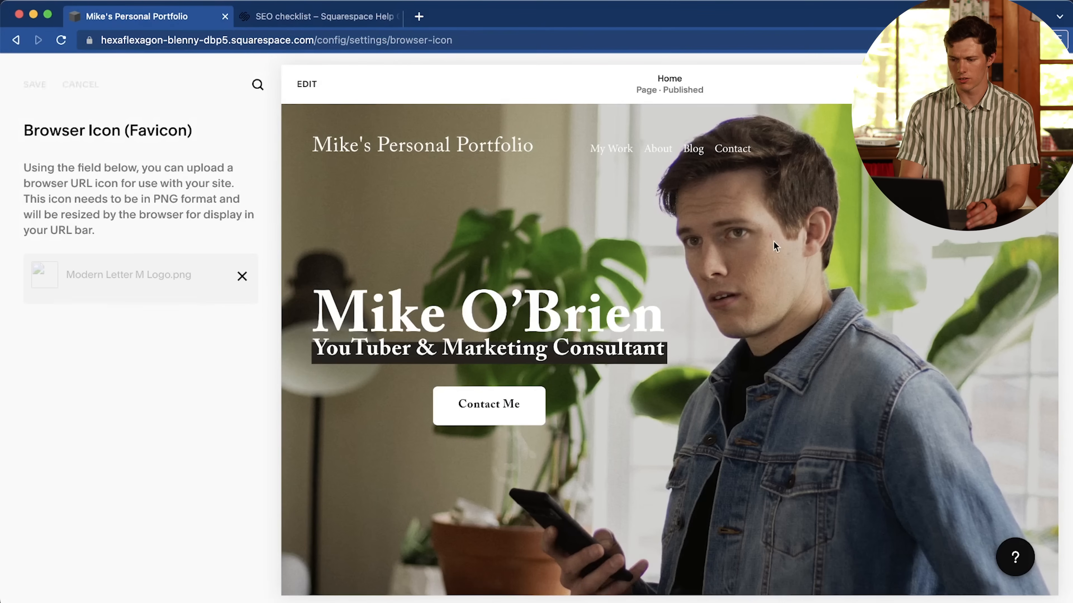
left_click(38, 84)
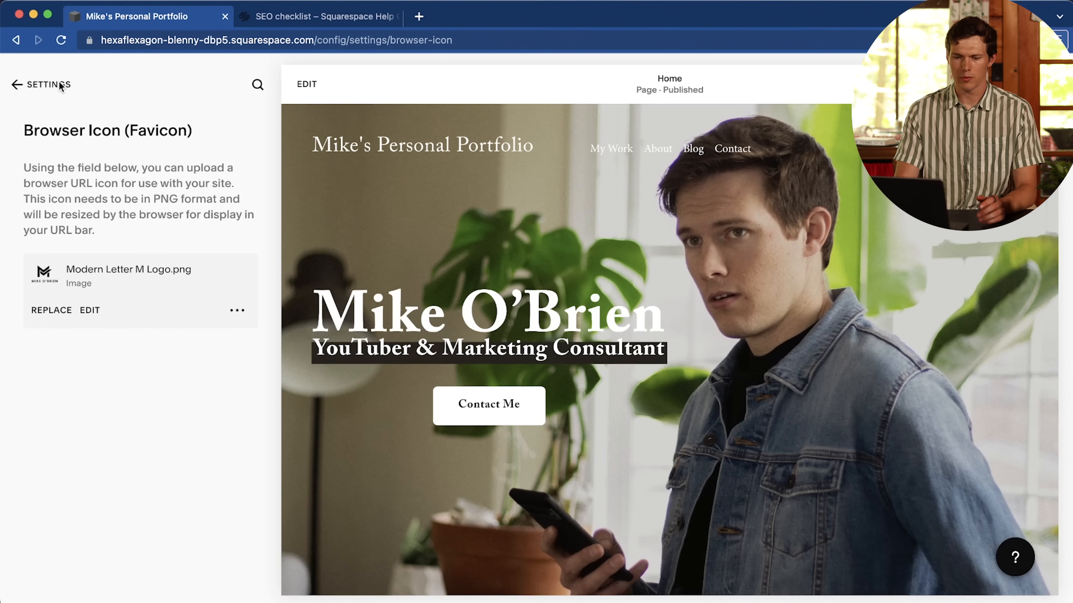
left_click(263, 18)
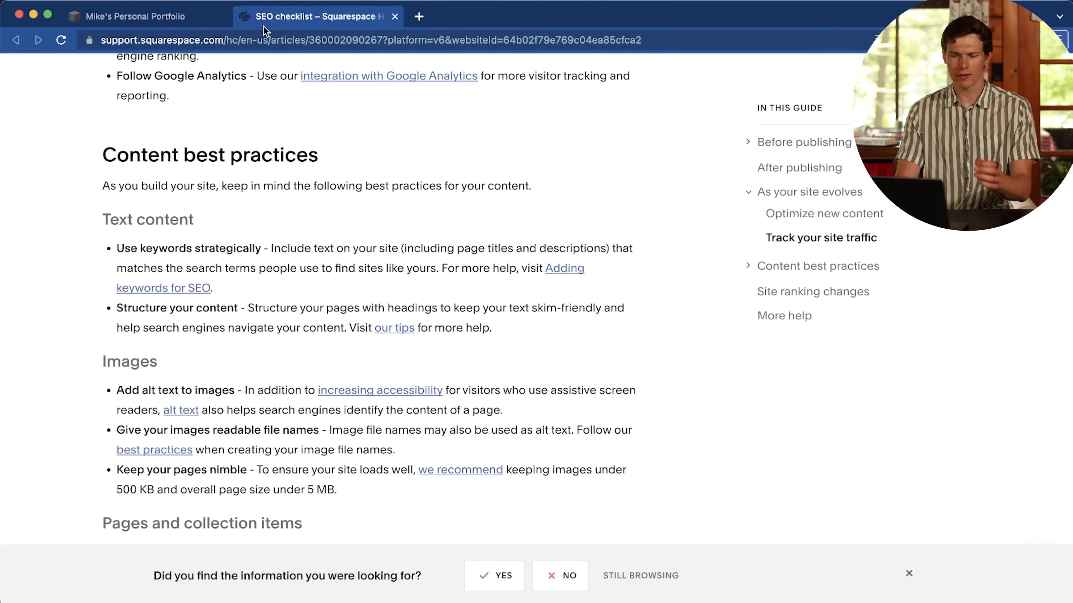
left_click(94, 15)
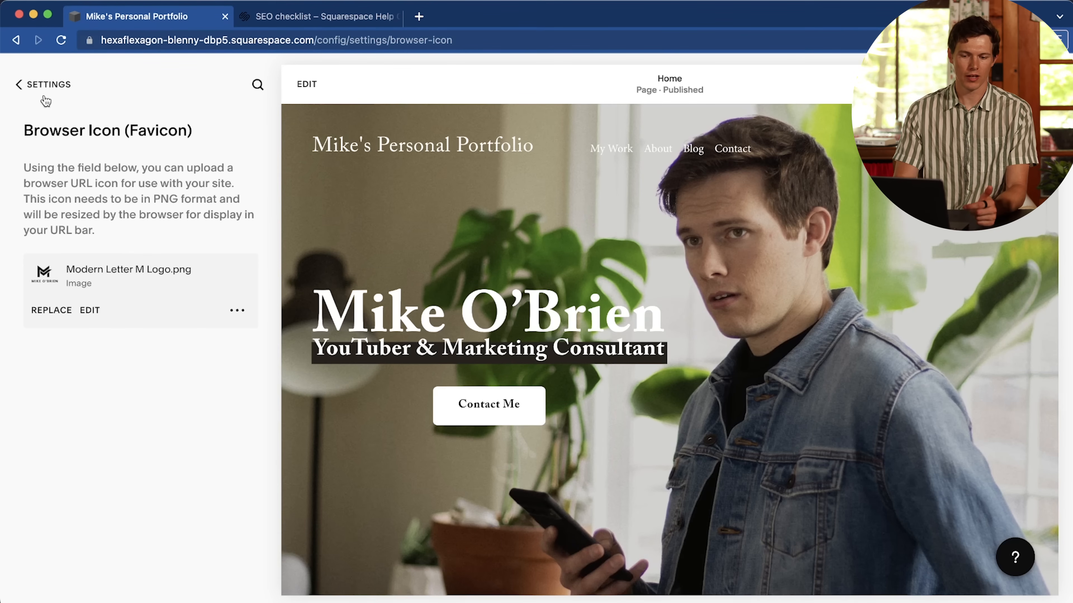
Step: Look at the site's Social Links settings, including the Instagram link, and open the Home page for editing
left_click(32, 88)
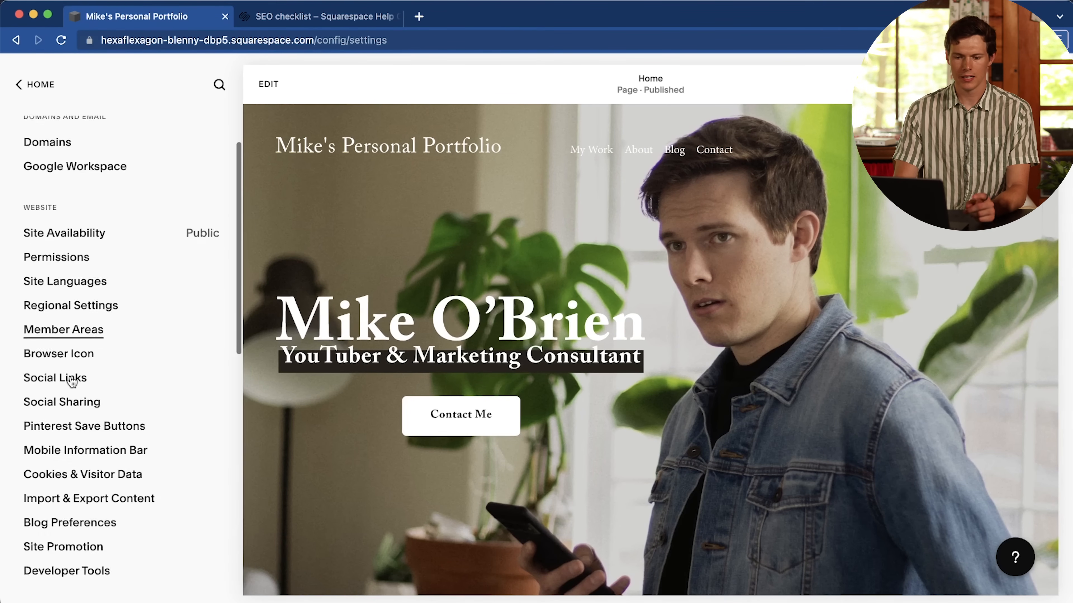
scroll(72, 382, "down", 8)
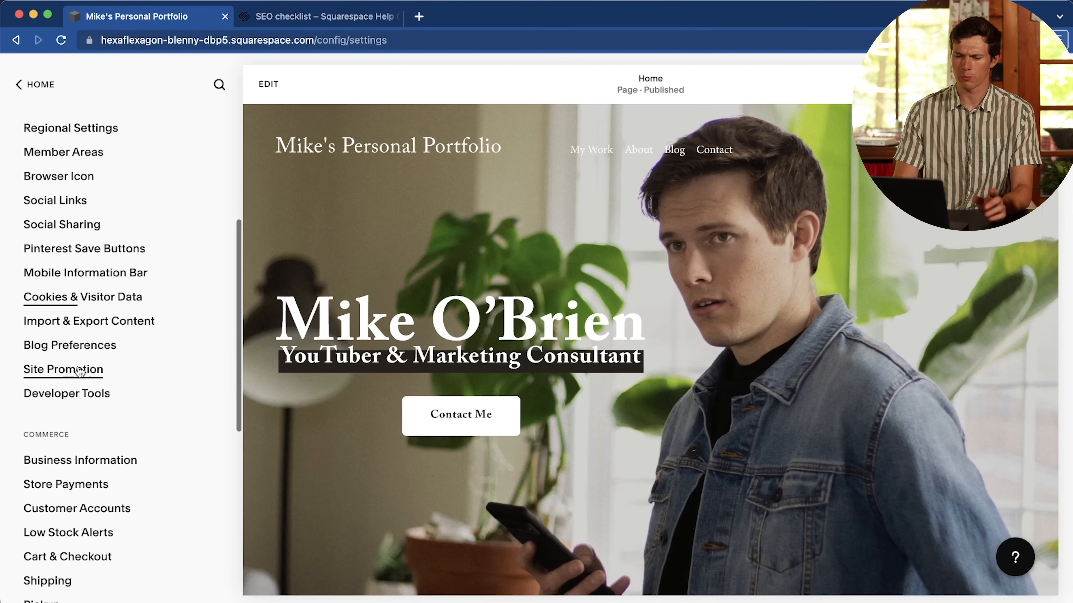
left_click(80, 201)
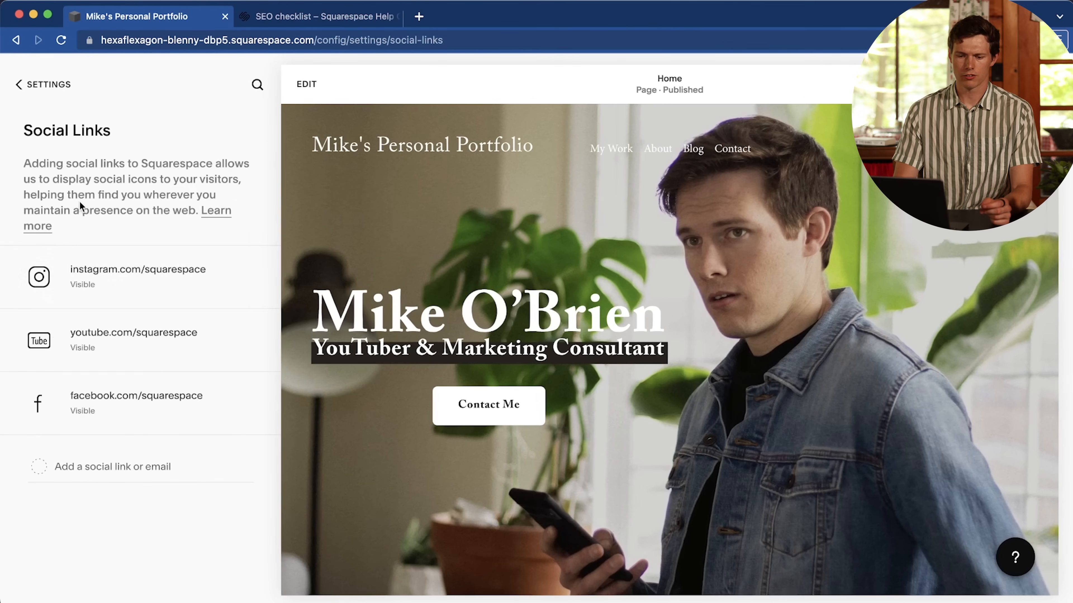
left_click(127, 285)
double_click(503, 291)
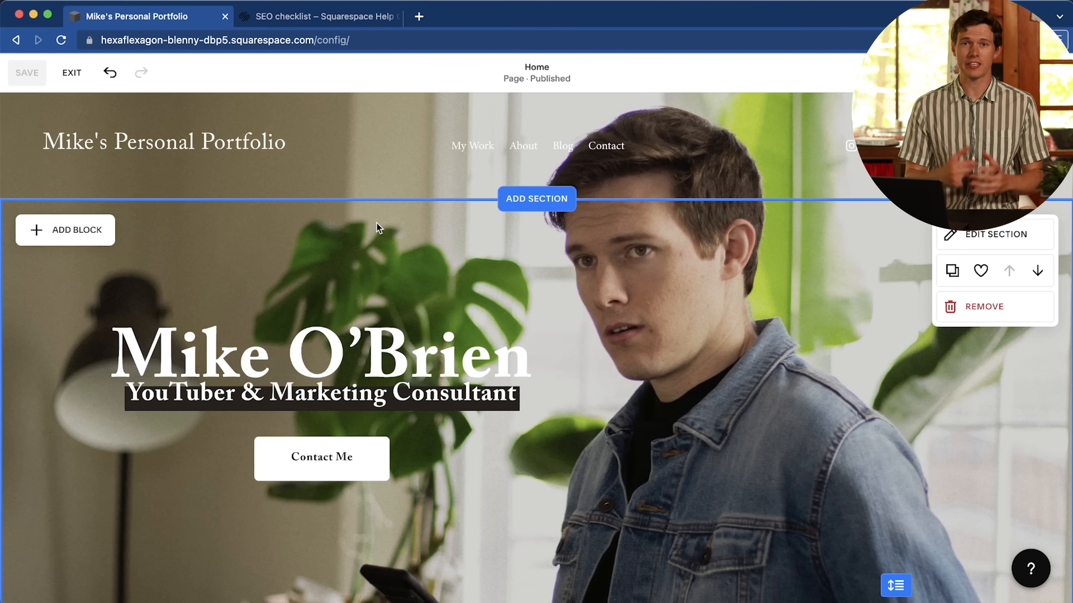